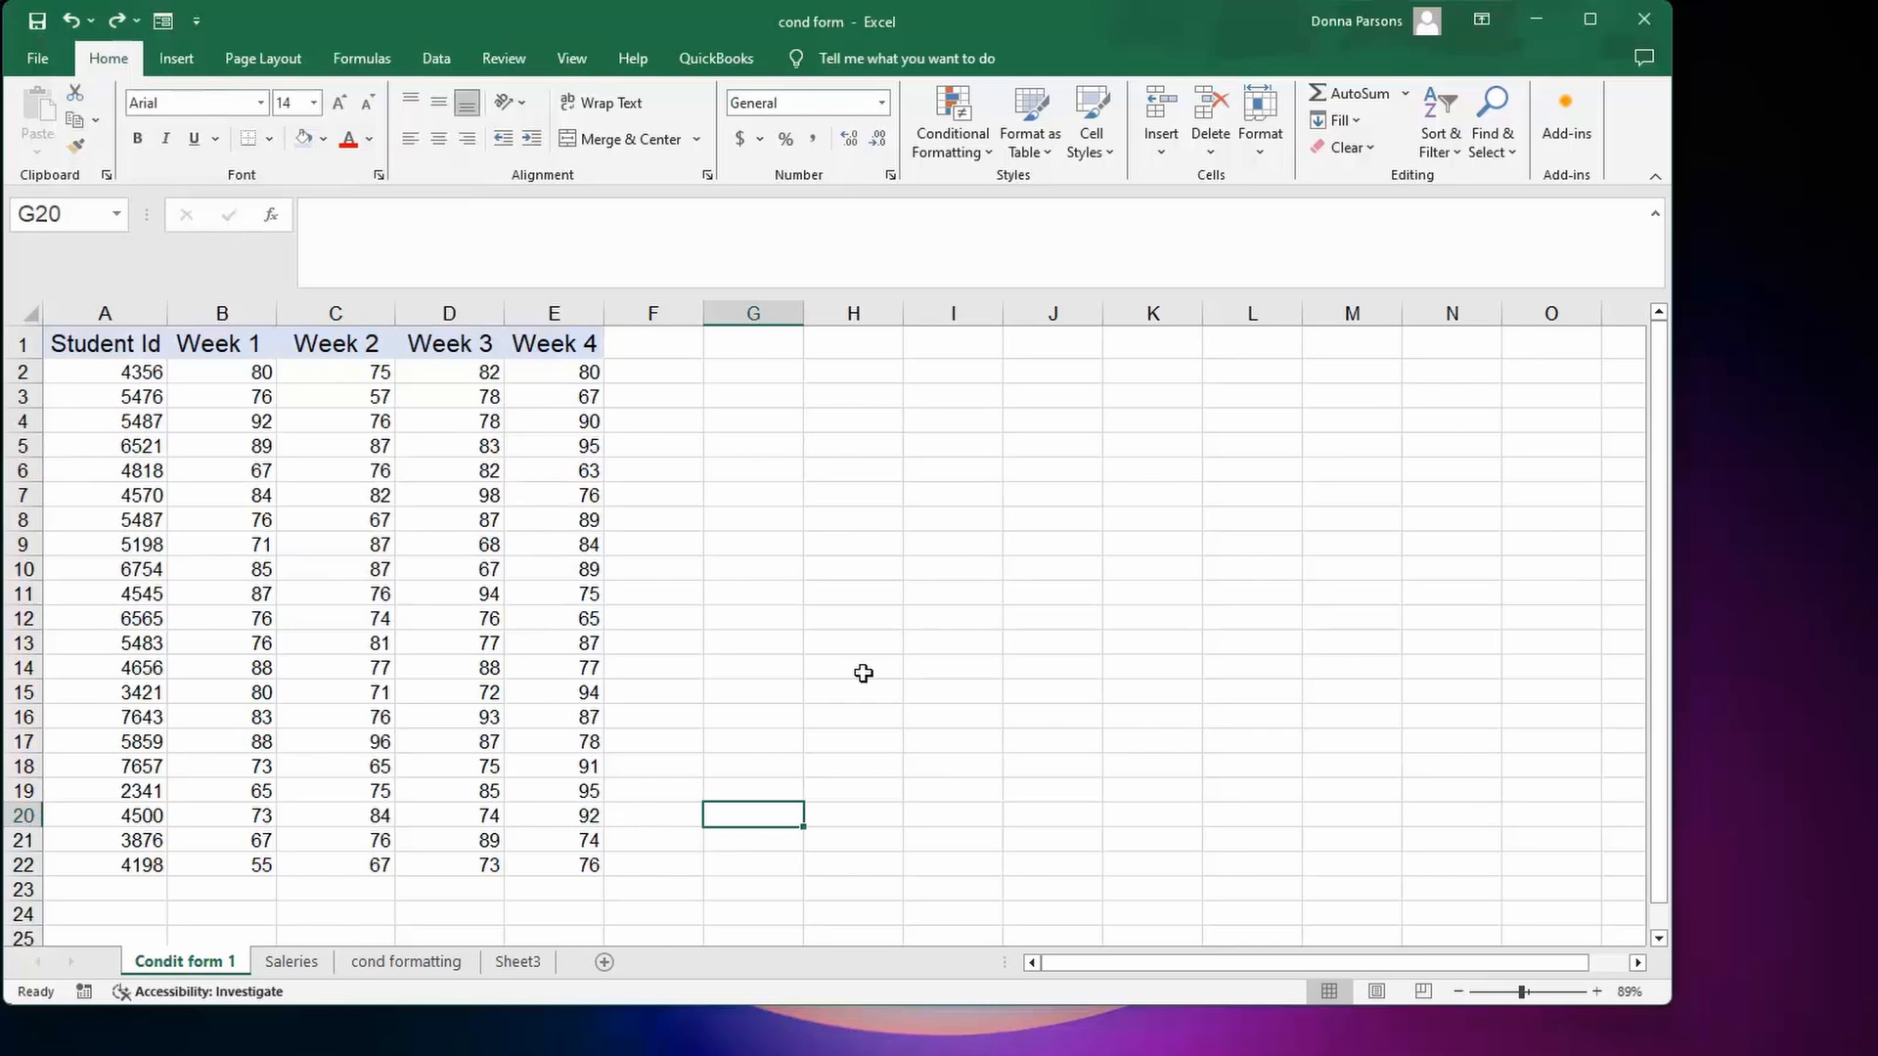
Select the Week 1–4 scores in B2:E22 and show the Conditional Formatting Top/Bottom Rules choices.
{"action": "left_click", "coordinate": [227, 378]}
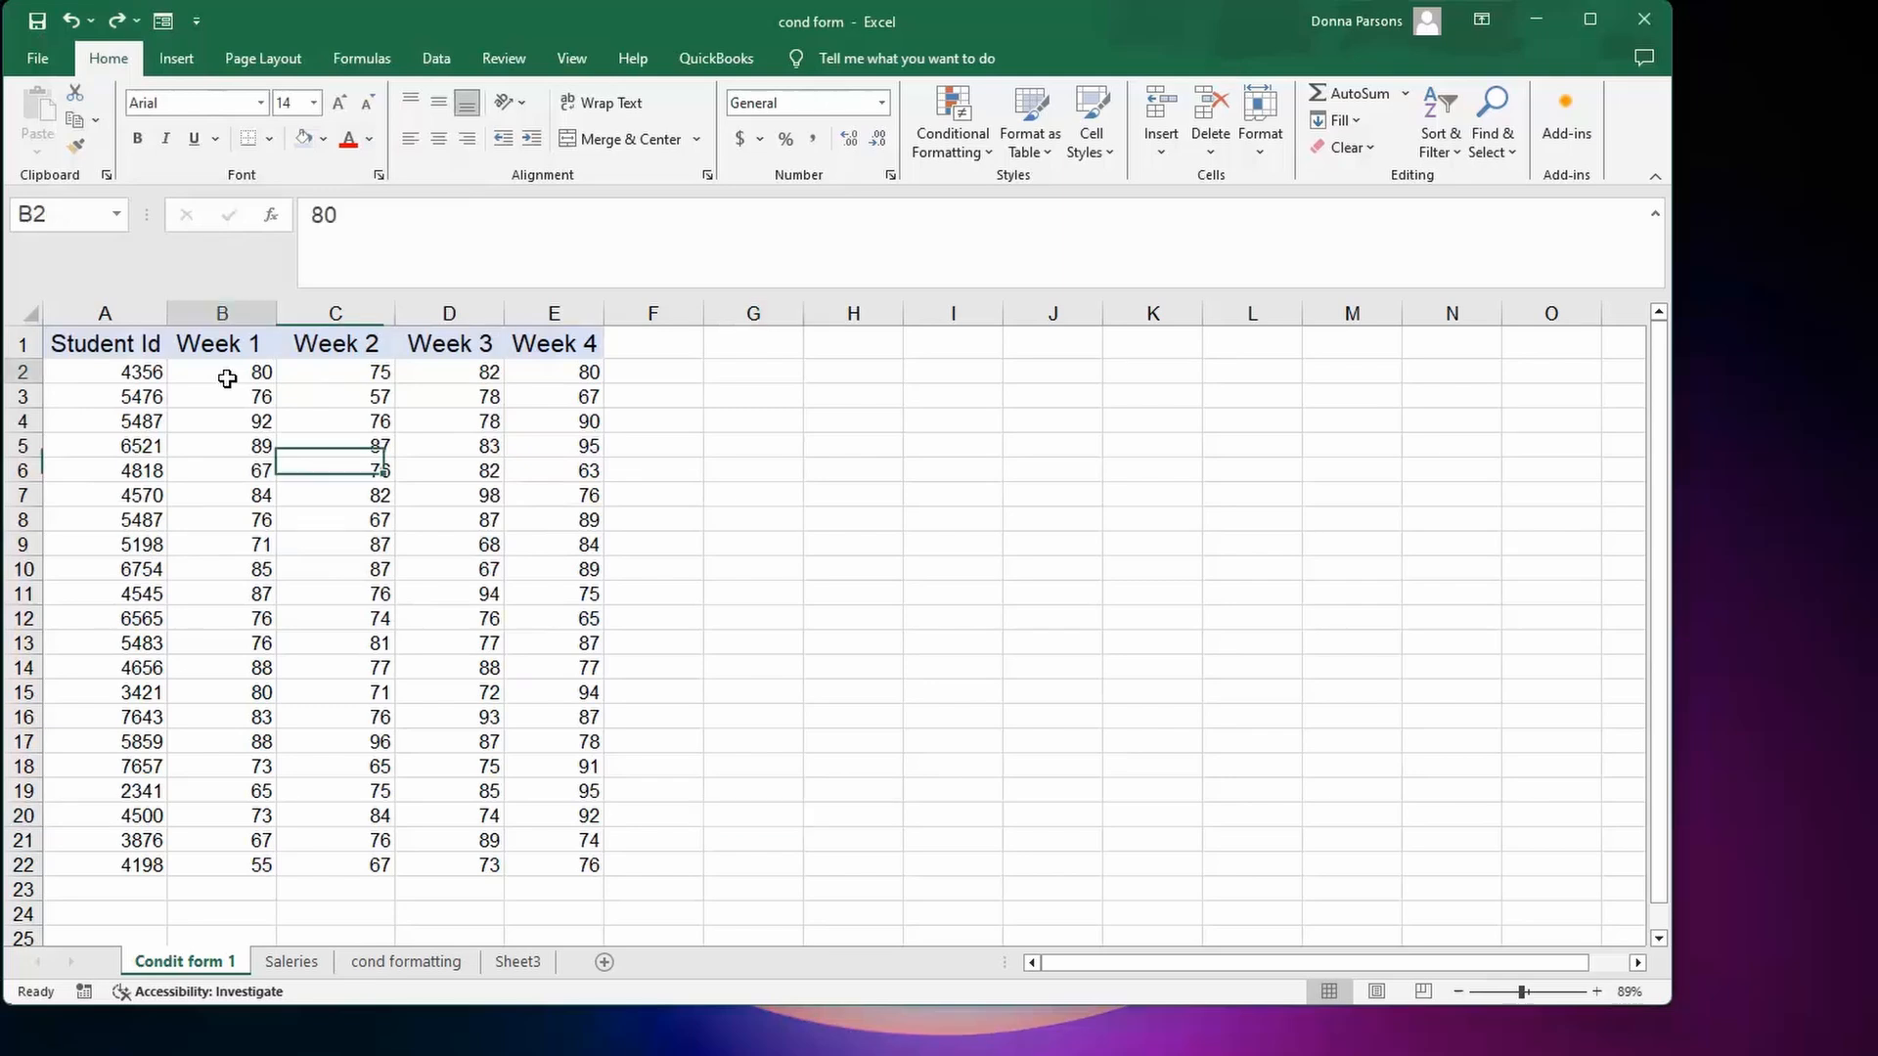
{"action": "left_click_drag", "start_coordinate": [227, 379], "coordinate": [566, 857]}
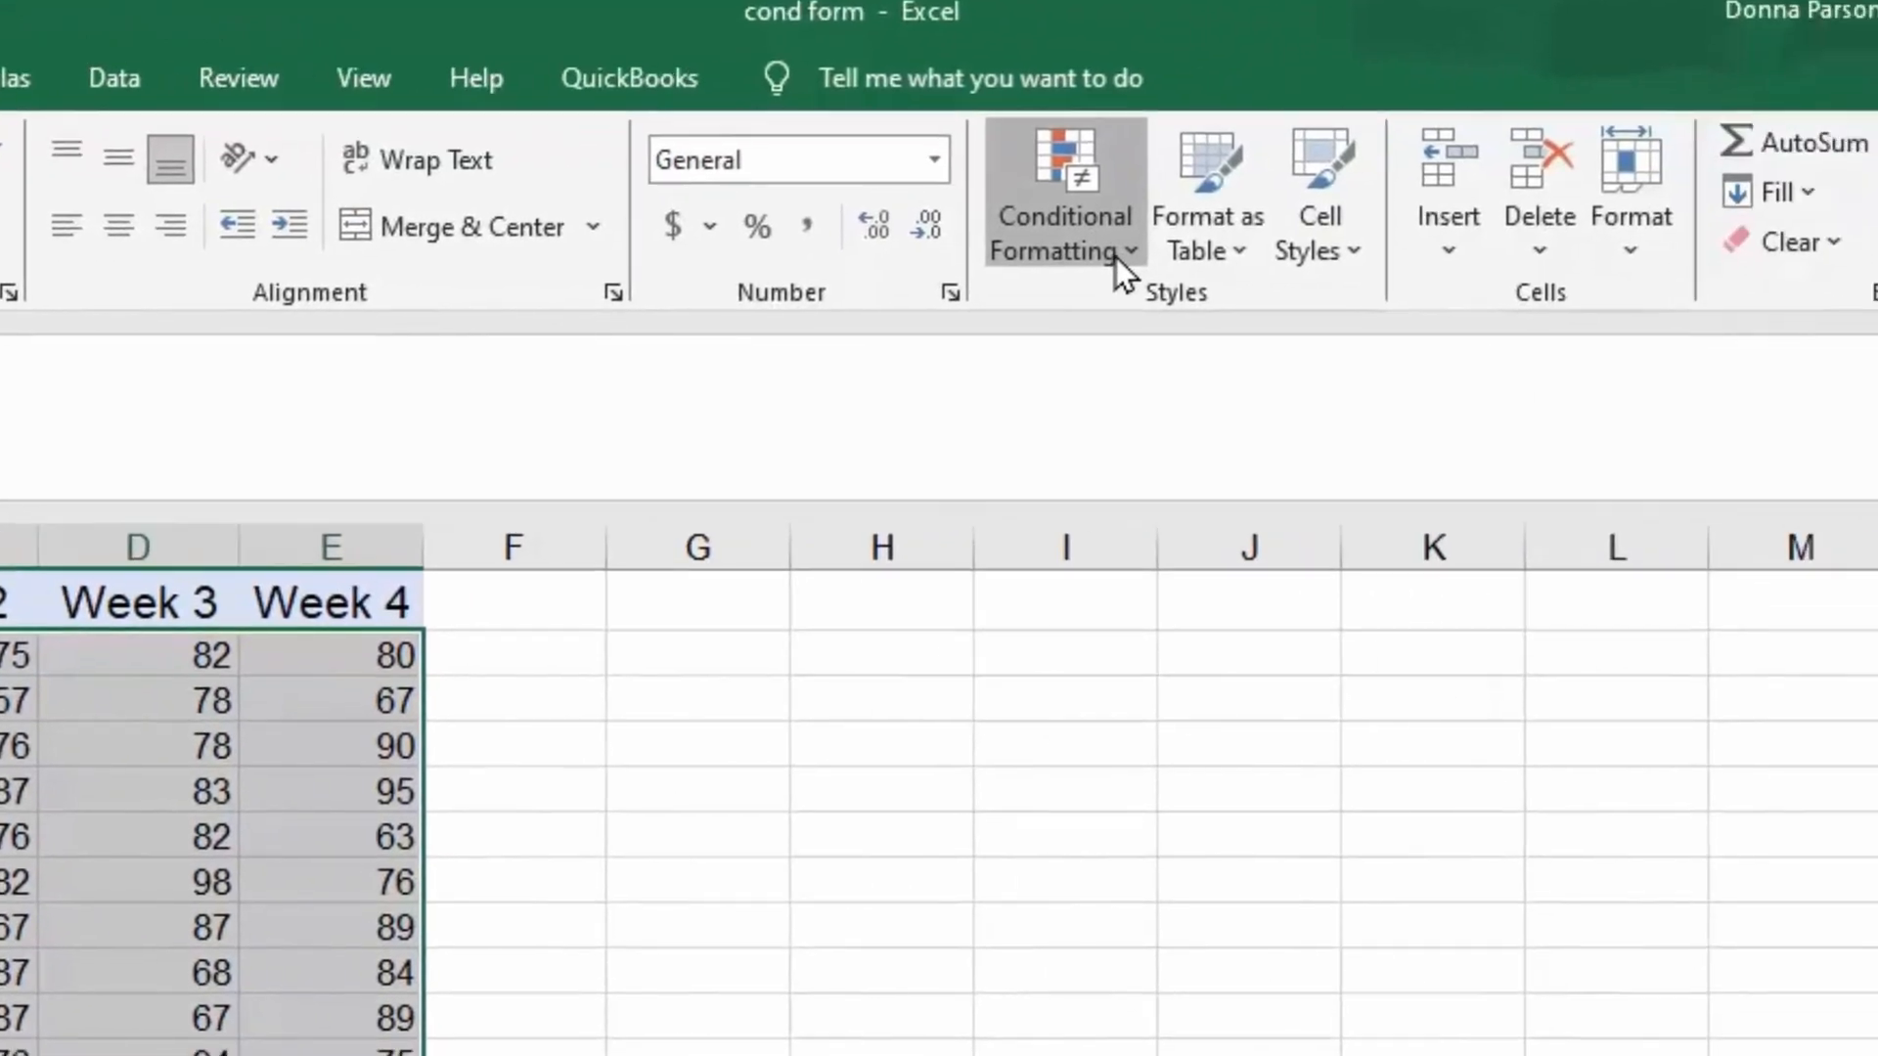
{"action": "left_click", "coordinate": [1116, 257]}
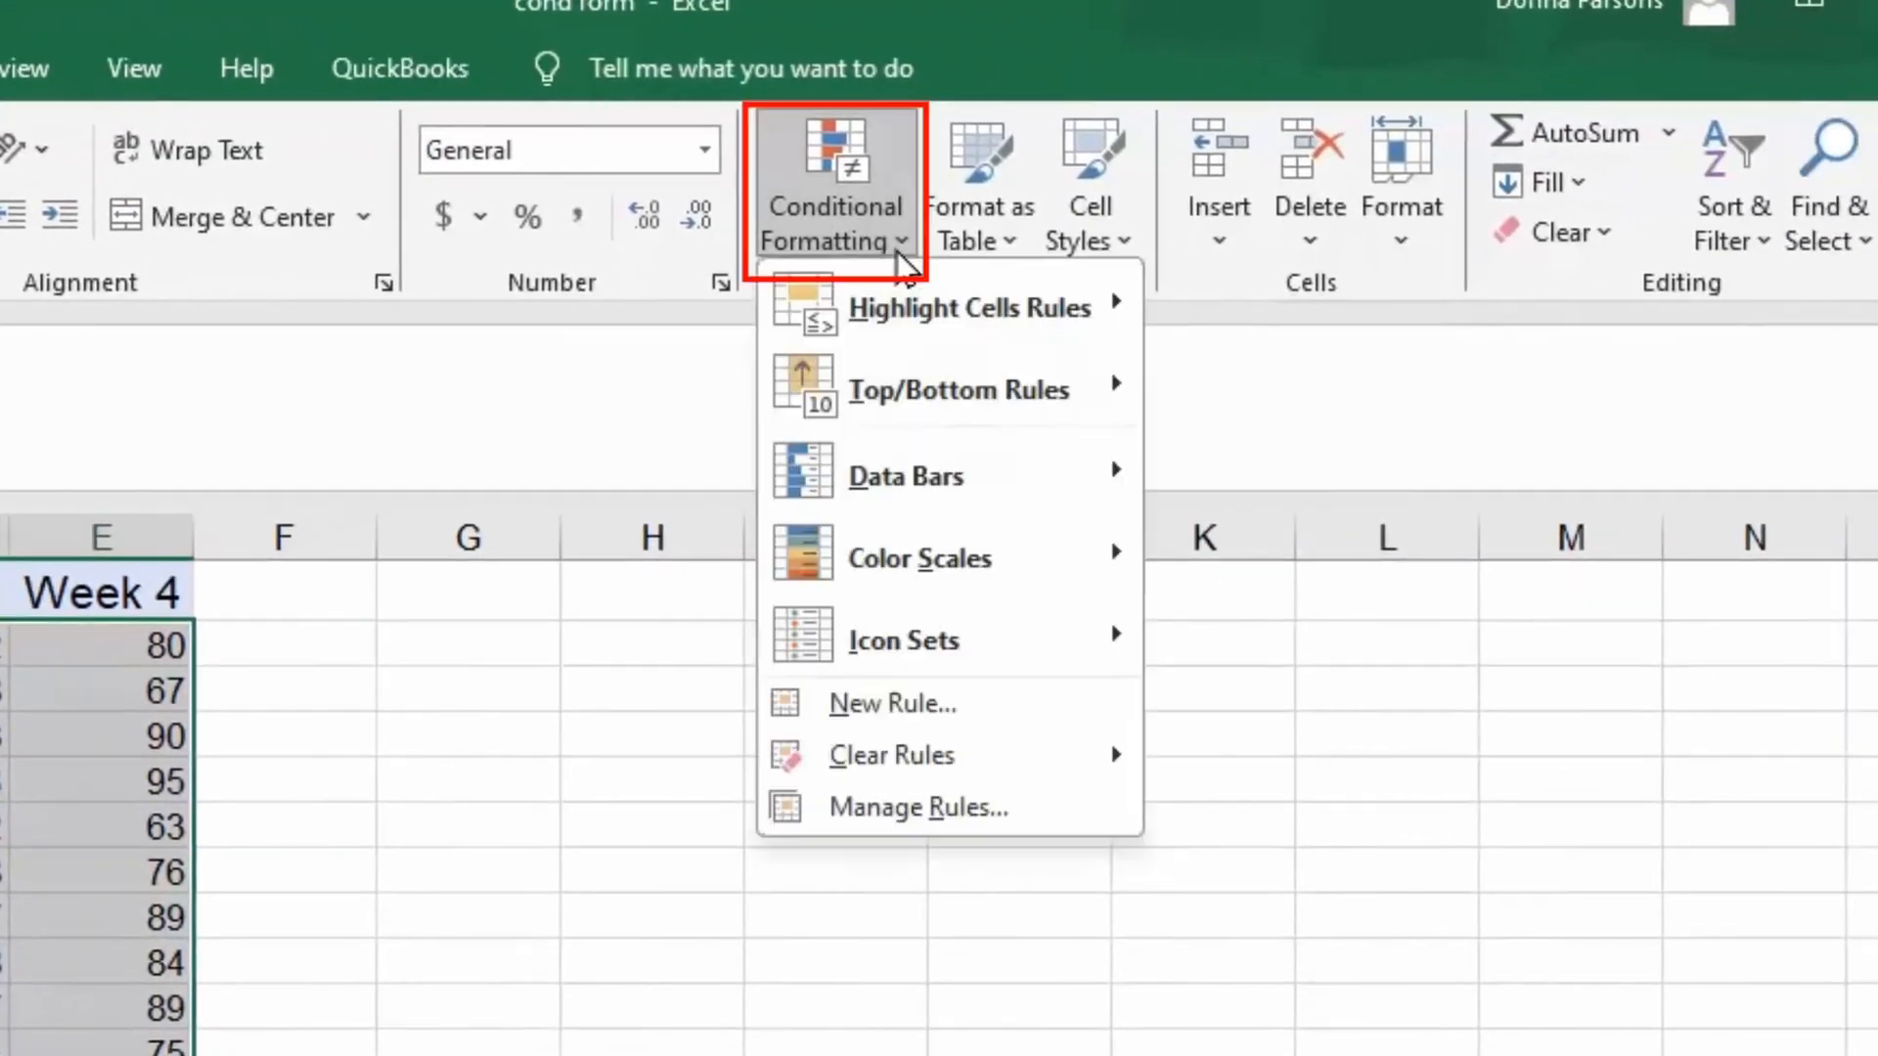
{"action": "mouse_move", "coordinate": [913, 383]}
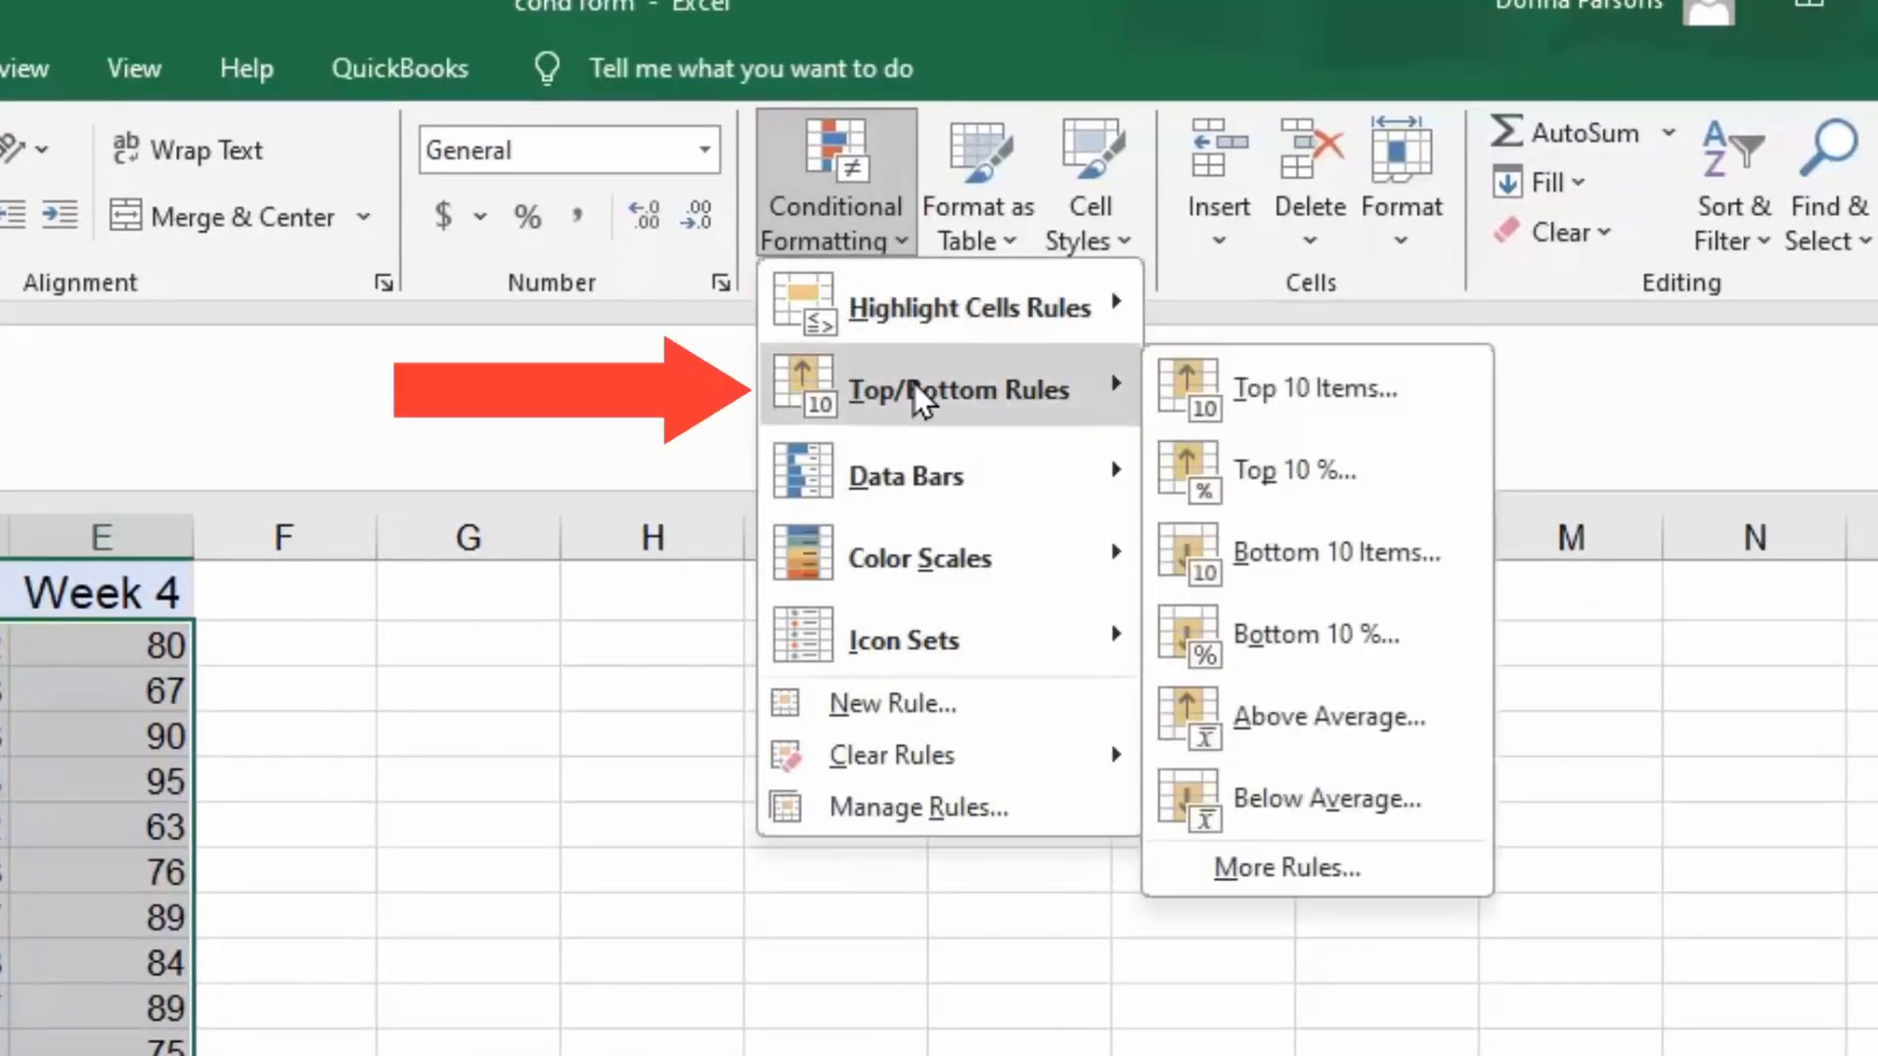
Add a Top 5% rule to the scores with Green Fill and Dark Green Text.
{"action": "left_click", "coordinate": [1229, 471]}
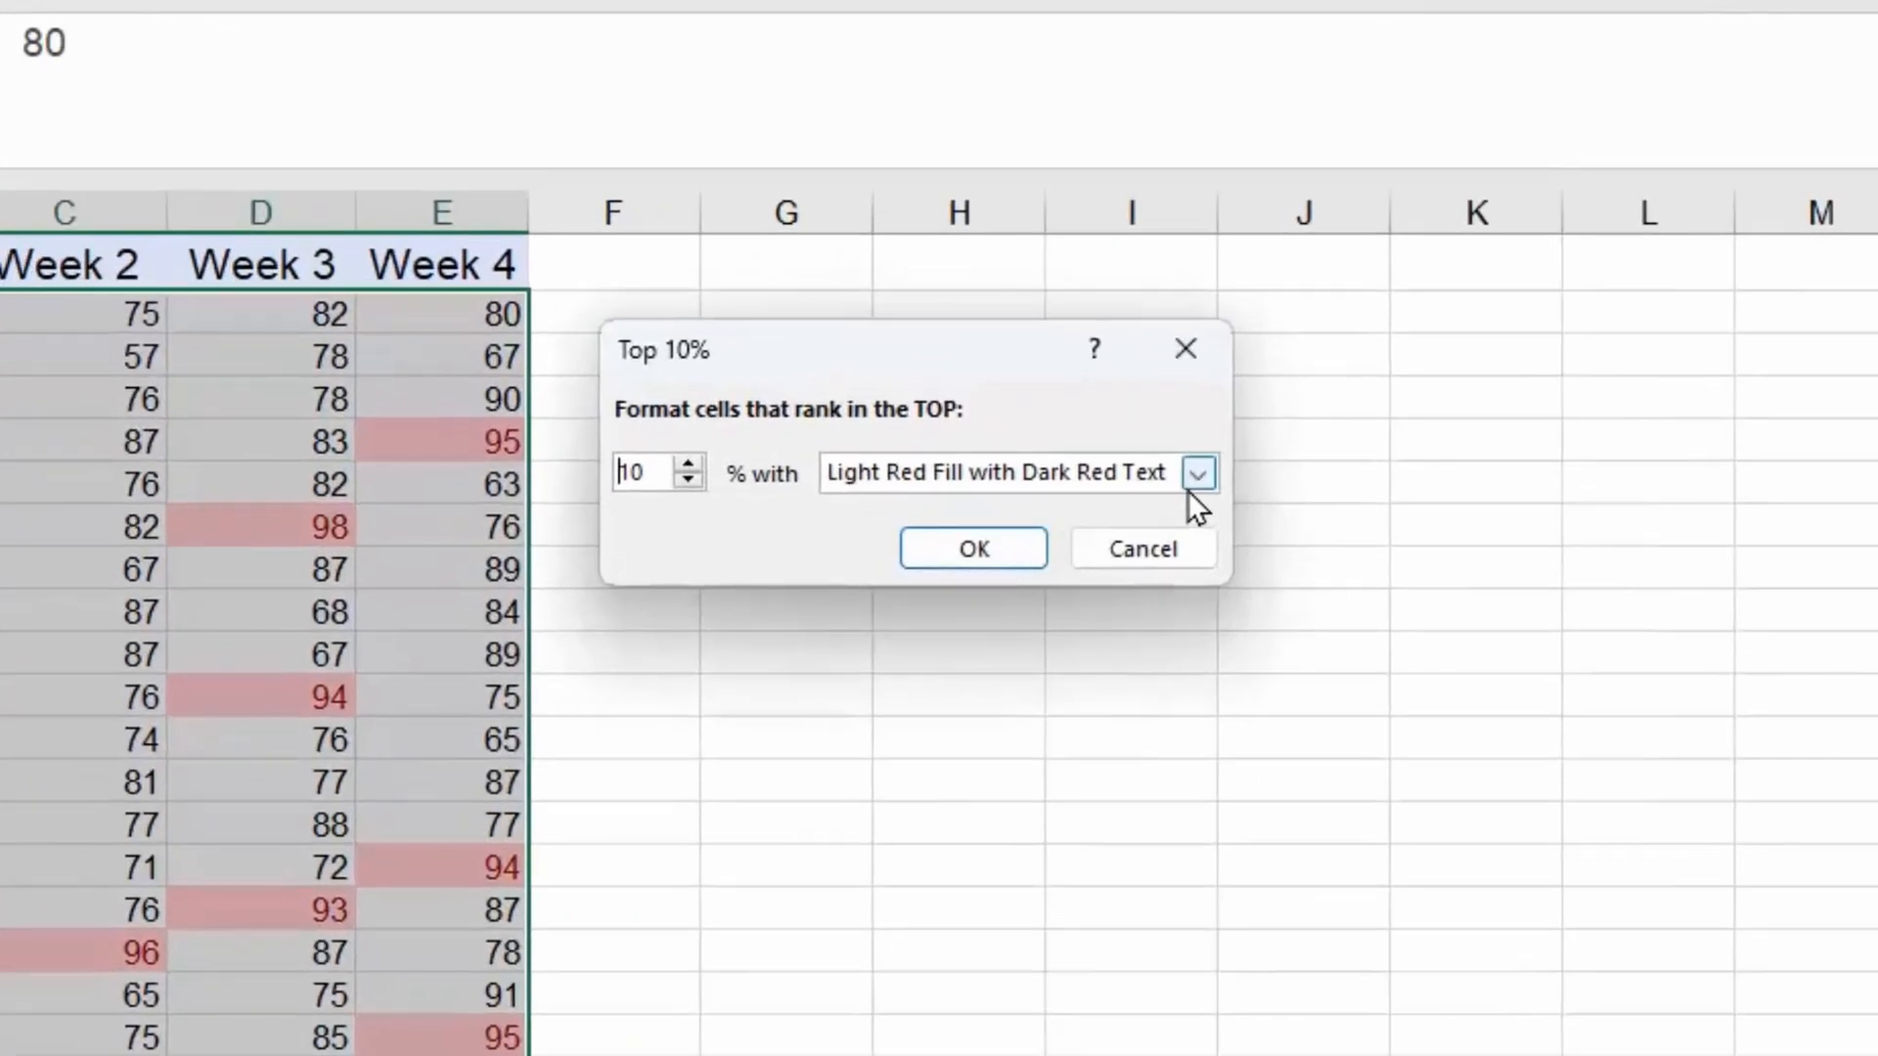
{"action": "left_click", "coordinate": [1272, 428]}
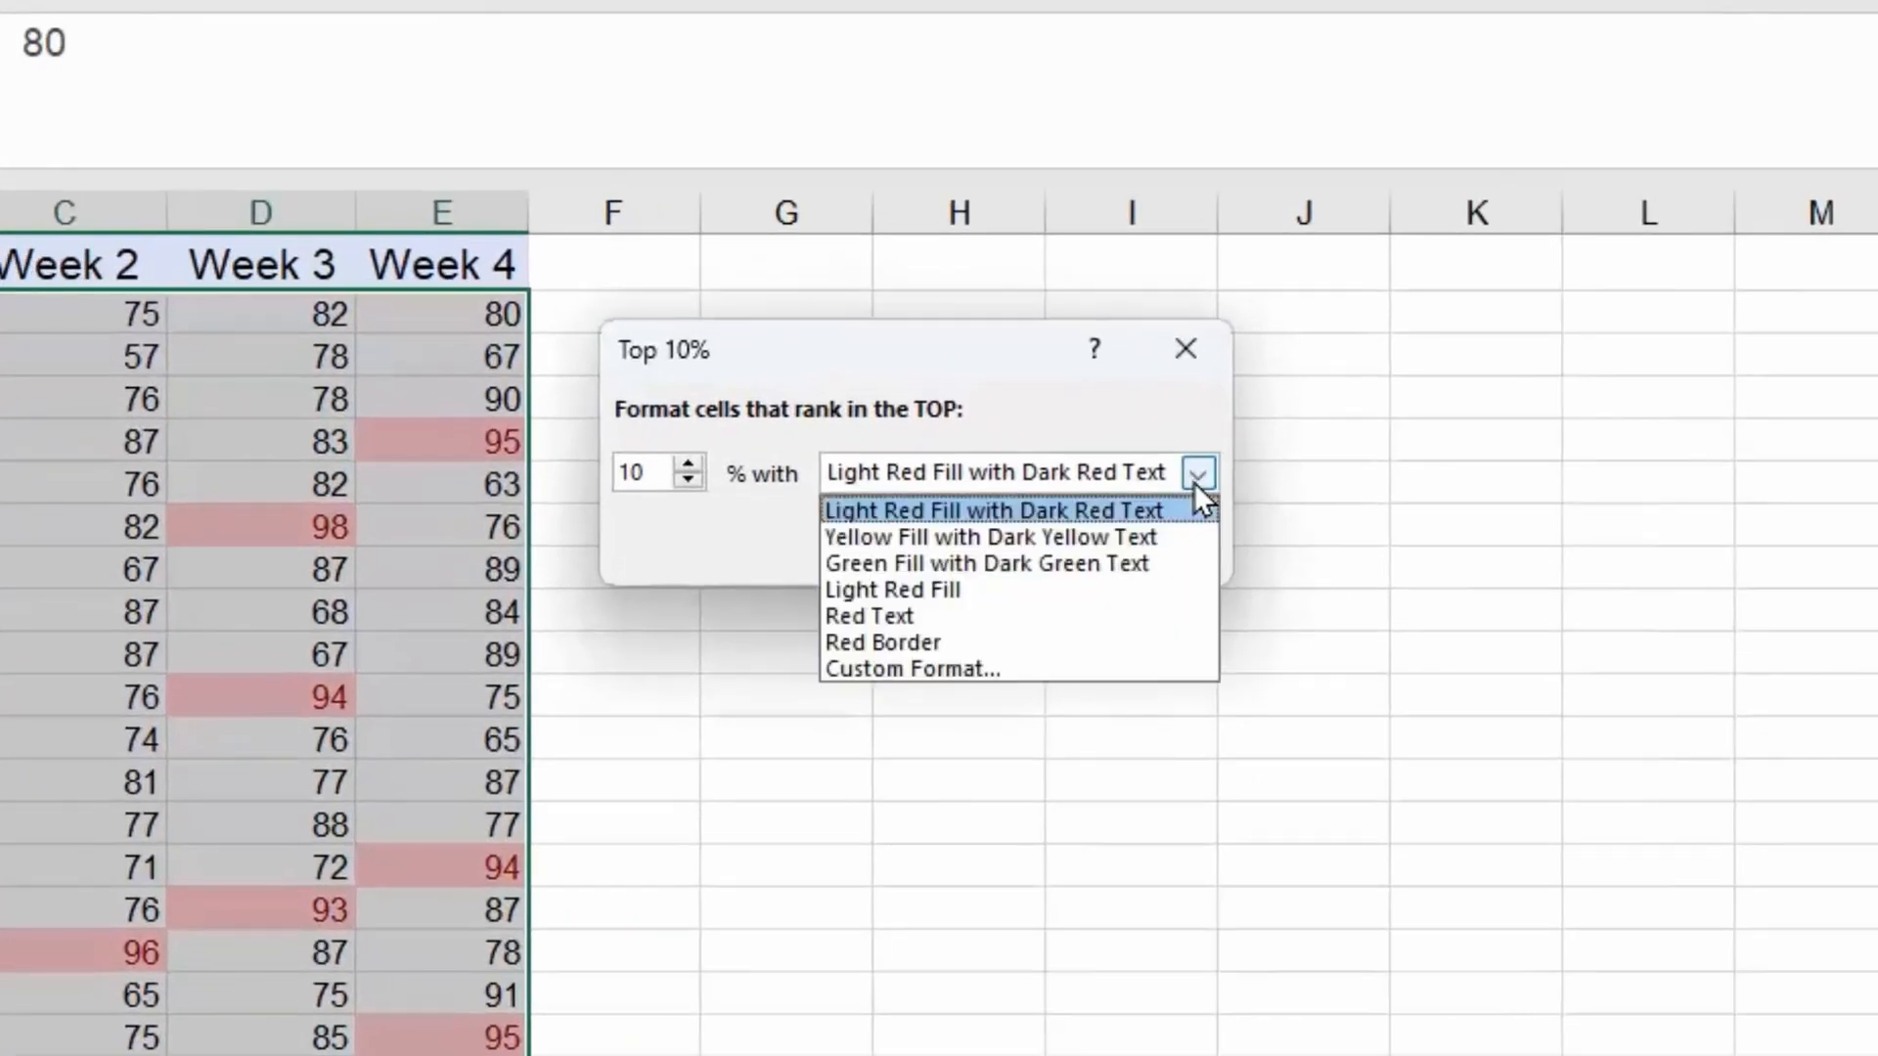
{"action": "left_click", "coordinate": [1062, 565]}
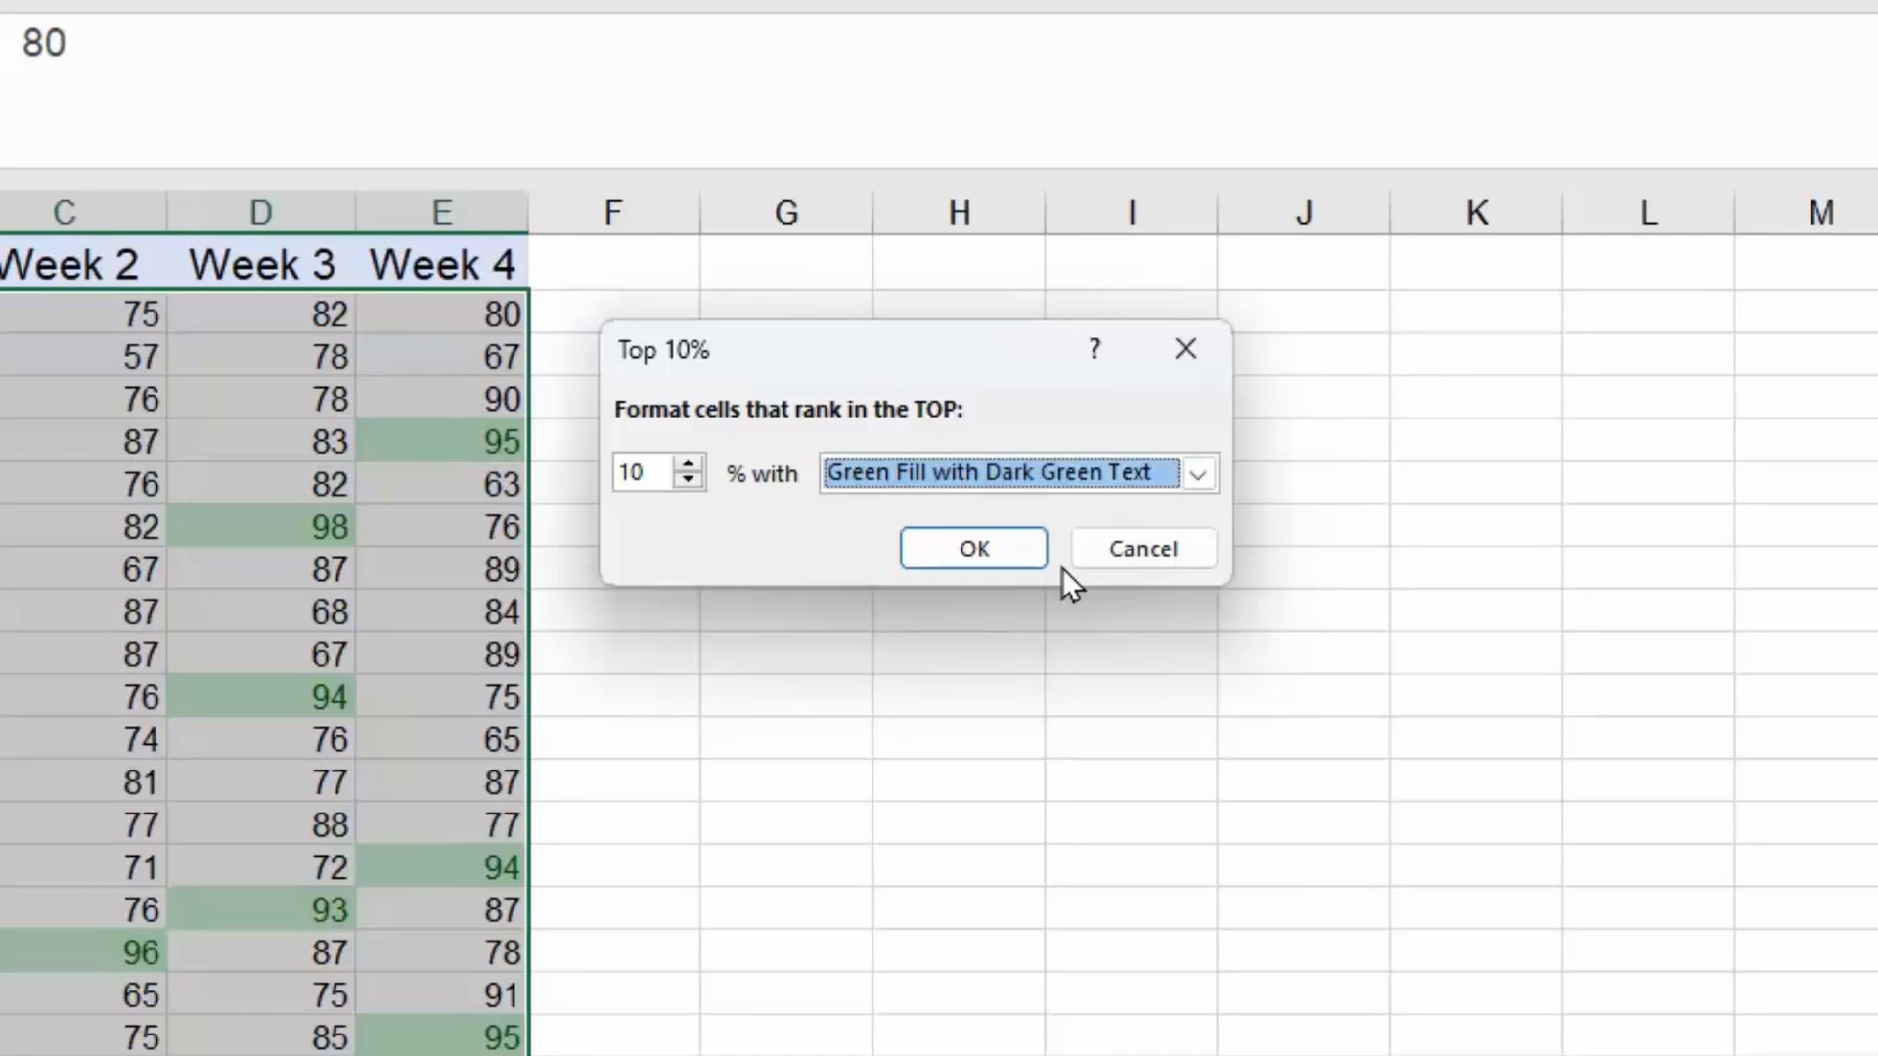
{"action": "left_click", "coordinate": [687, 479]}
{"action": "left_click", "coordinate": [688, 479]}
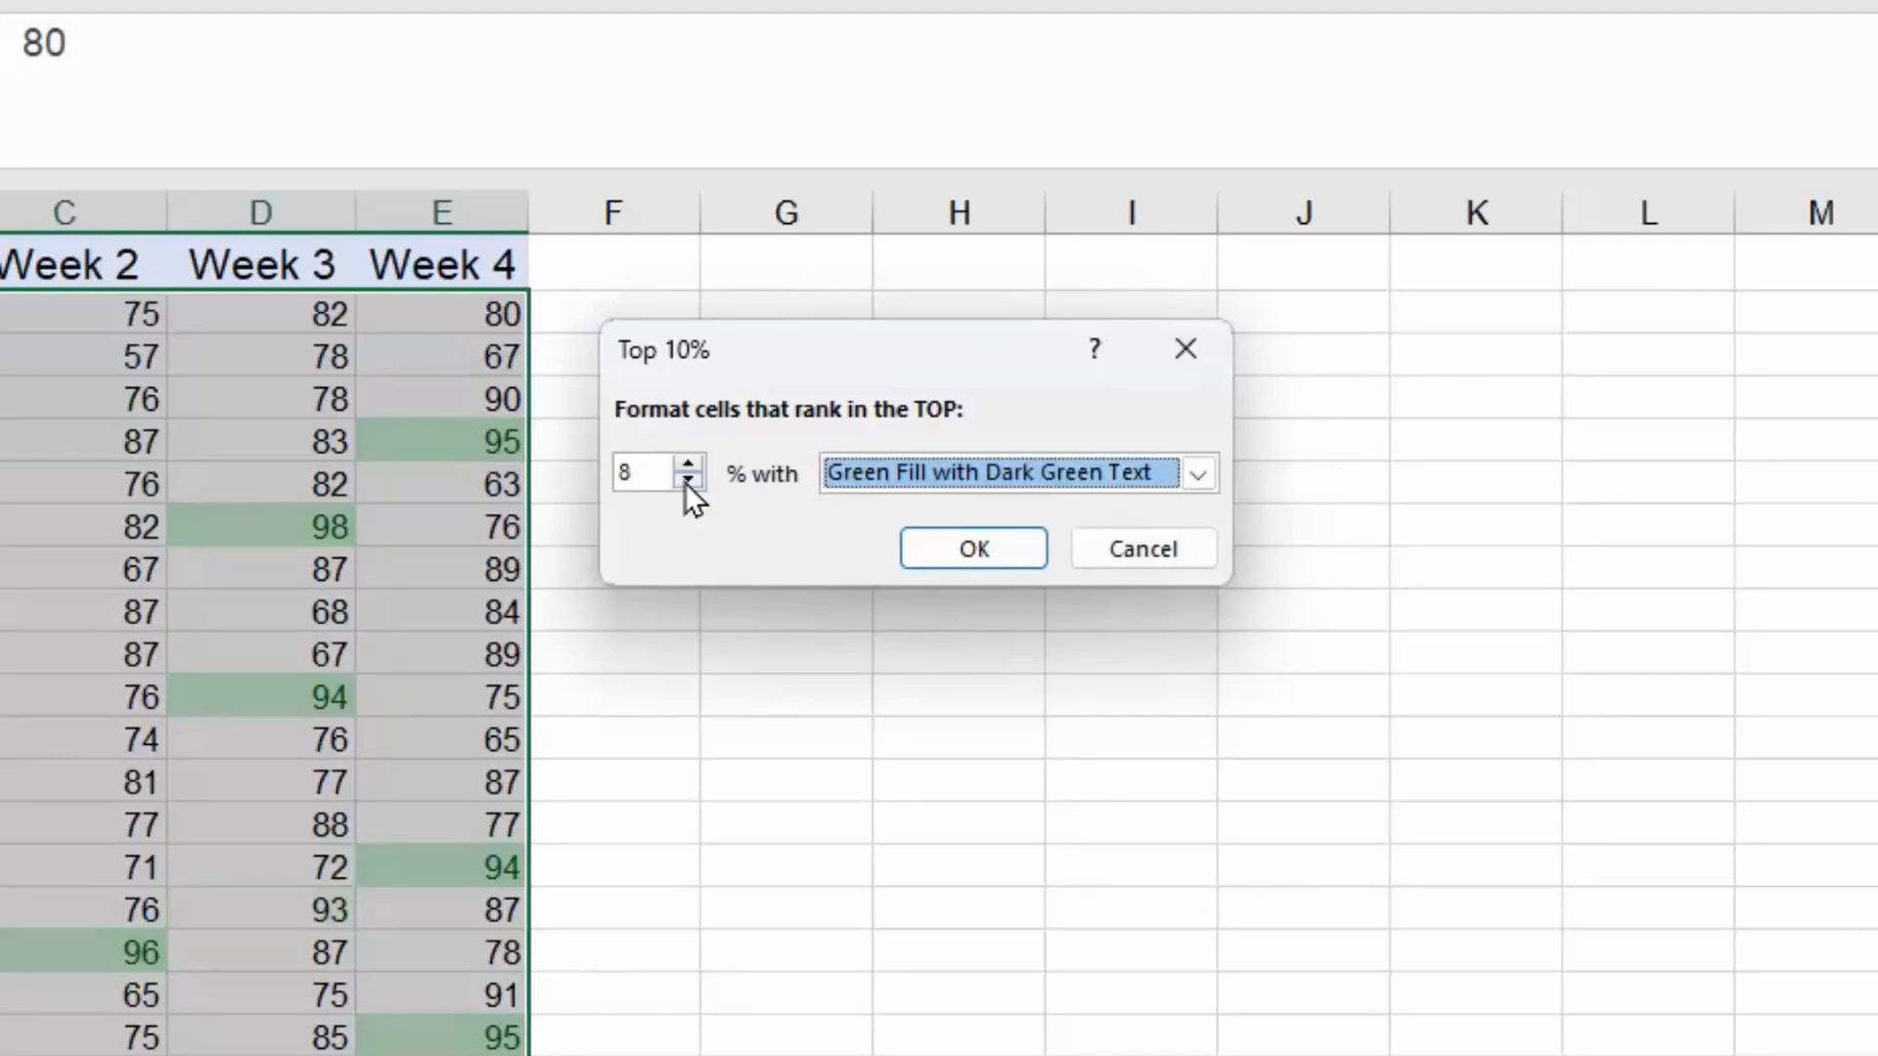
{"action": "left_click", "coordinate": [688, 479]}
{"action": "left_click", "coordinate": [688, 478]}
{"action": "left_click", "coordinate": [687, 478]}
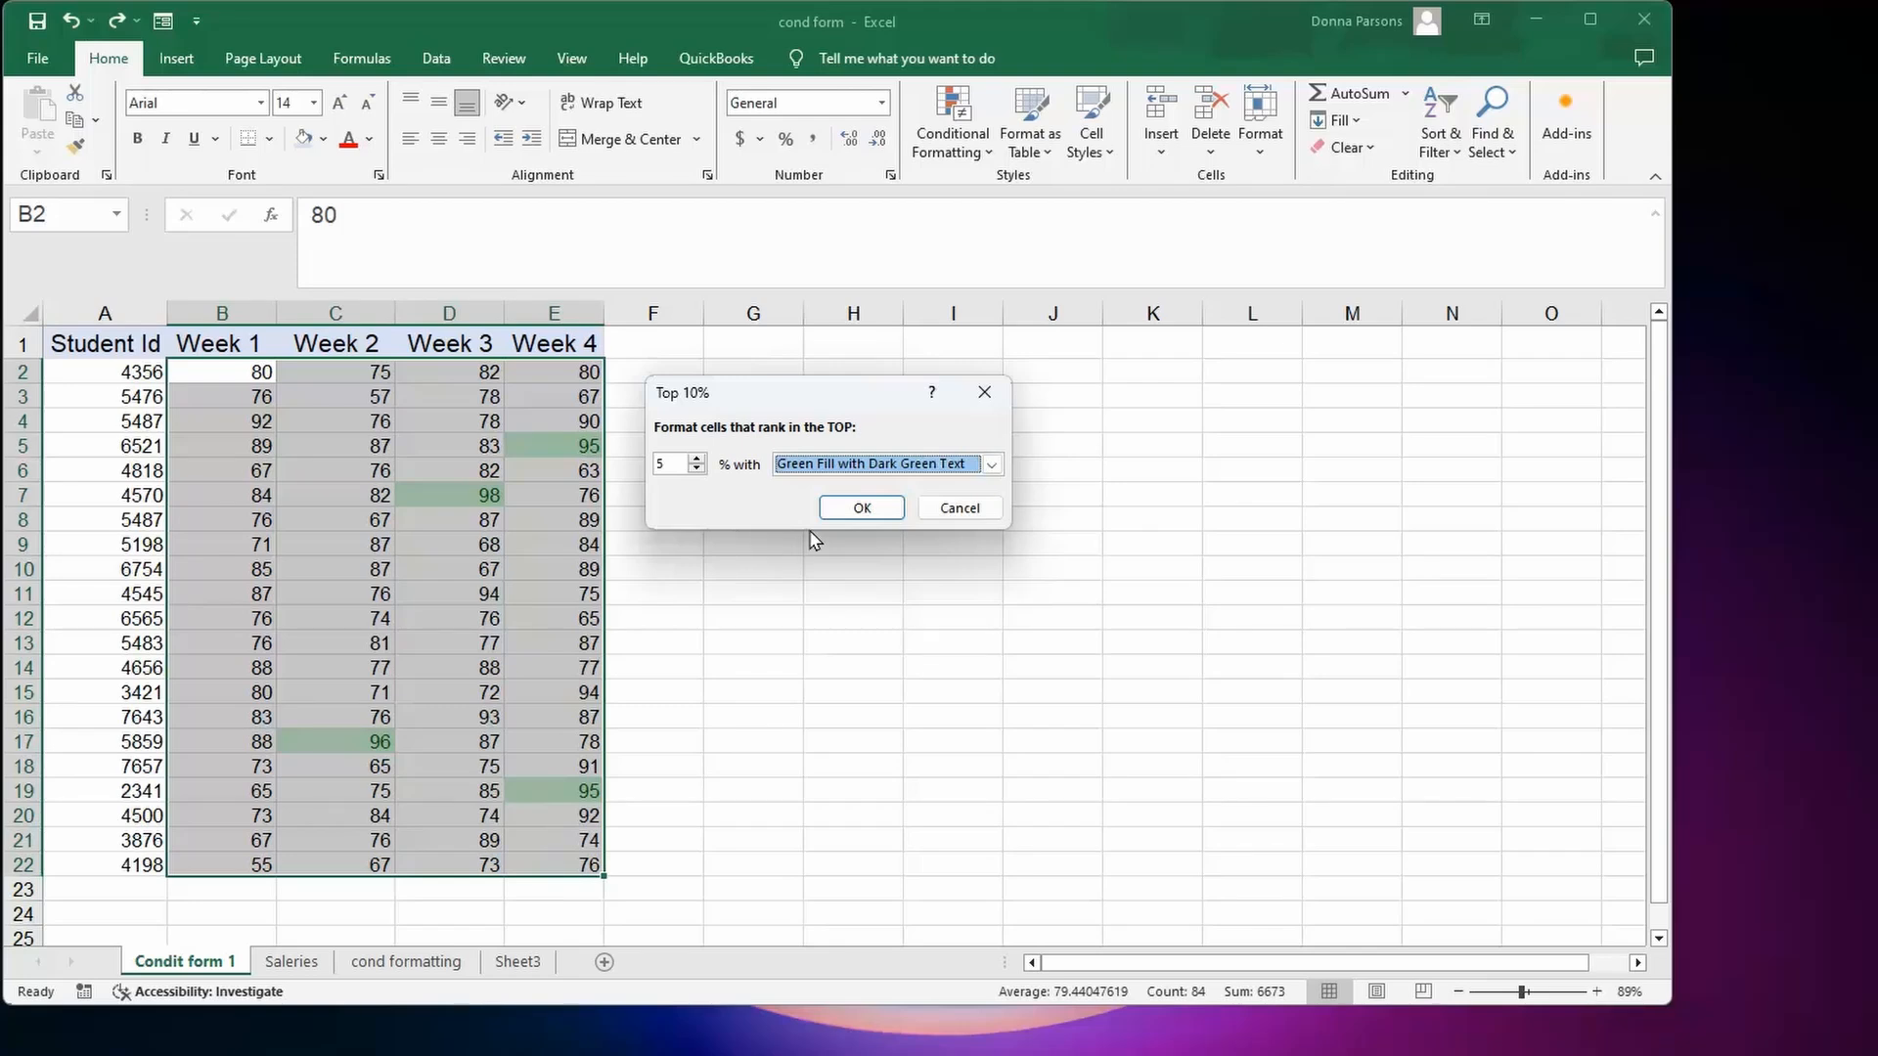
{"action": "left_click", "coordinate": [852, 508]}
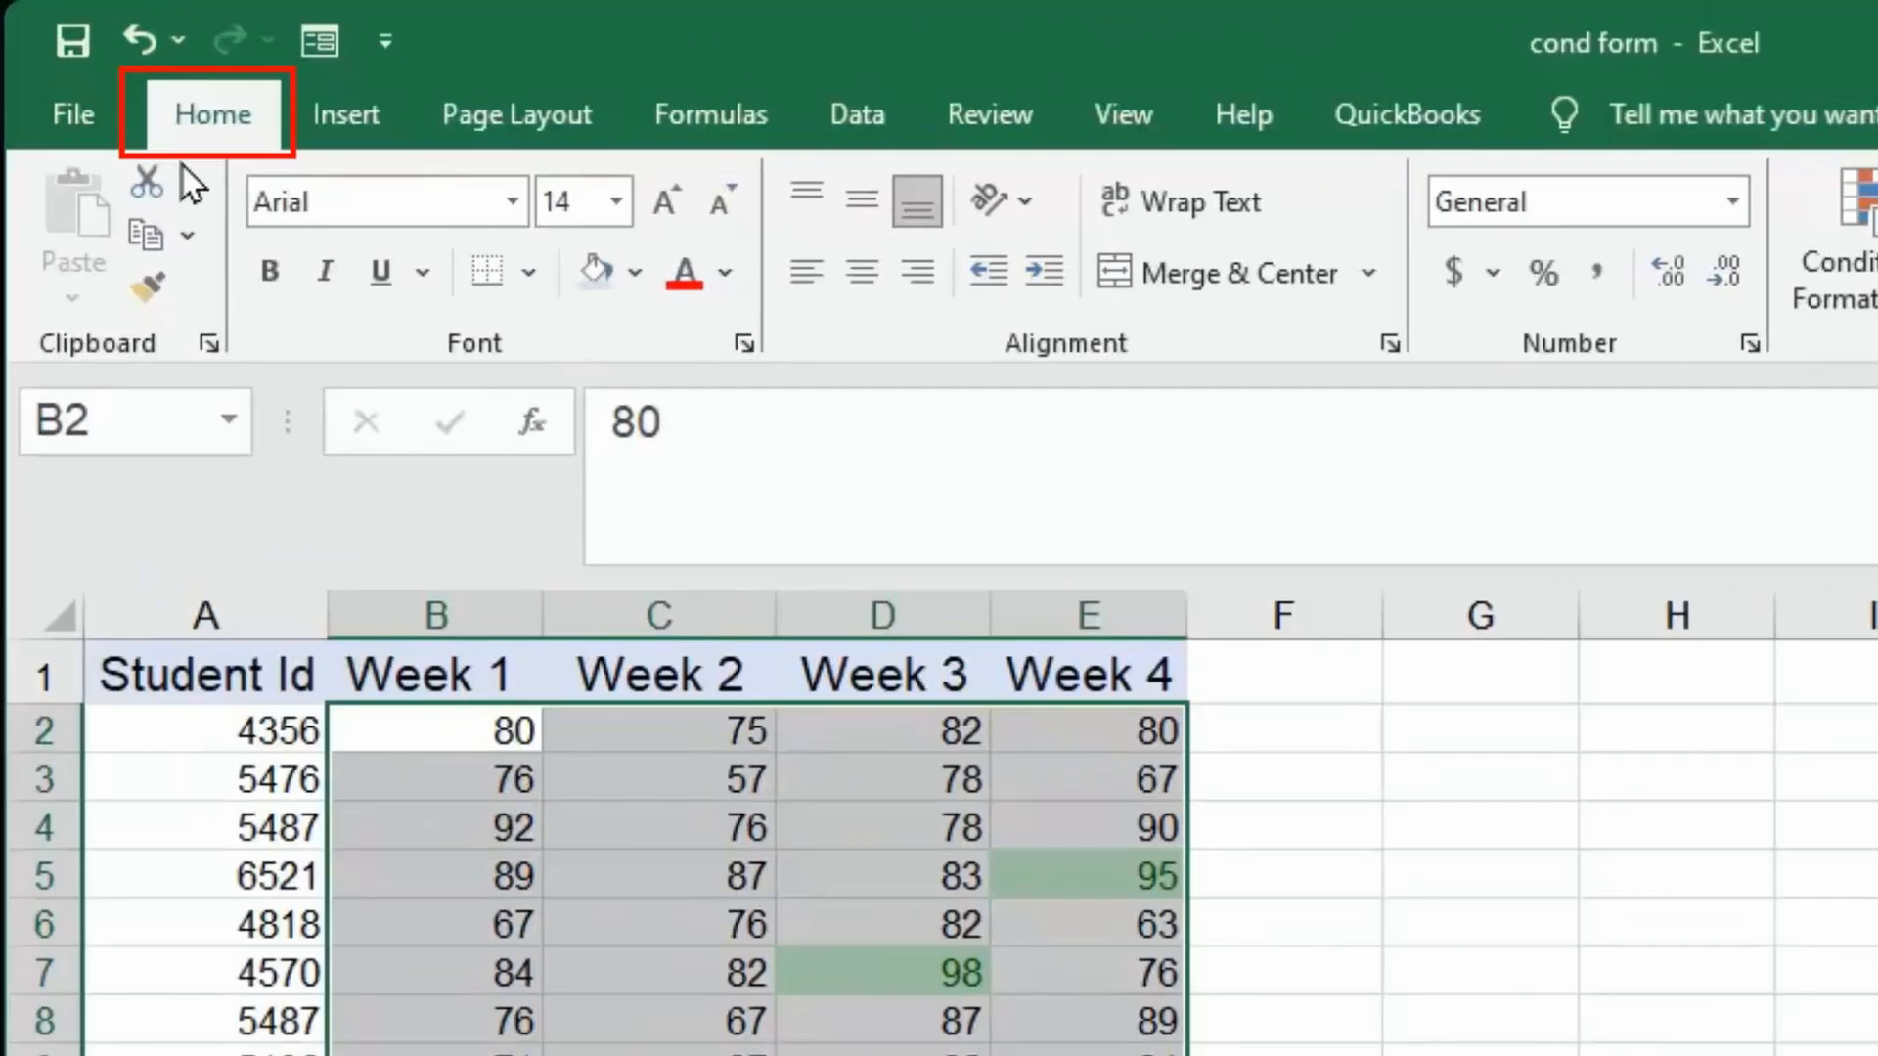
Add a Bottom 5% rule to the scores with Light Red Fill and Dark Red Text.
{"action": "left_click", "coordinate": [1838, 235]}
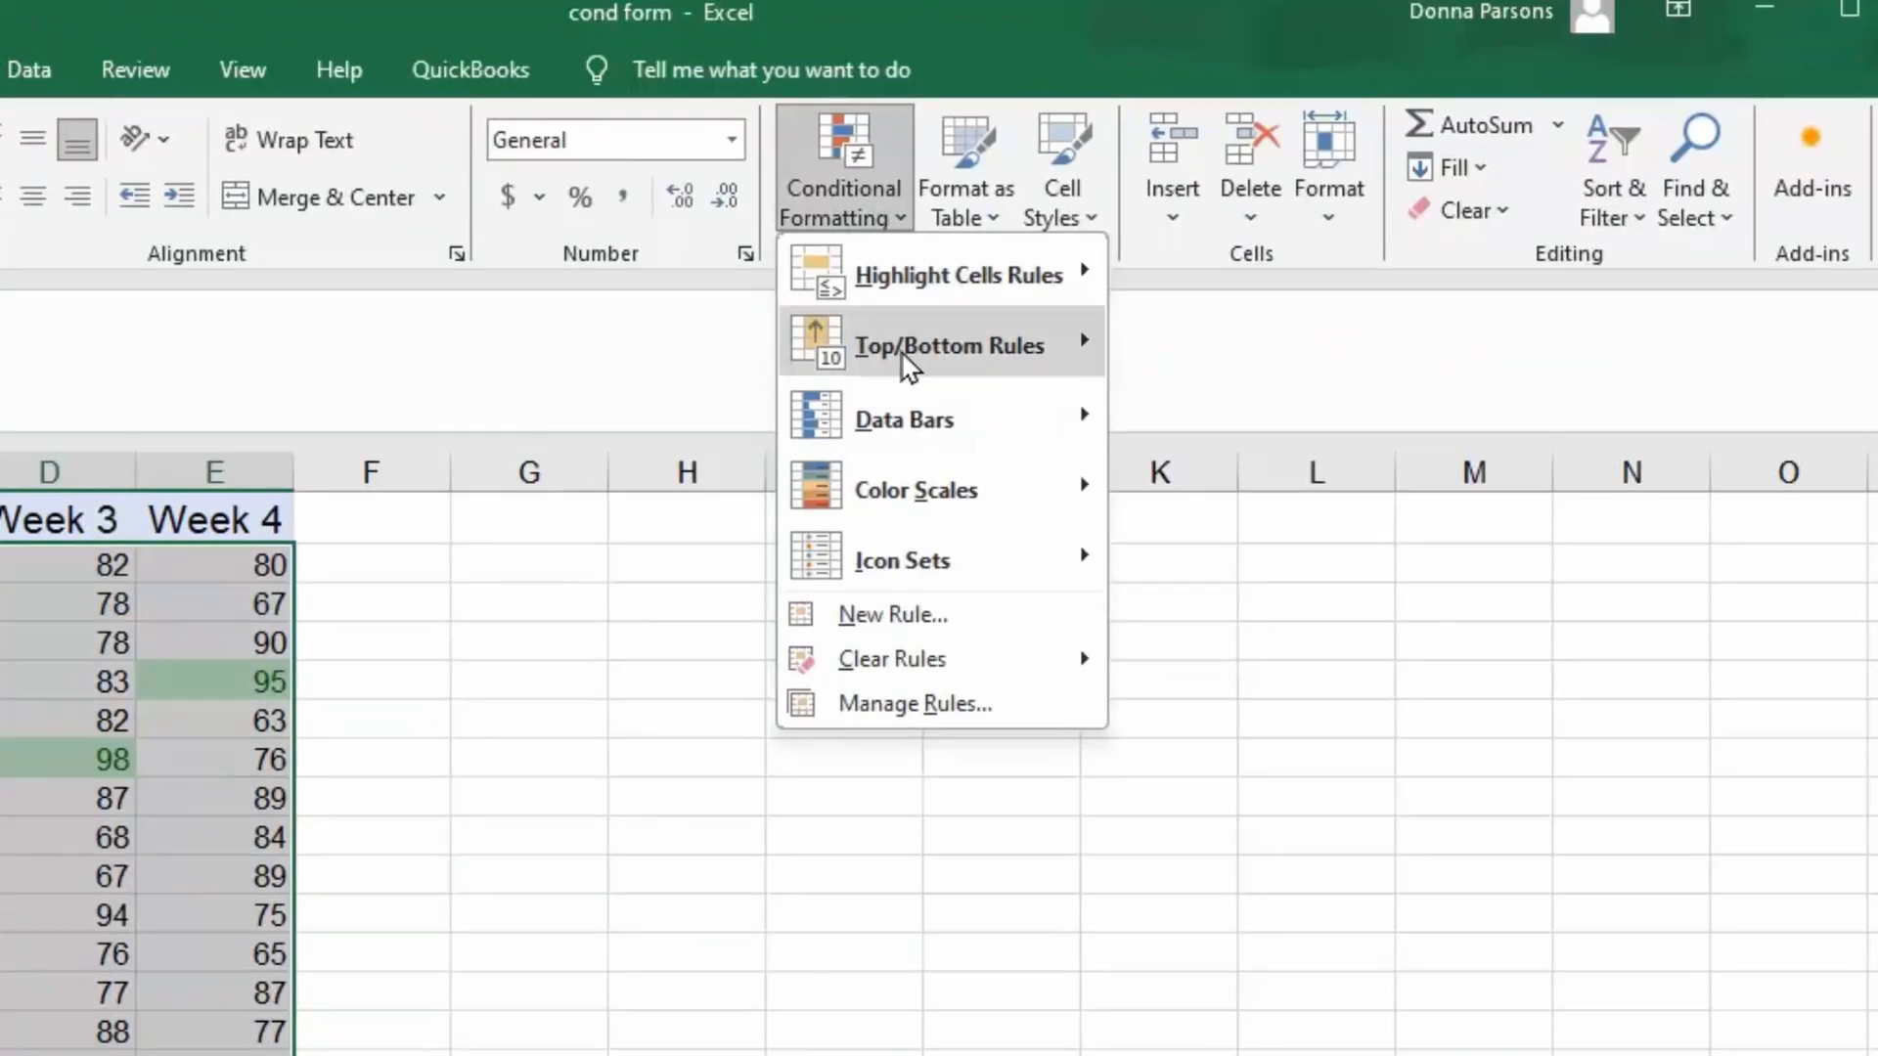
{"action": "mouse_move", "coordinate": [908, 366]}
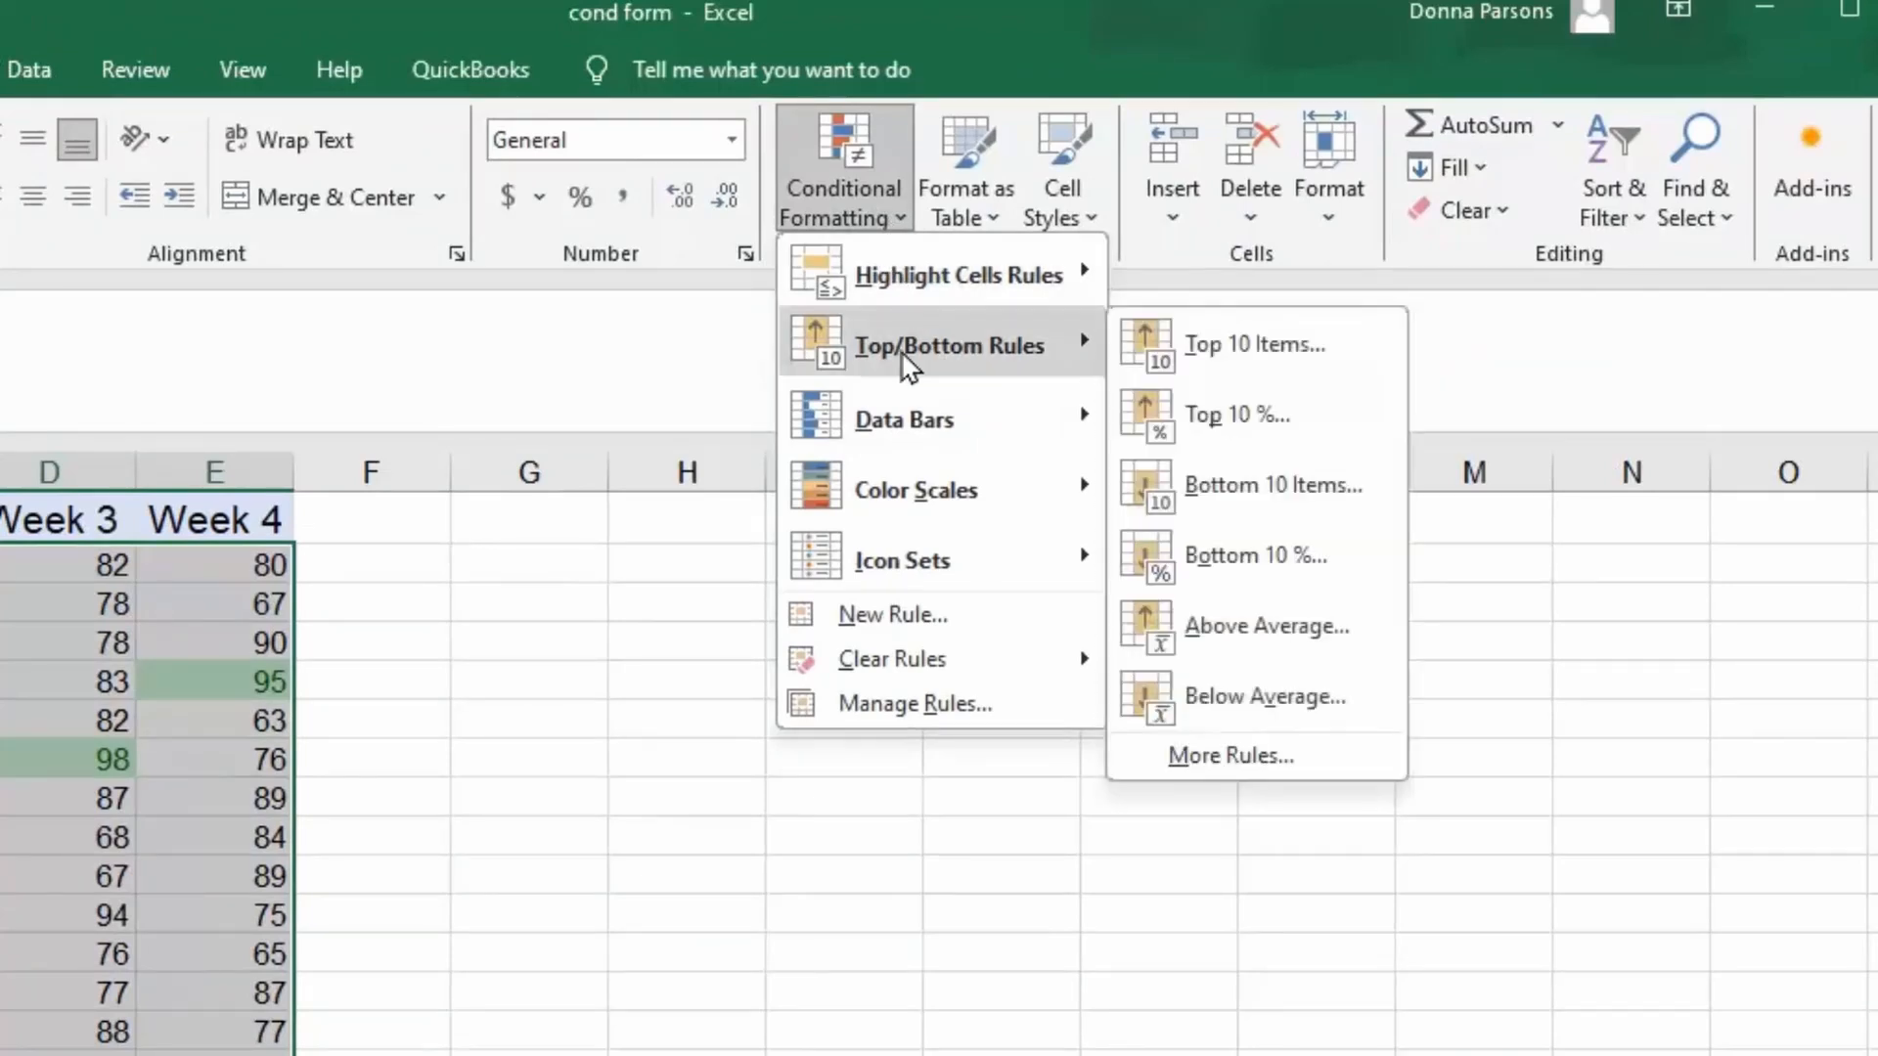
{"action": "left_click", "coordinate": [1225, 582]}
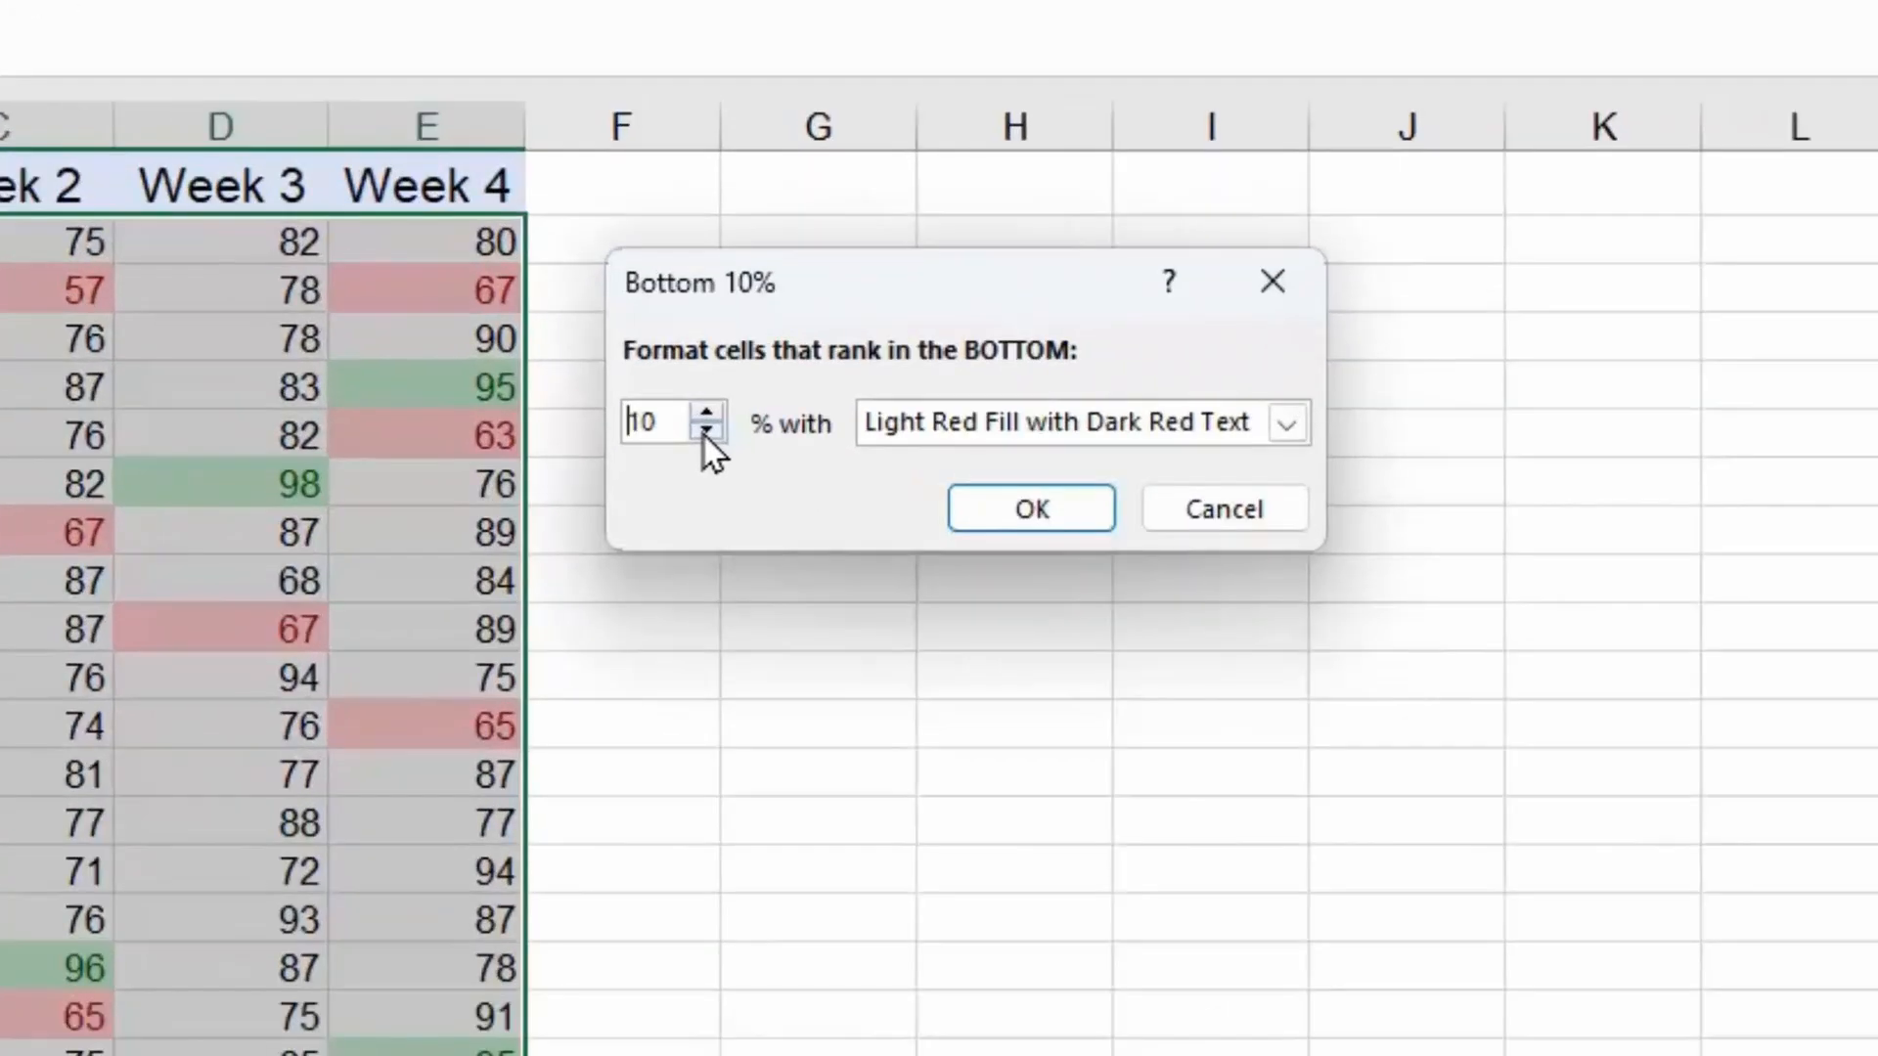
{"action": "left_click", "coordinate": [704, 436]}
{"action": "left_click", "coordinate": [704, 436]}
{"action": "left_click", "coordinate": [704, 436]}
{"action": "left_click", "coordinate": [704, 436]}
{"action": "left_click", "coordinate": [704, 436]}
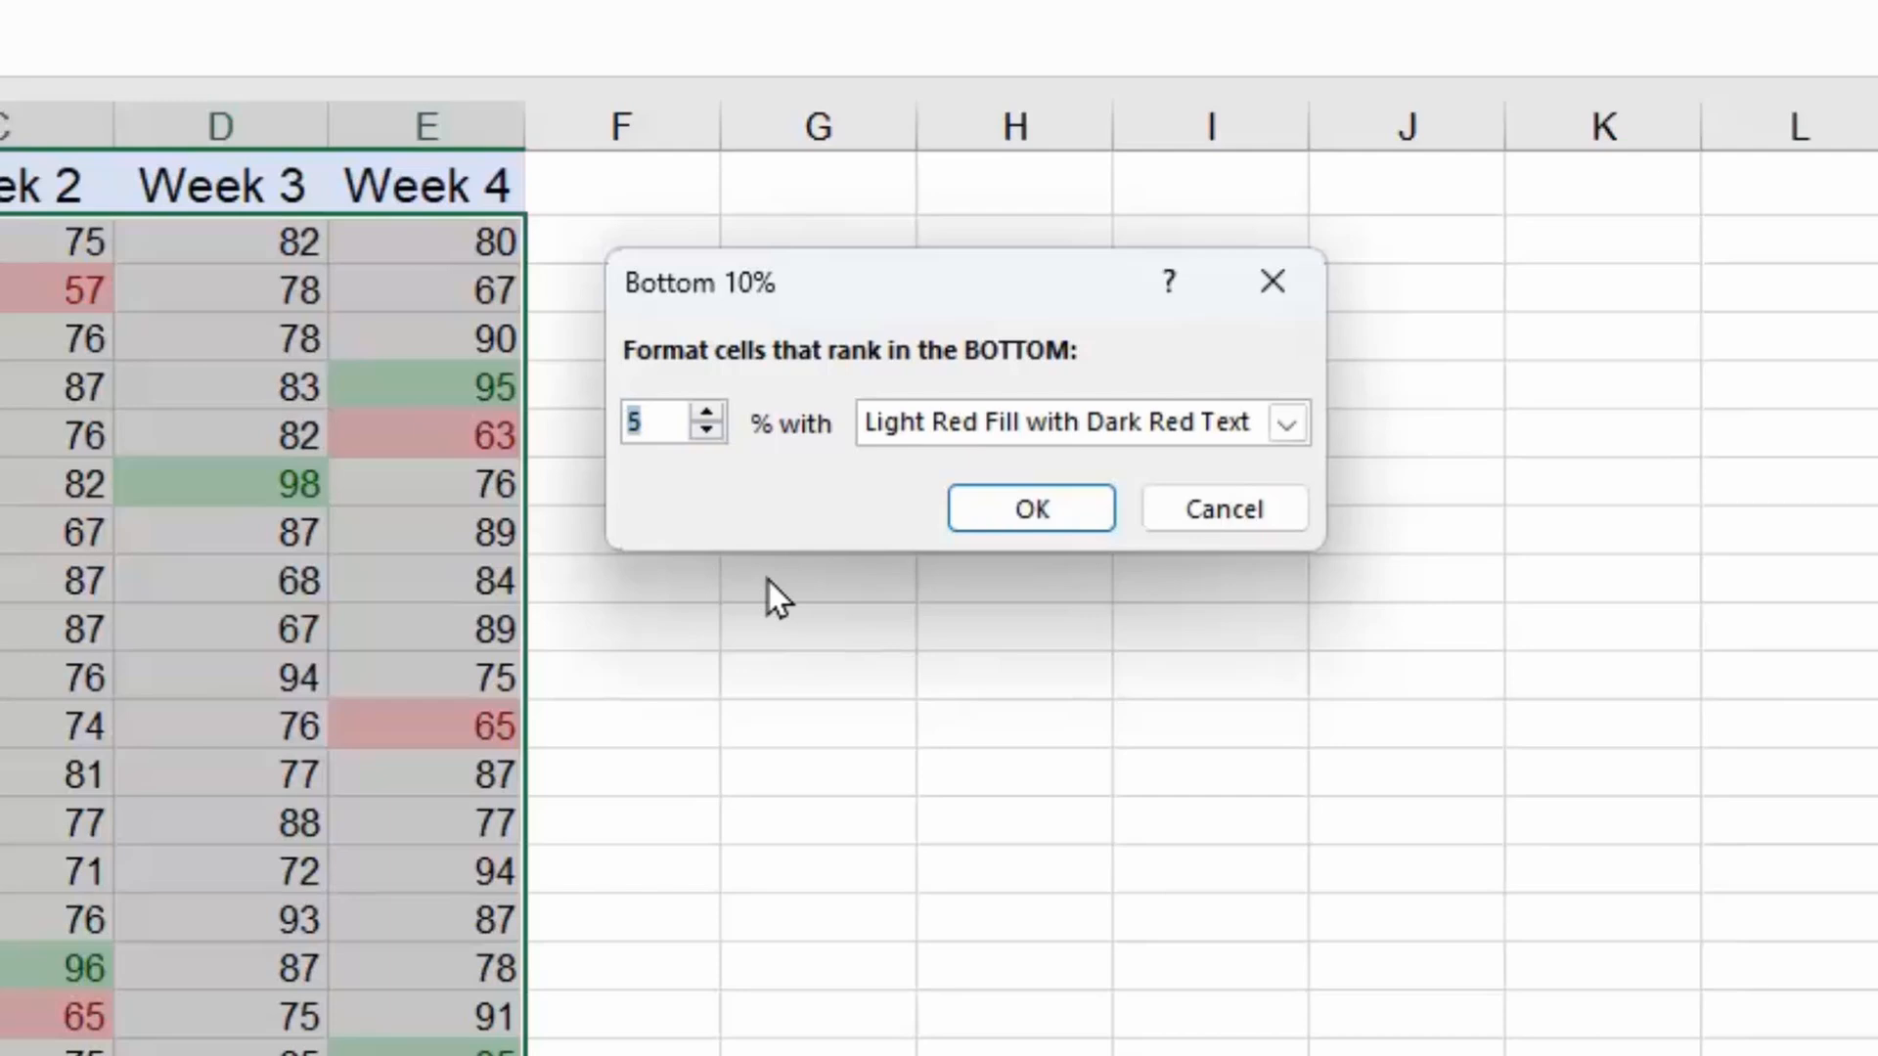
{"action": "left_click", "coordinate": [1029, 509]}
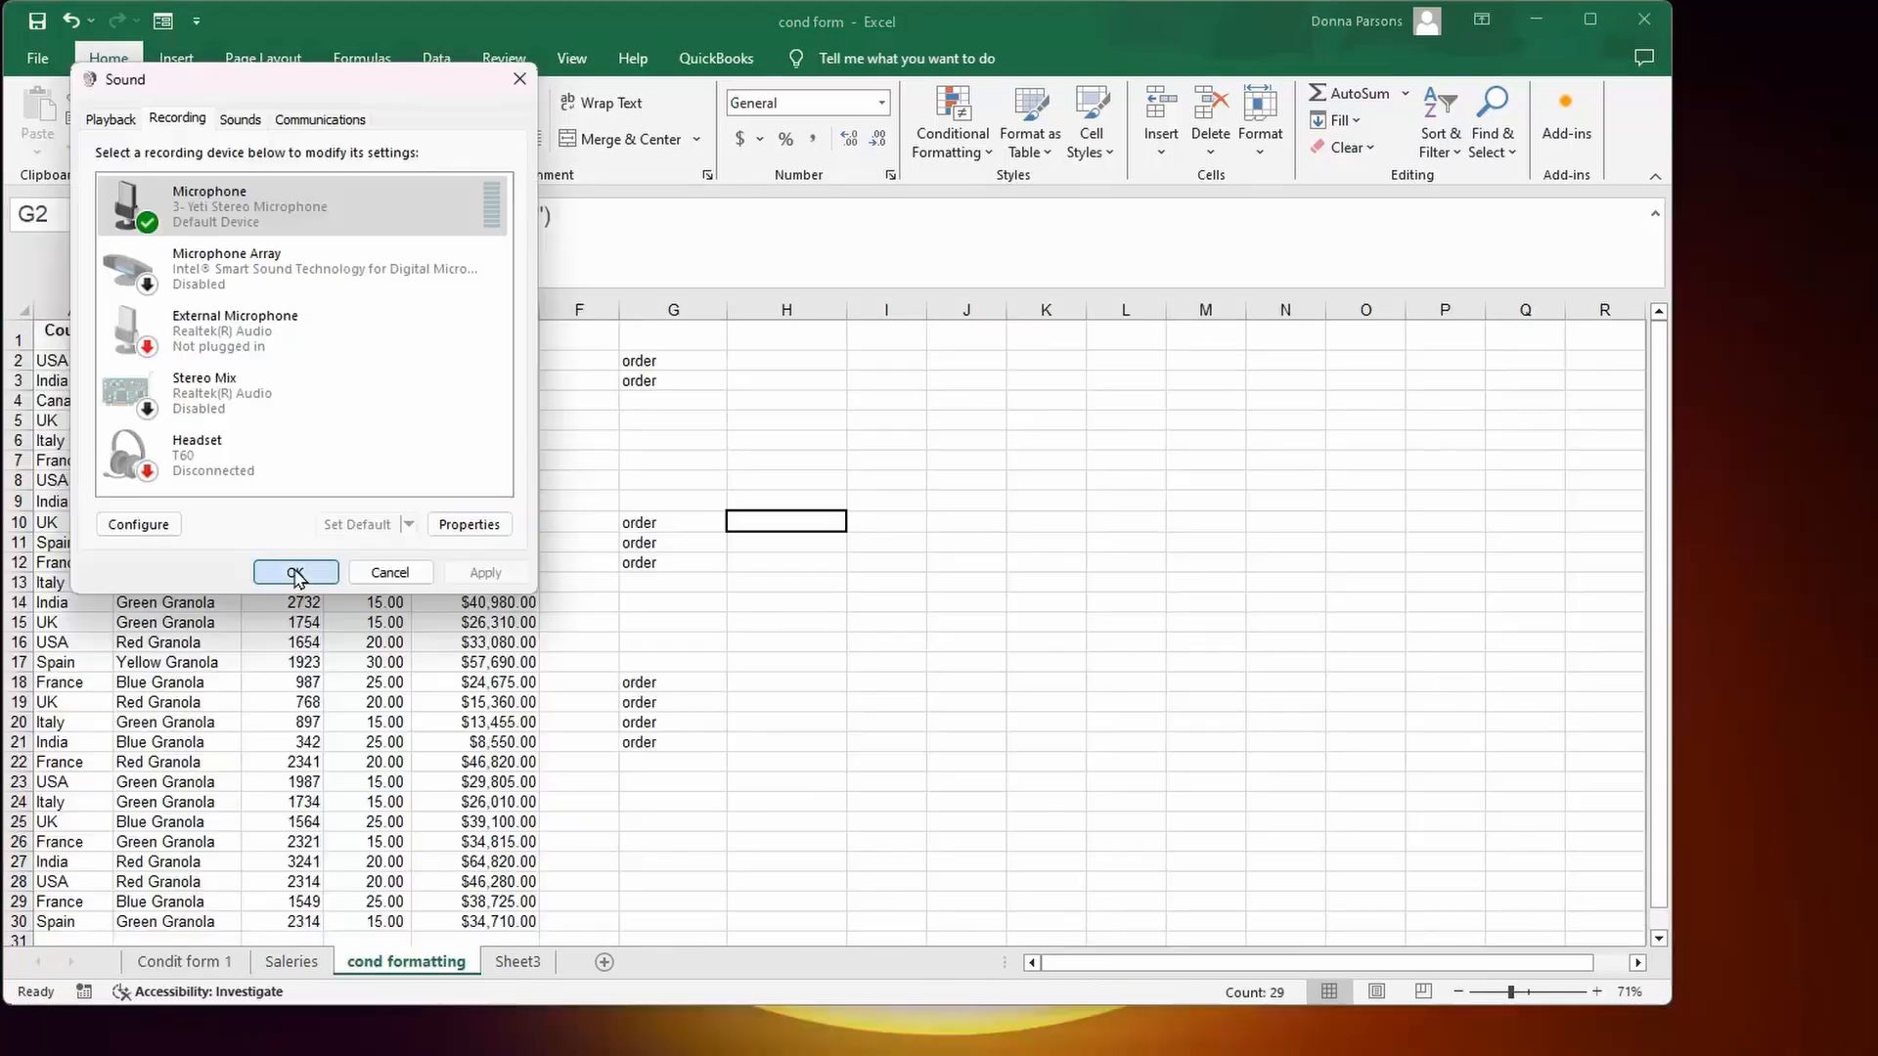
On the cond formatting sheet, delete the order formulas in G2:G21.
{"action": "left_click", "coordinate": [302, 574]}
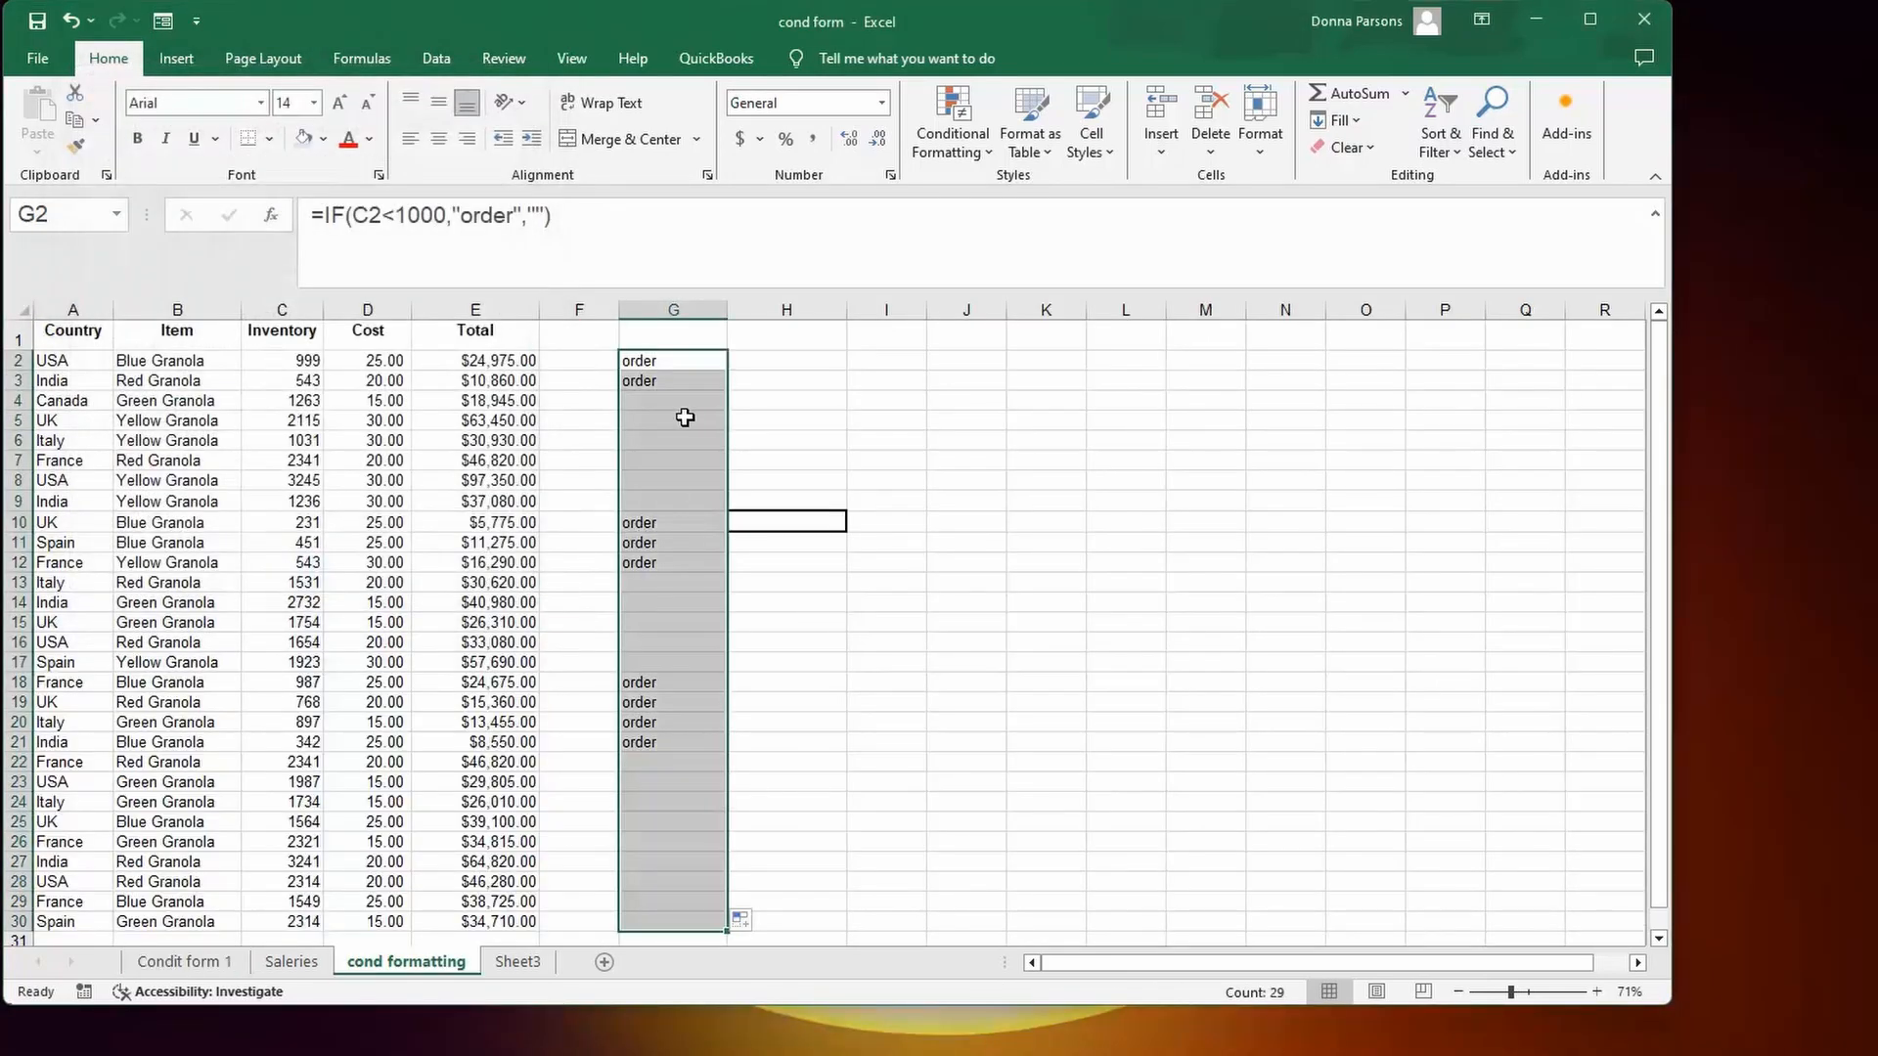
{"action": "left_click_drag", "start_coordinate": [663, 358], "coordinate": [685, 763]}
{"action": "left_click", "coordinate": [866, 721]}
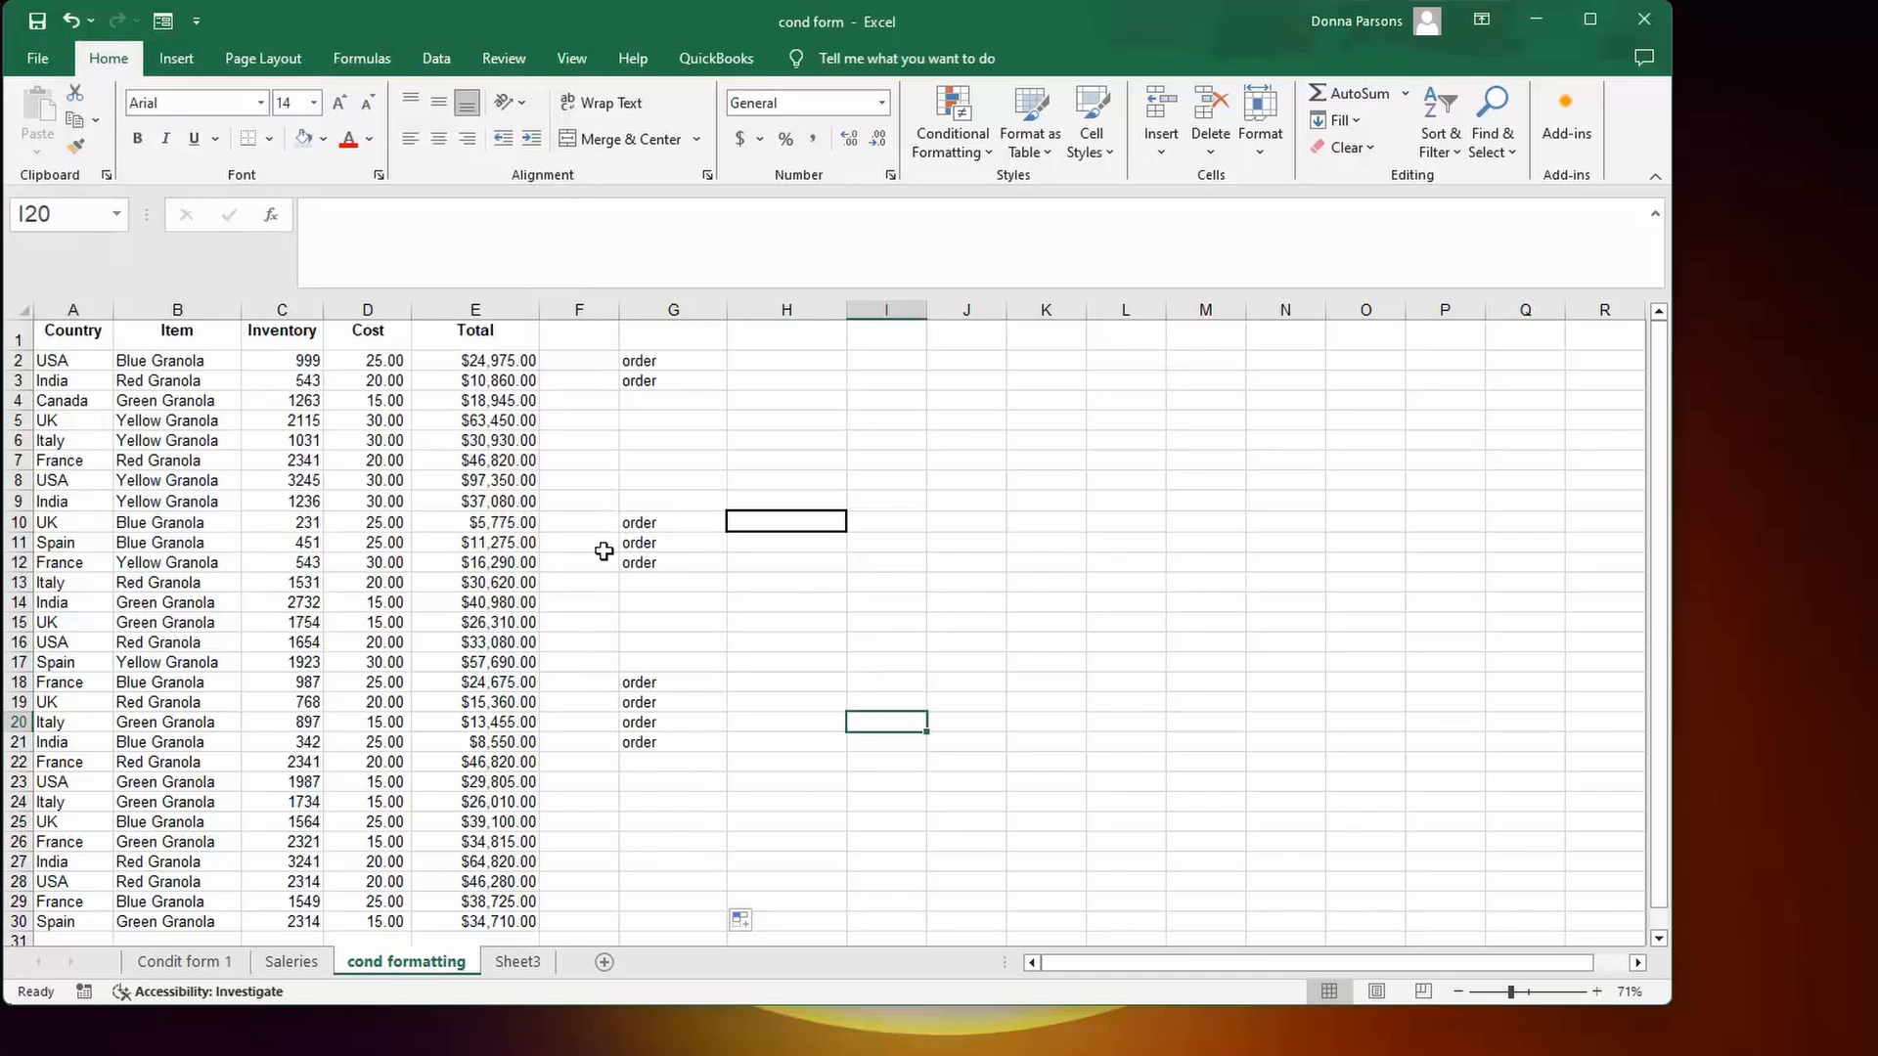
{"action": "left_click_drag", "start_coordinate": [637, 362], "coordinate": [667, 742]}
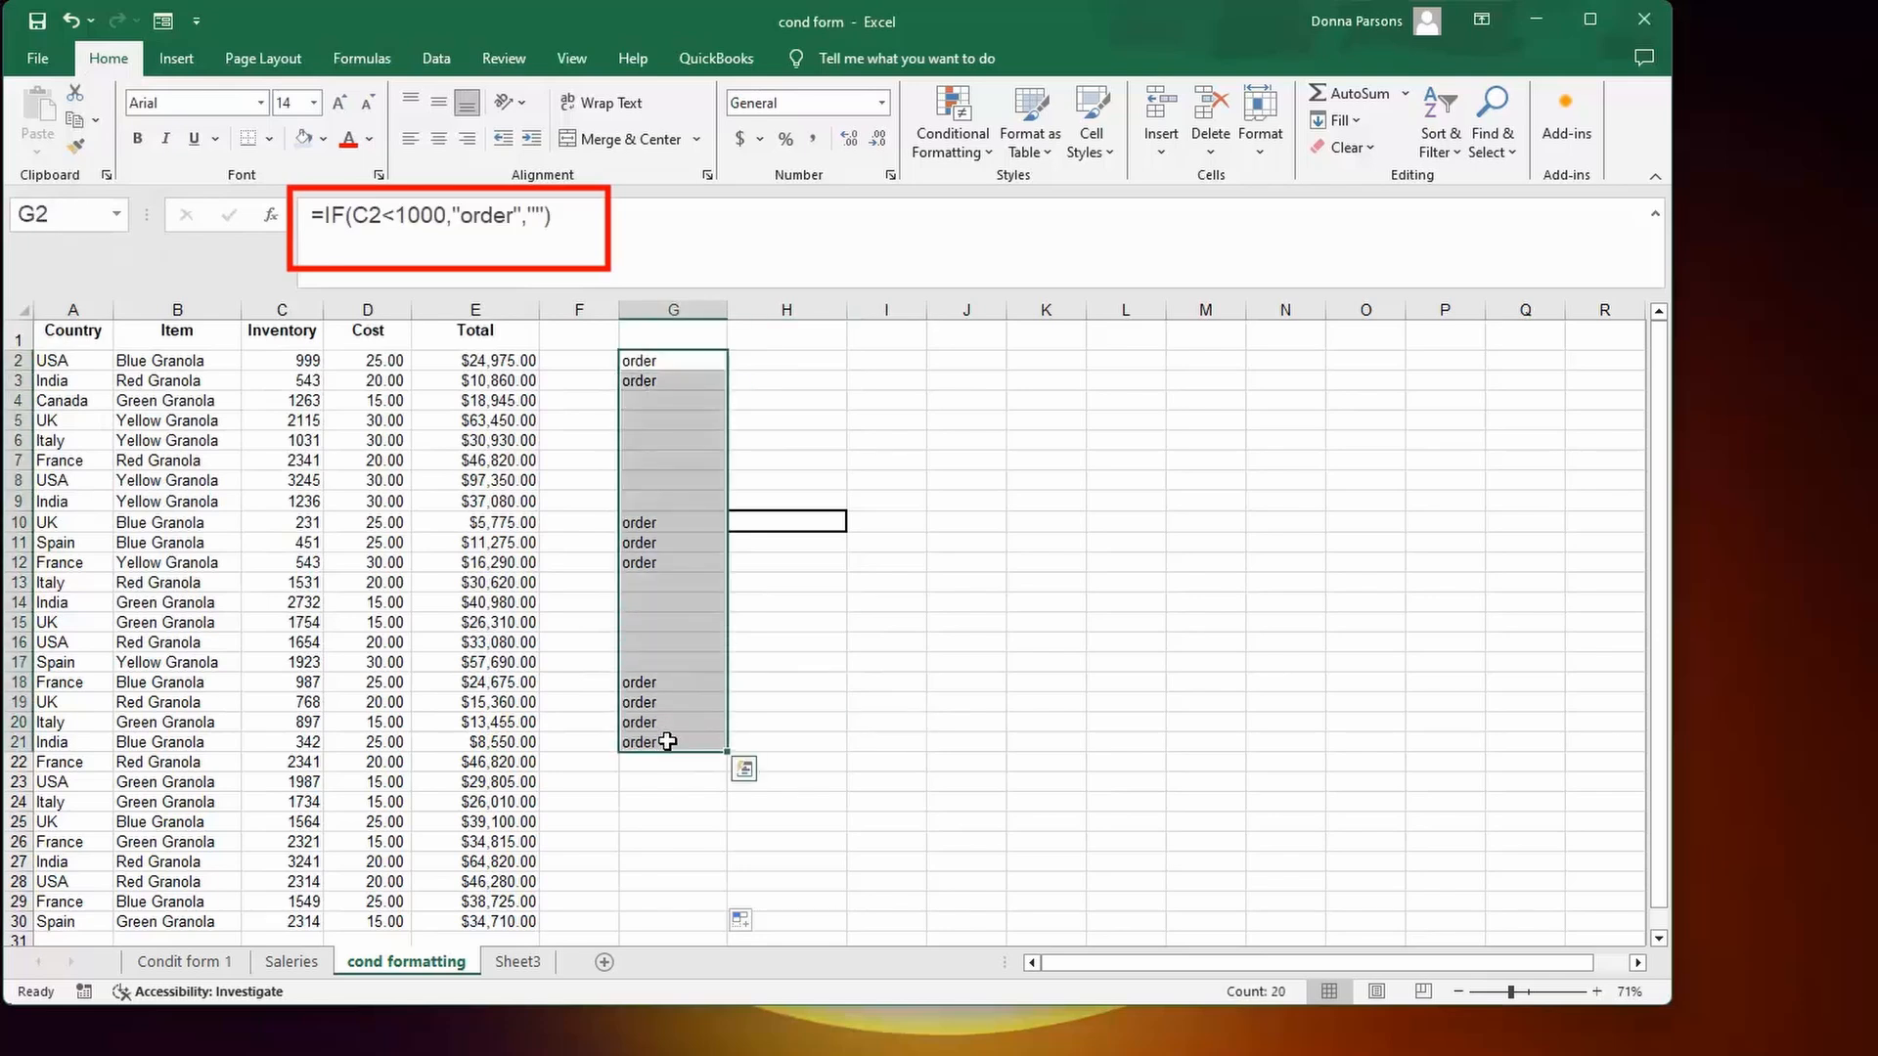
{"action": "key", "text": "Delete"}
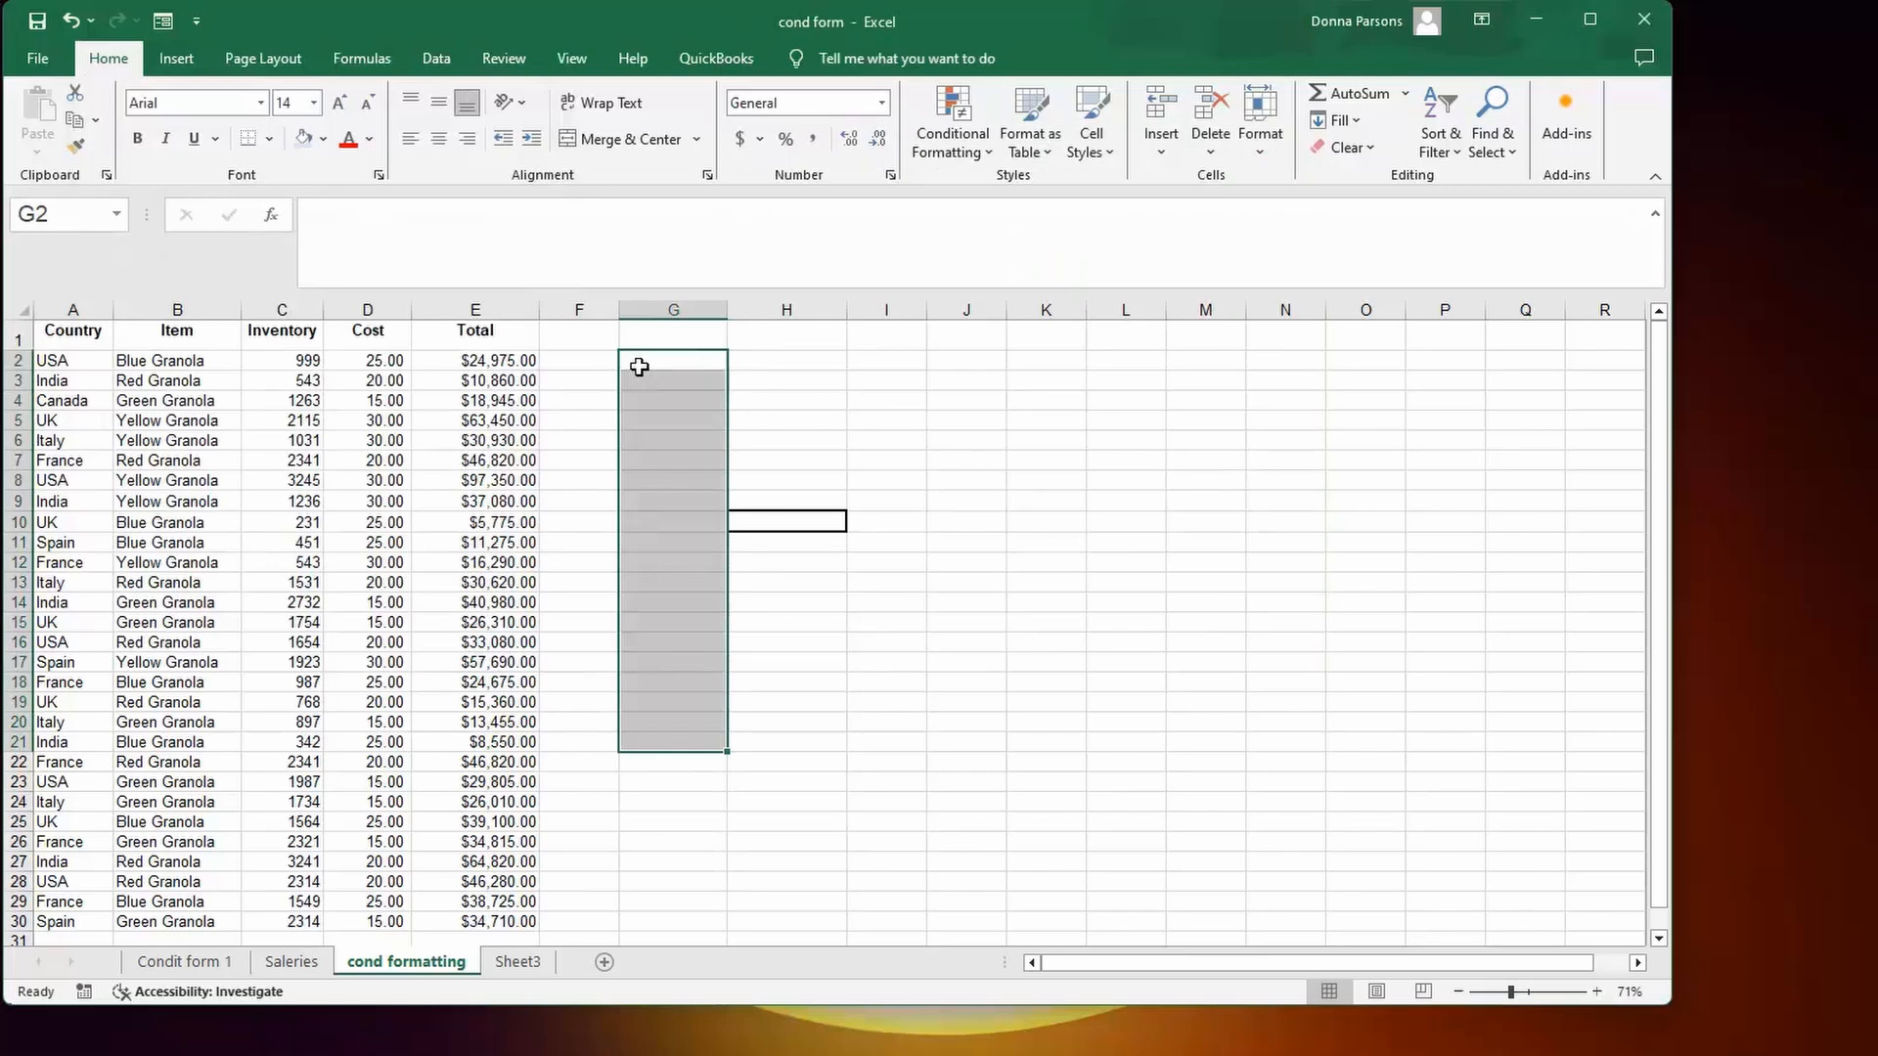
Enter =IF(C2<1000,"order","") in G2 using the Insert Function dialog.
{"action": "left_click", "coordinate": [639, 368]}
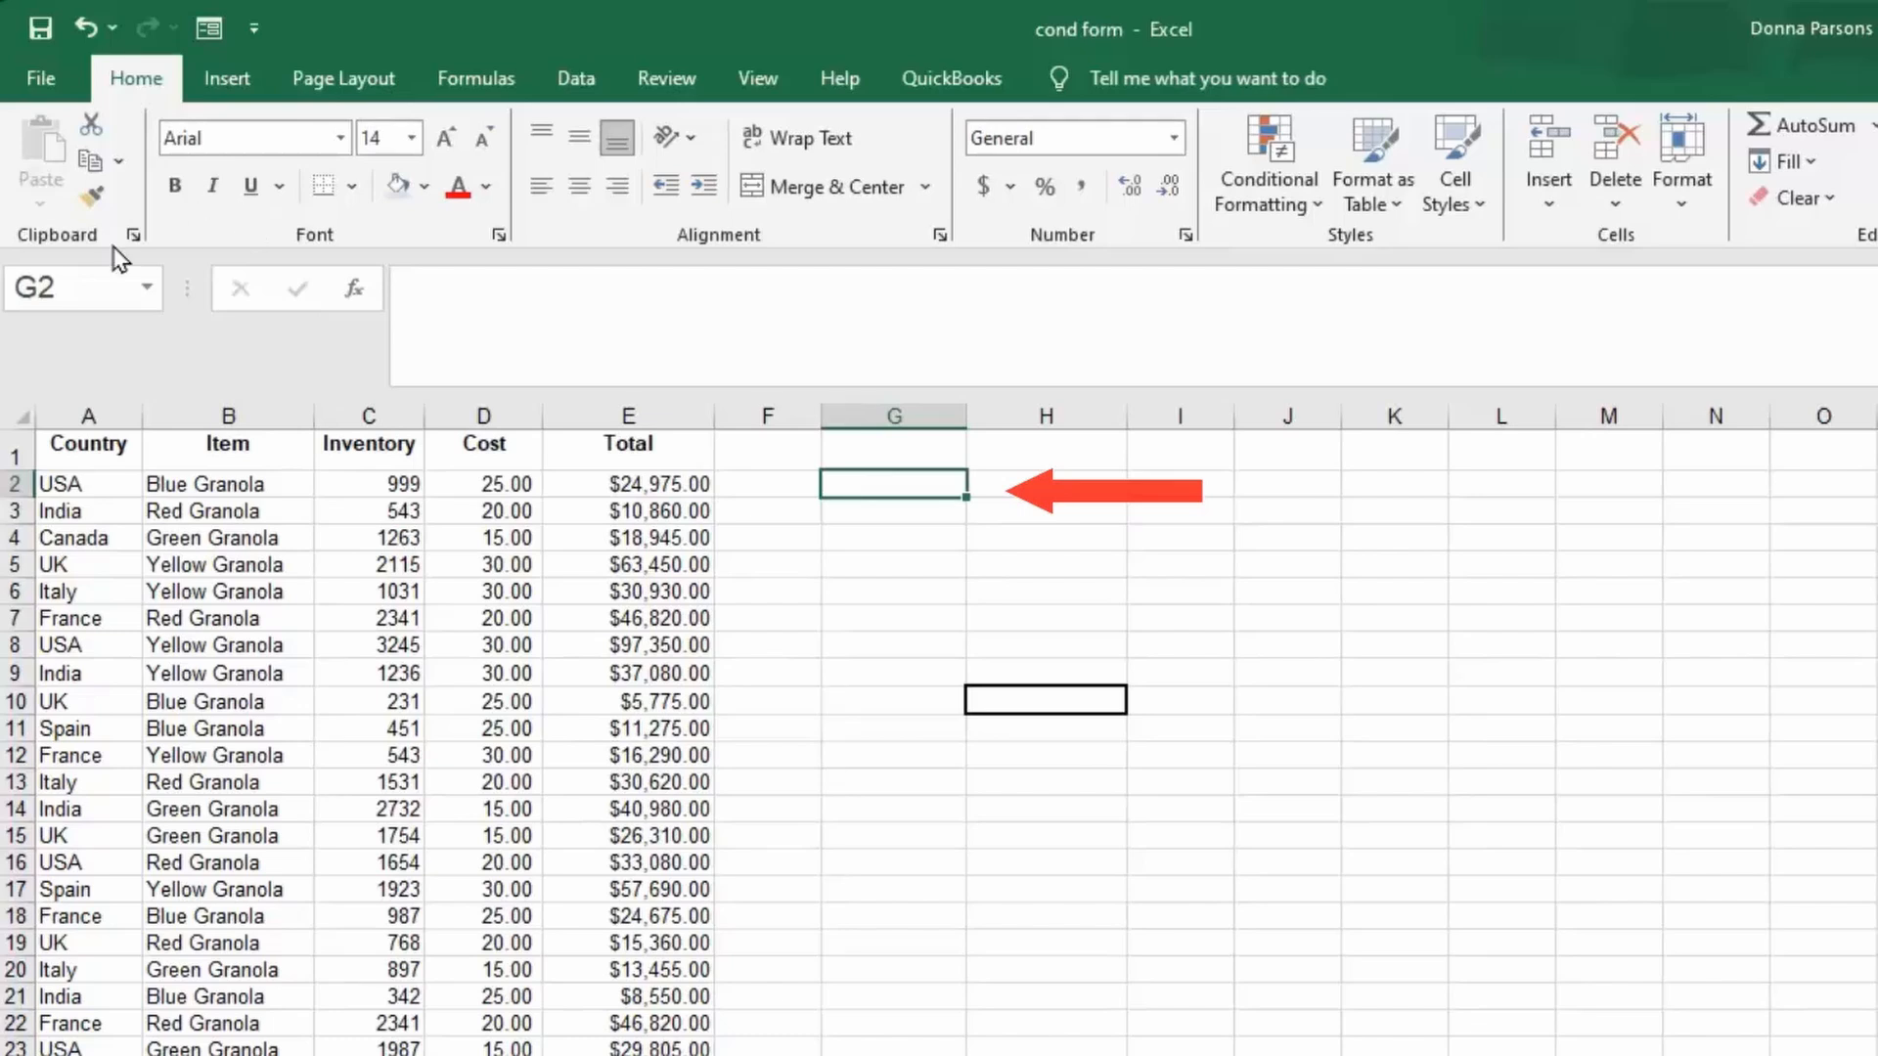
{"action": "left_click", "coordinate": [356, 289]}
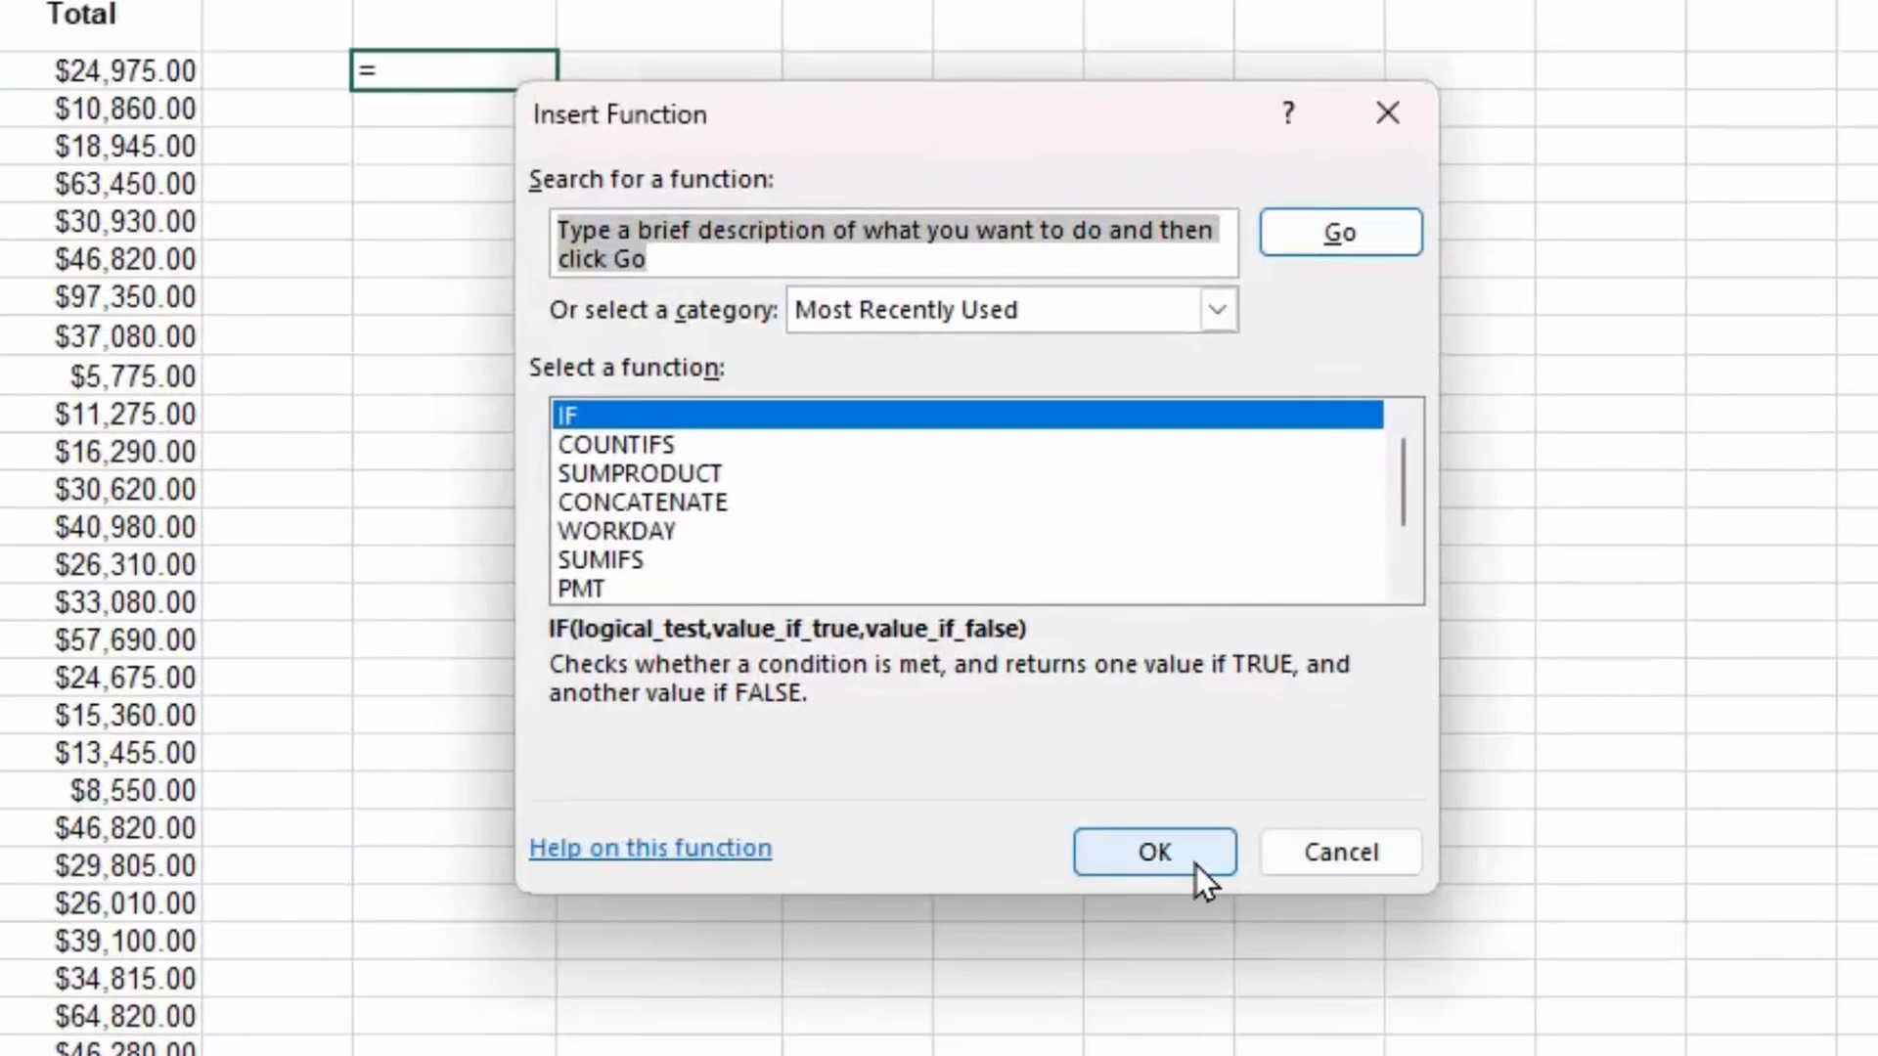
{"action": "left_click", "coordinate": [1195, 865]}
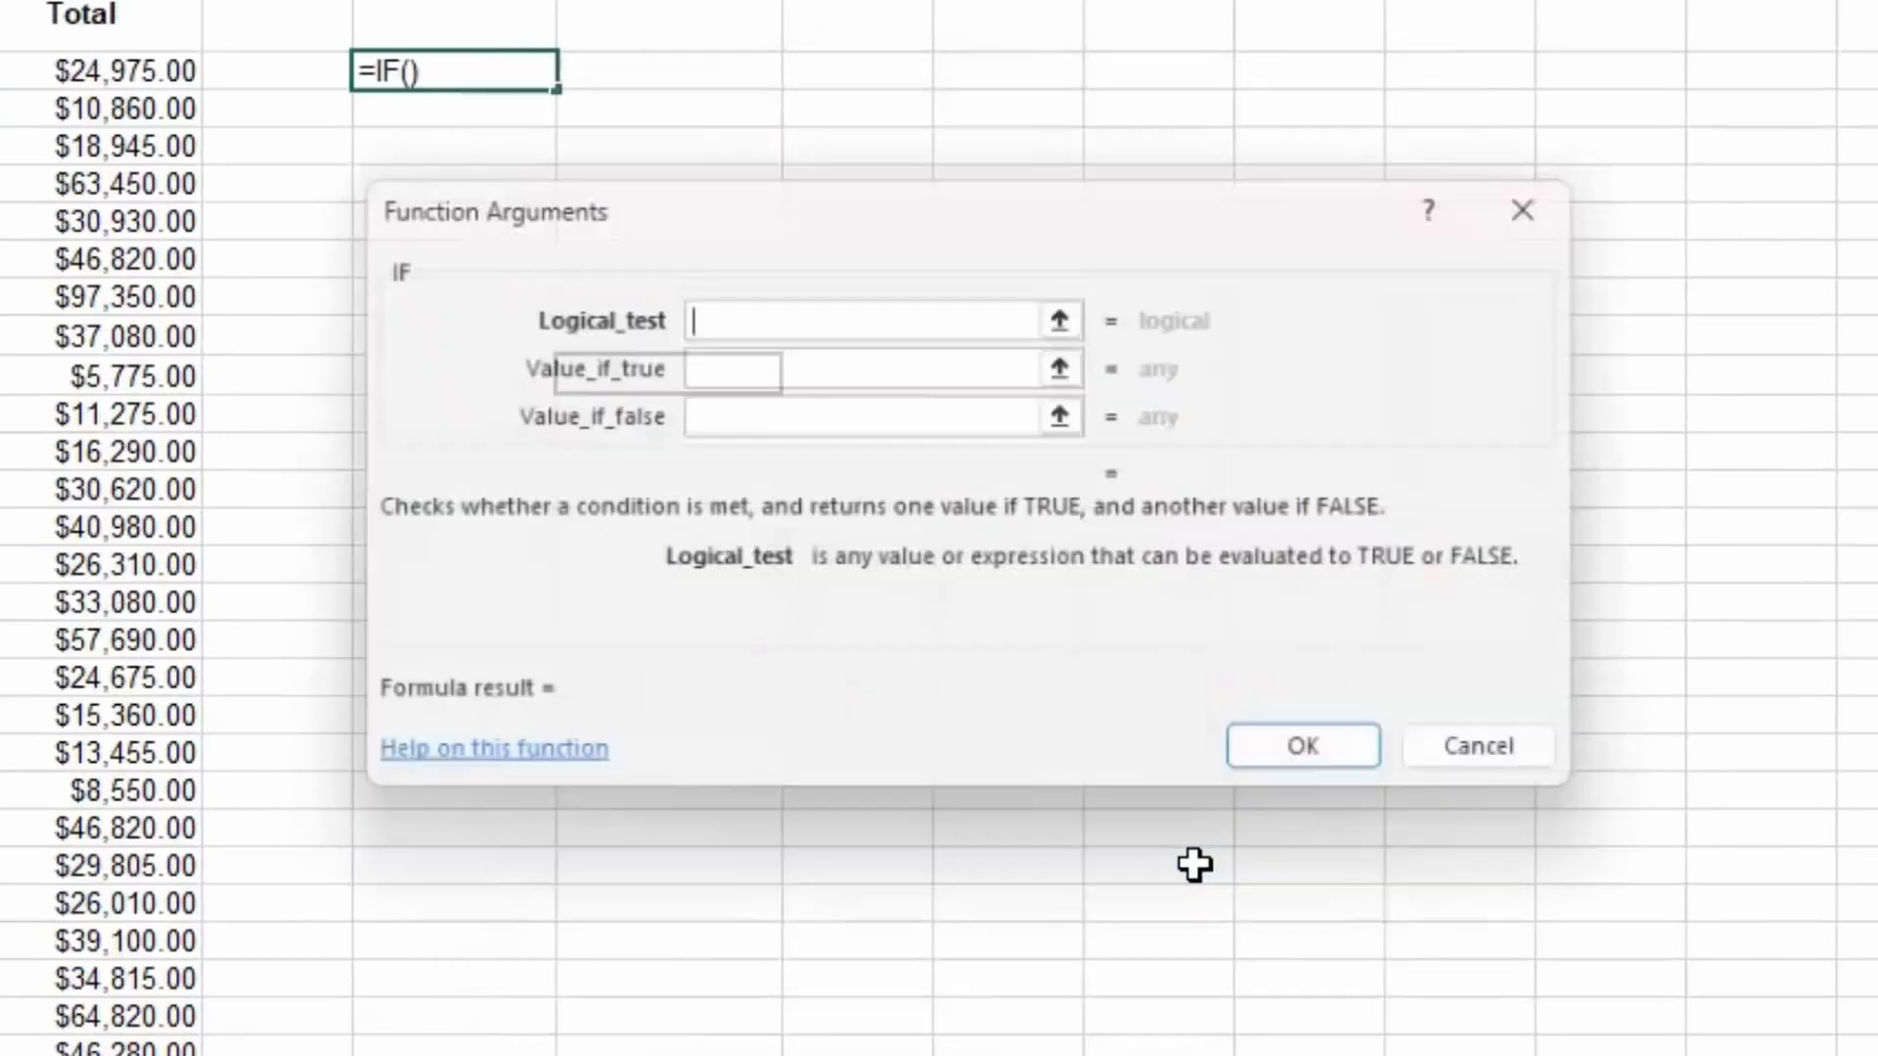
{"action": "left_click_drag", "start_coordinate": [669, 180], "coordinate": [380, 278]}
{"action": "type", "text": "C2"}
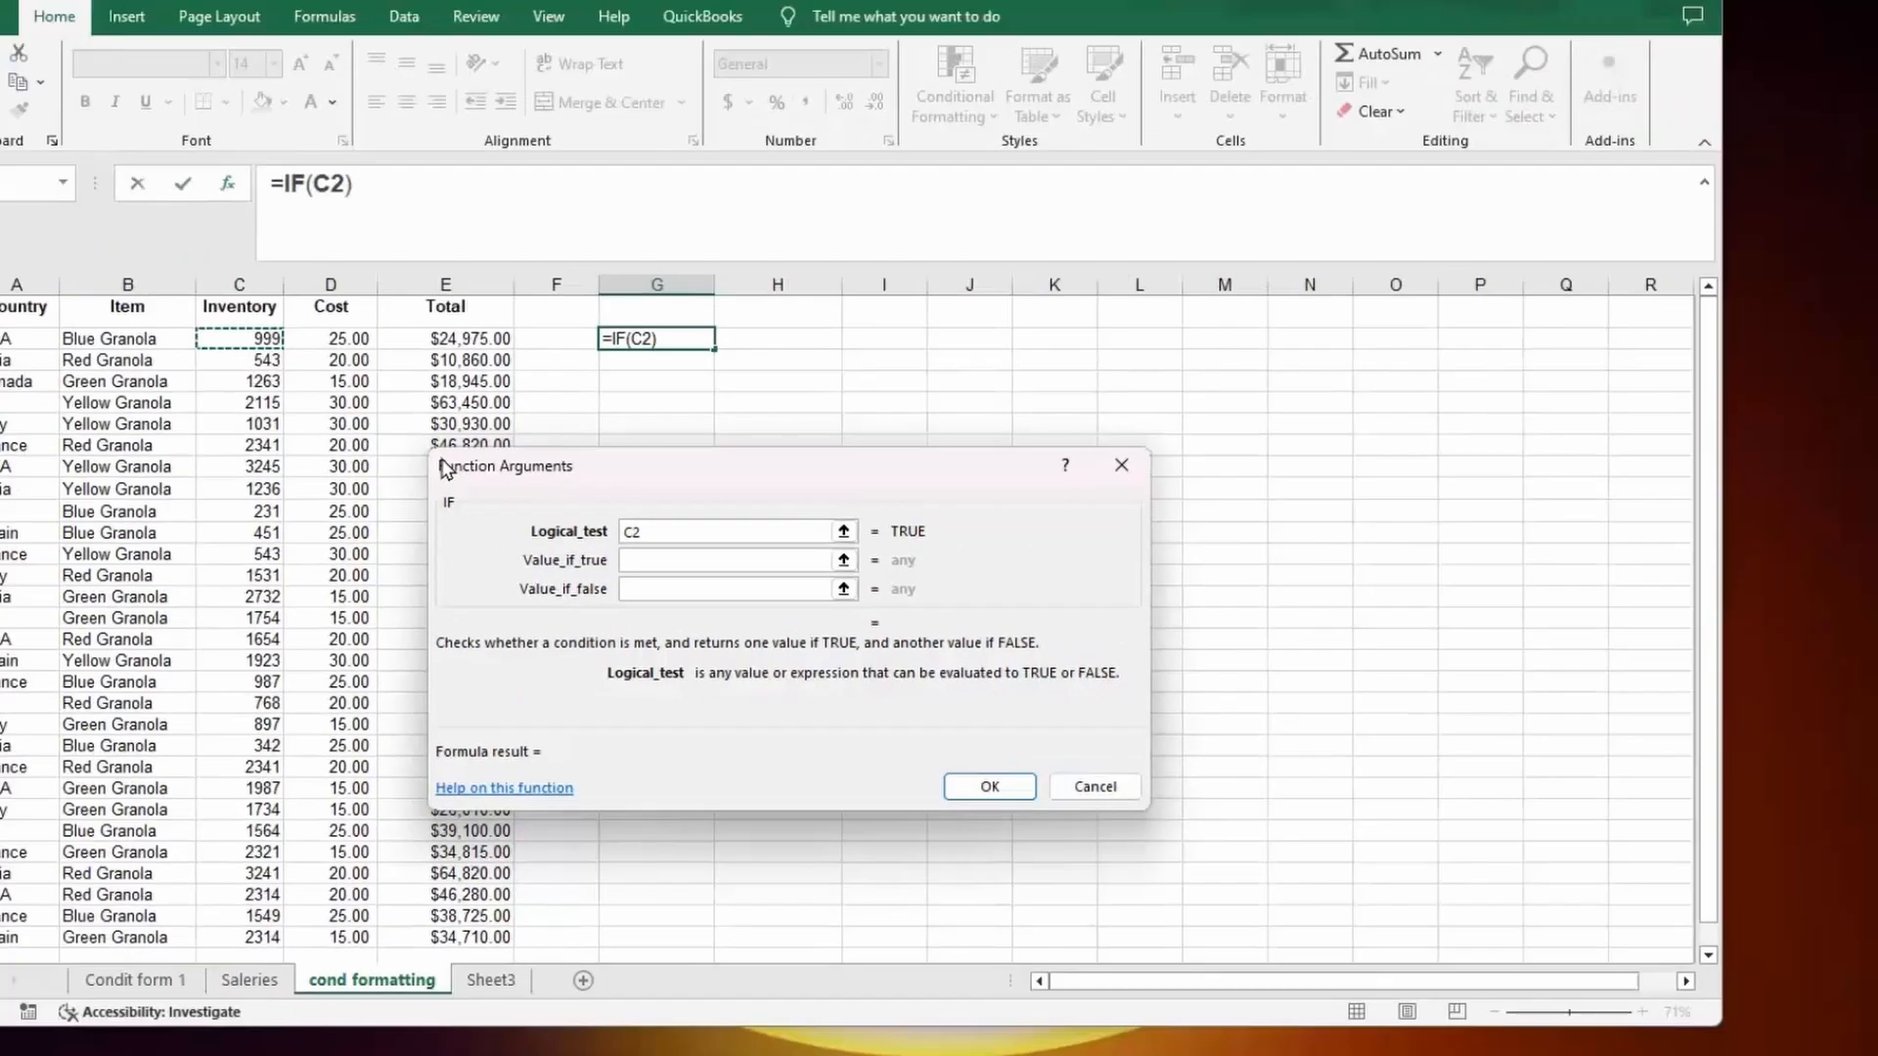
{"action": "type", "text": "<"}
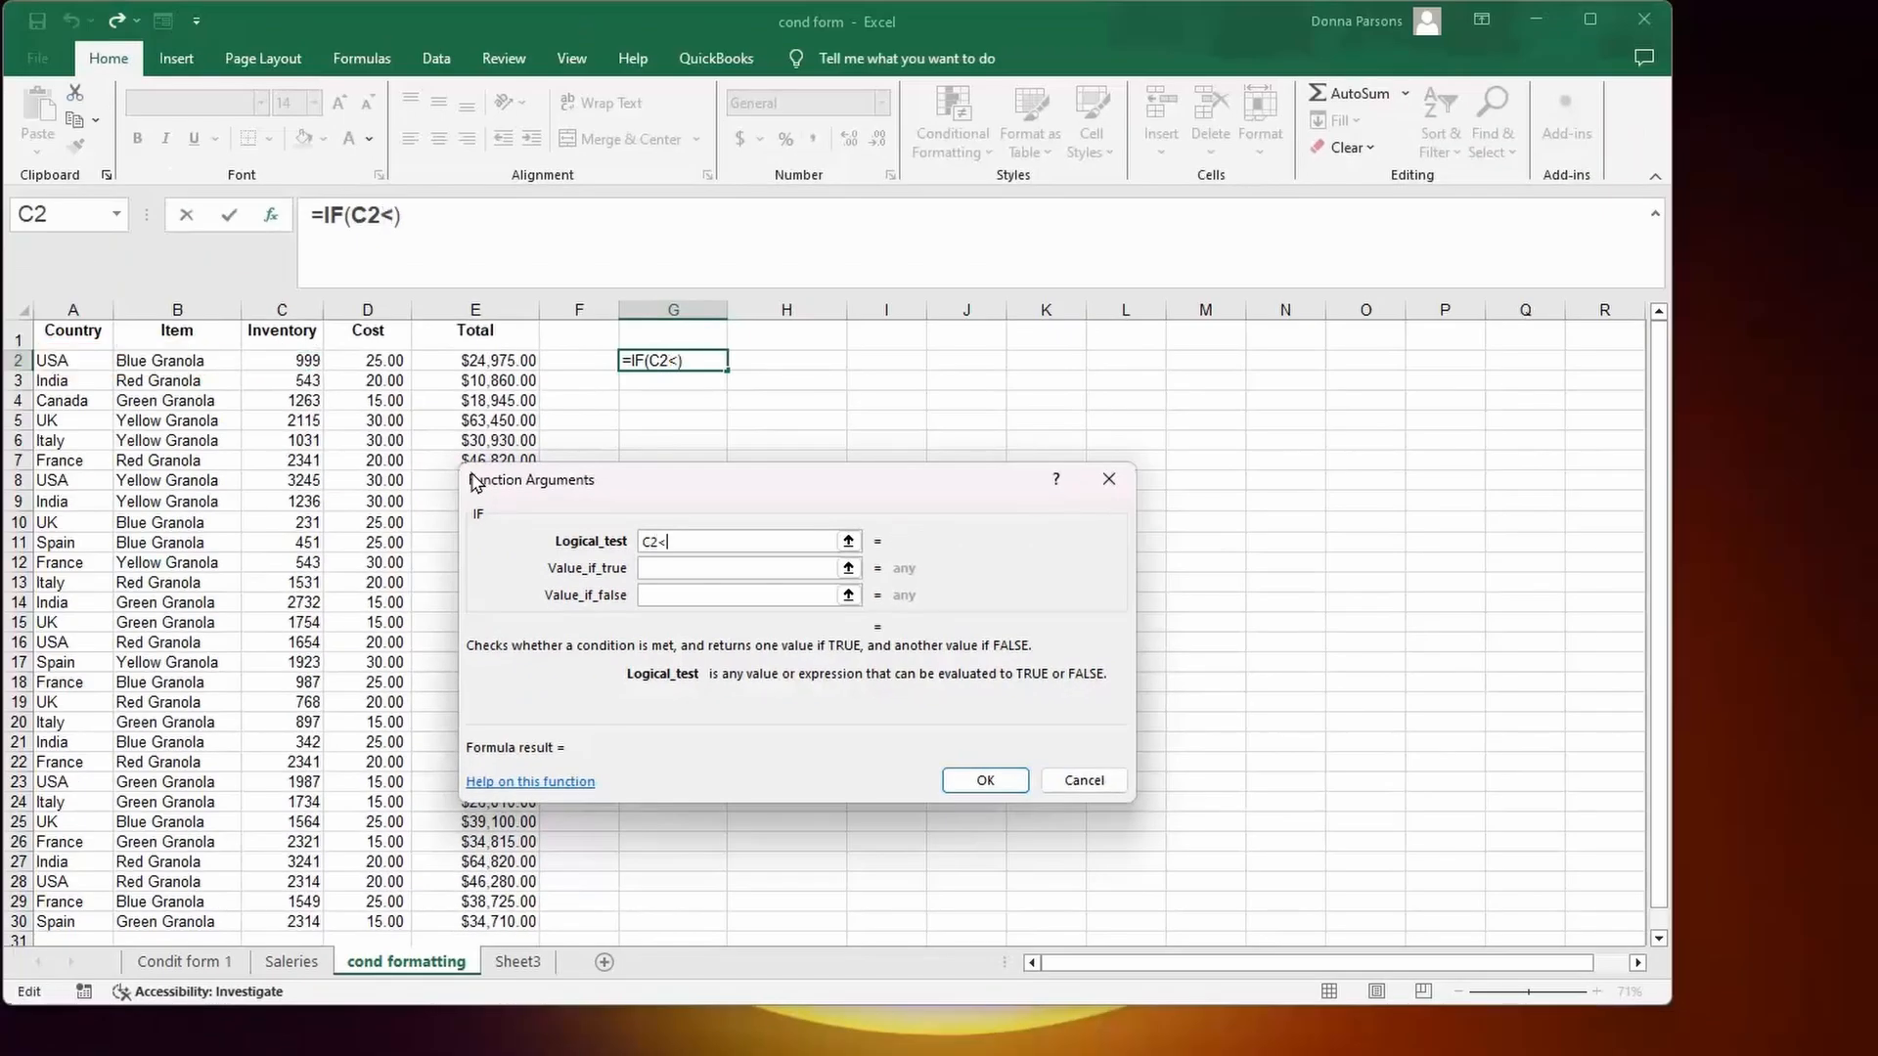
{"action": "type", "text": "100"}
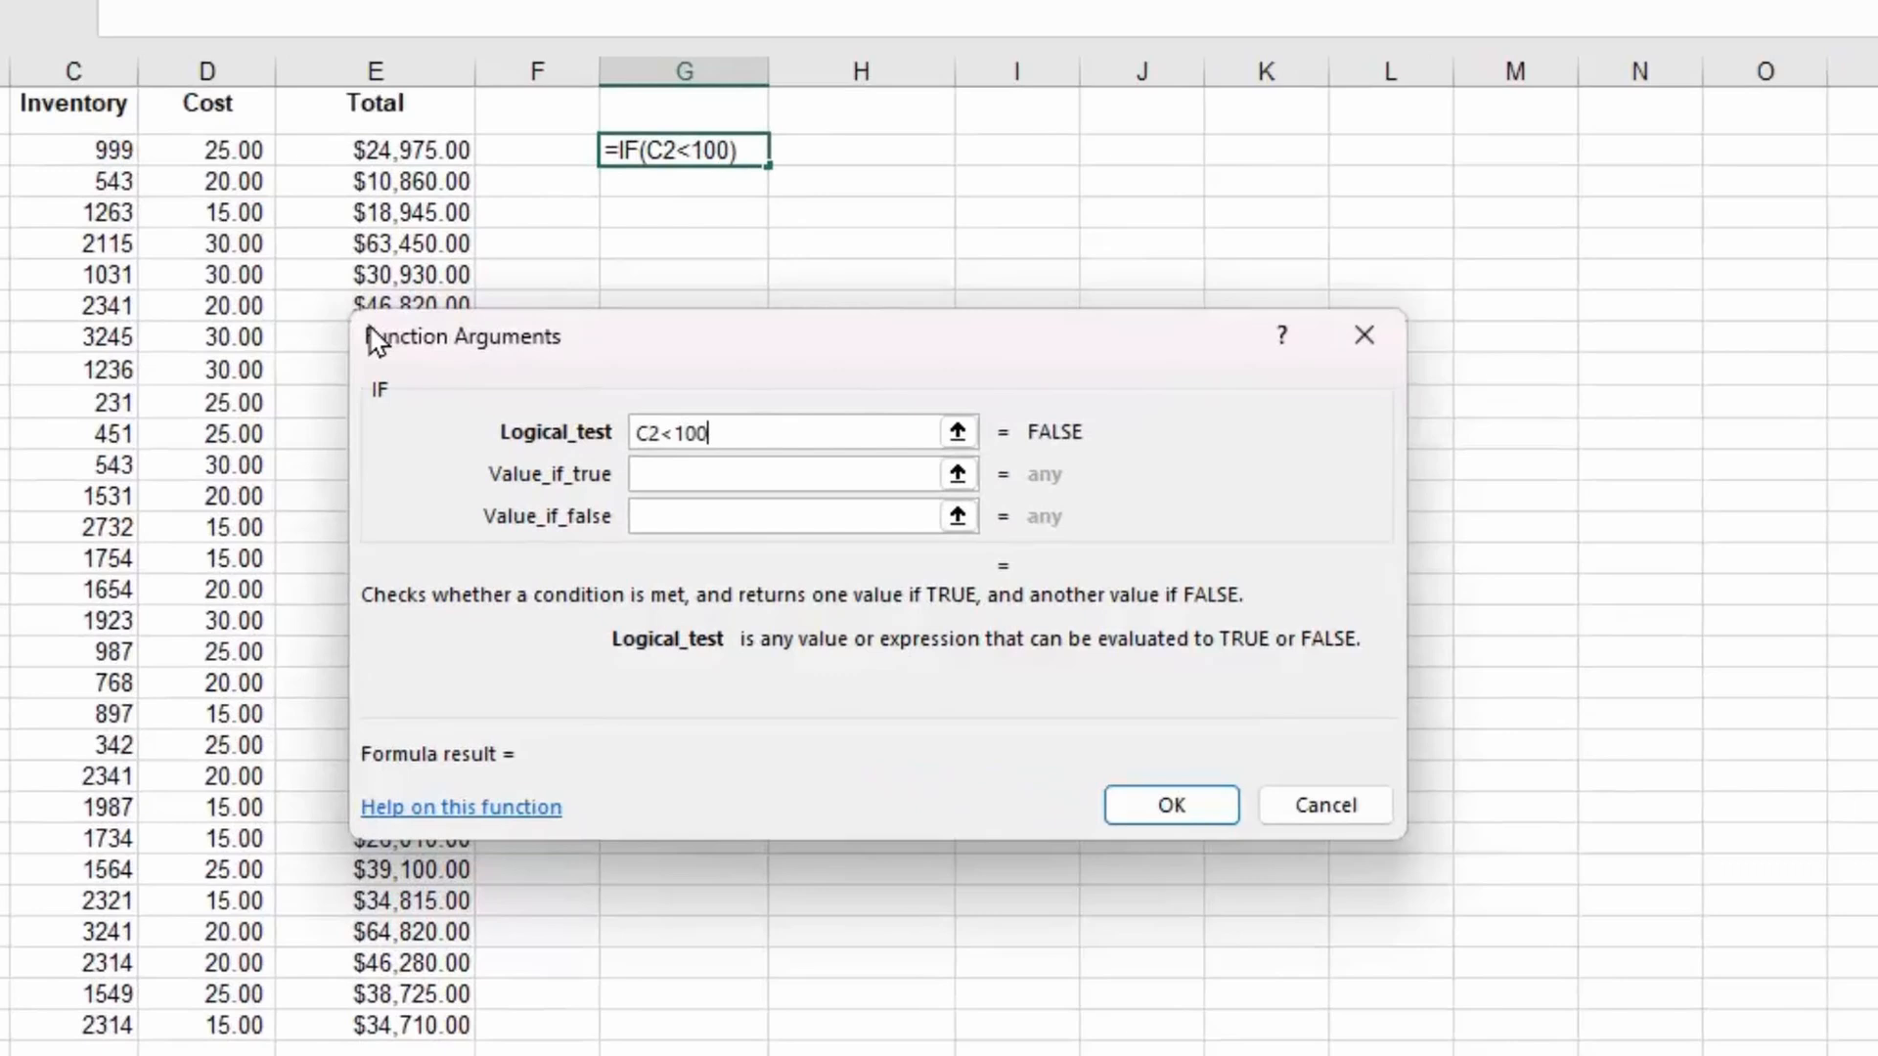
{"action": "type", "text": "0"}
{"action": "key", "text": "Tab"}
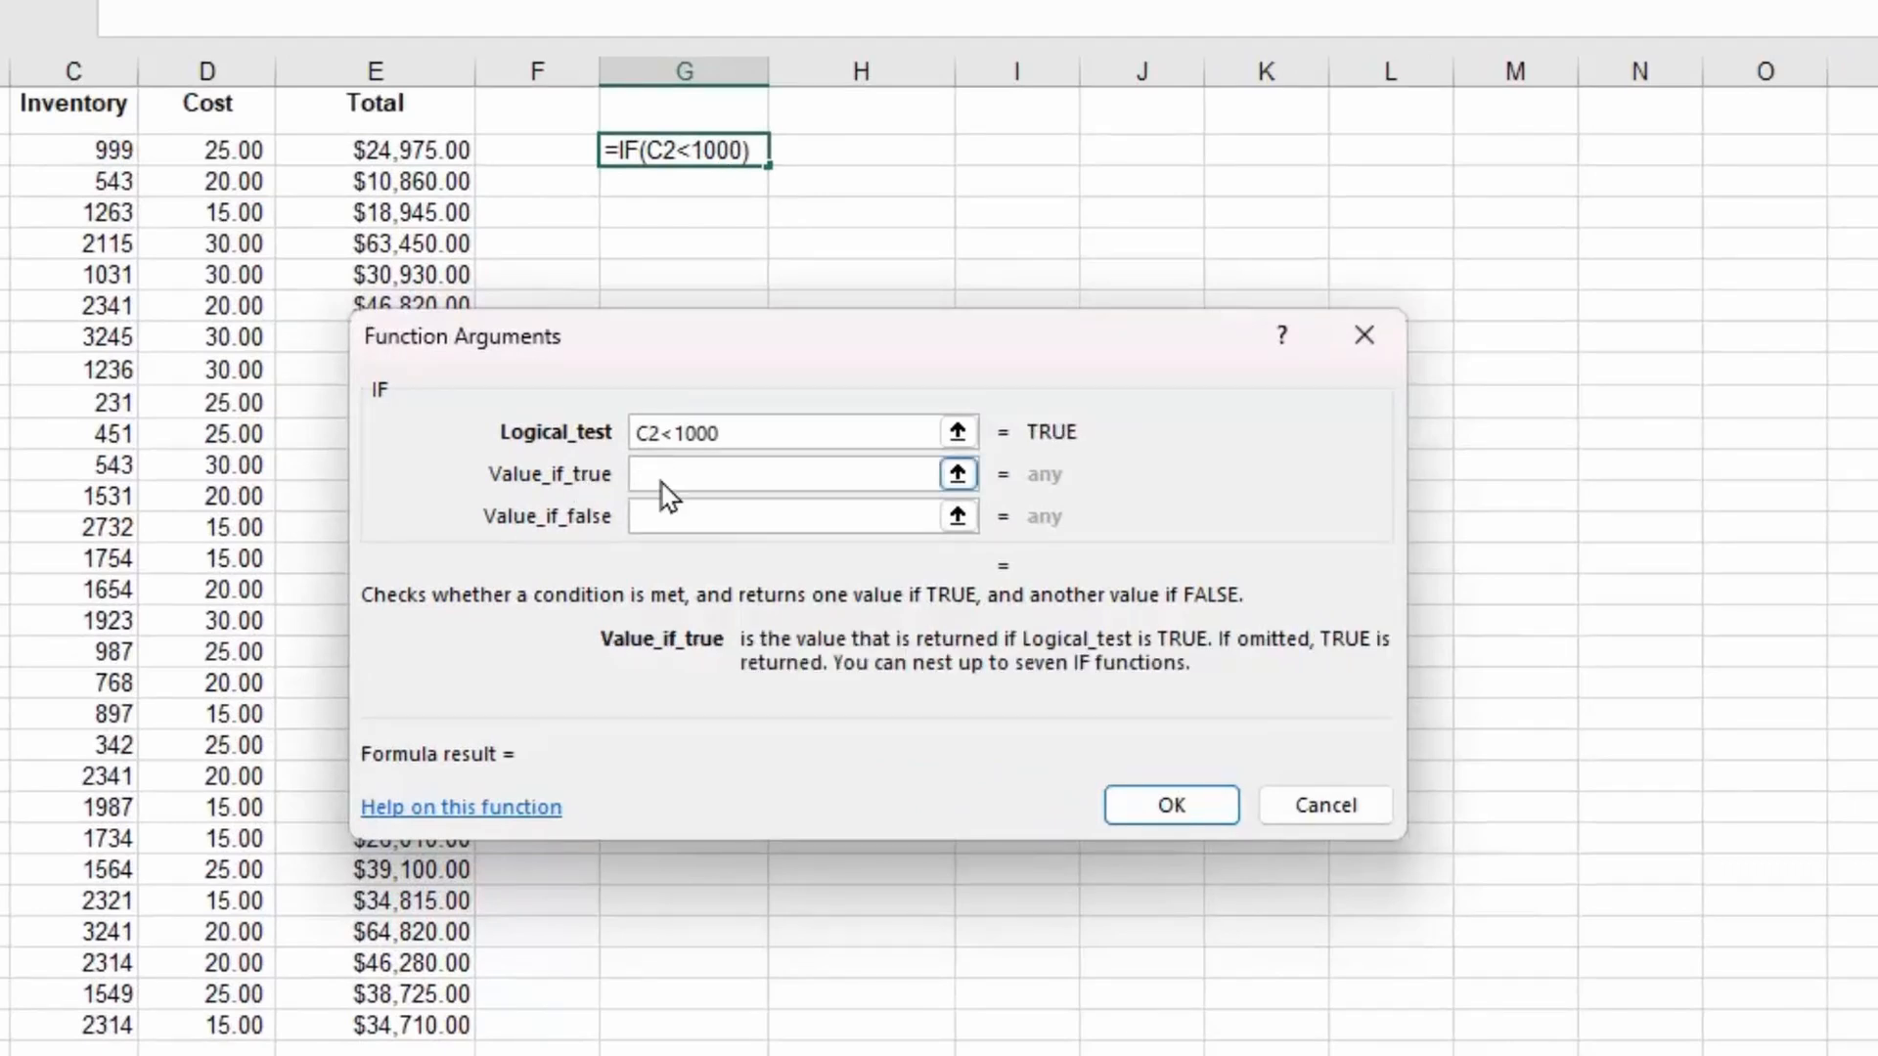
{"action": "type", "text": "order"}
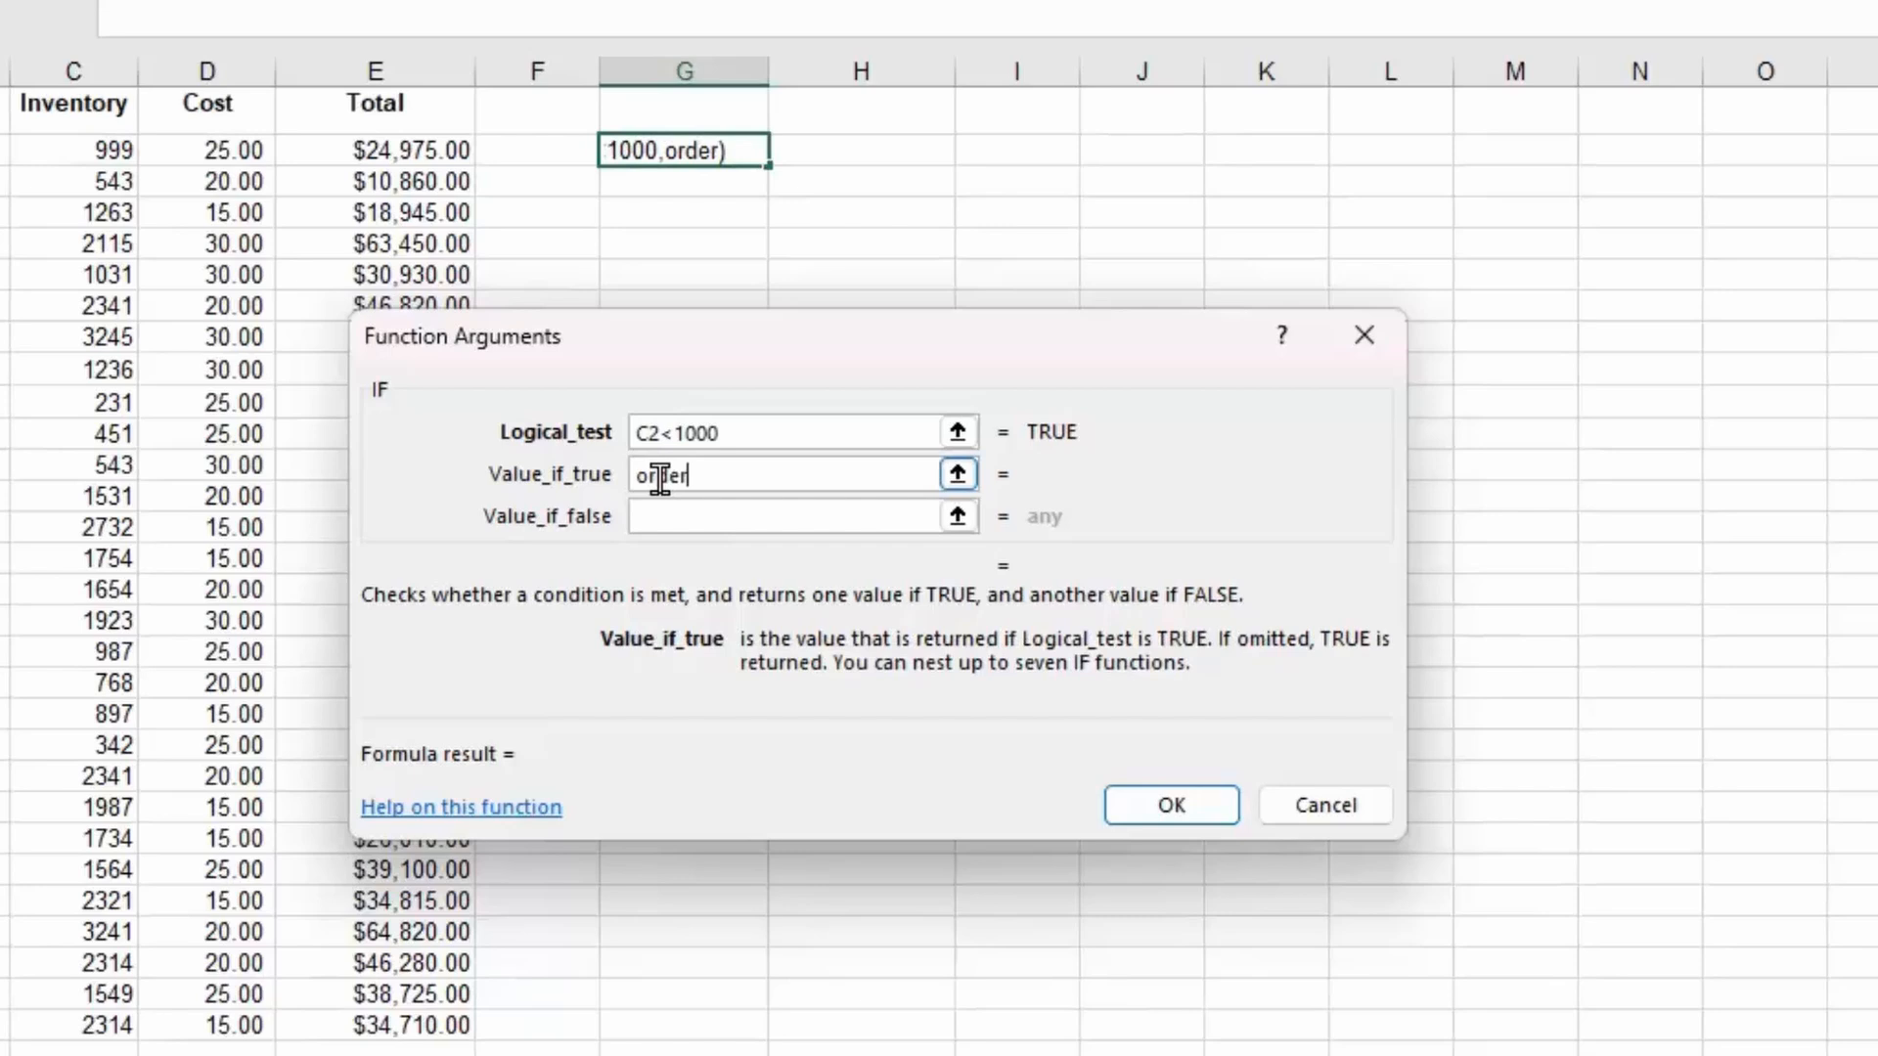
{"action": "left_click", "coordinate": [692, 518]}
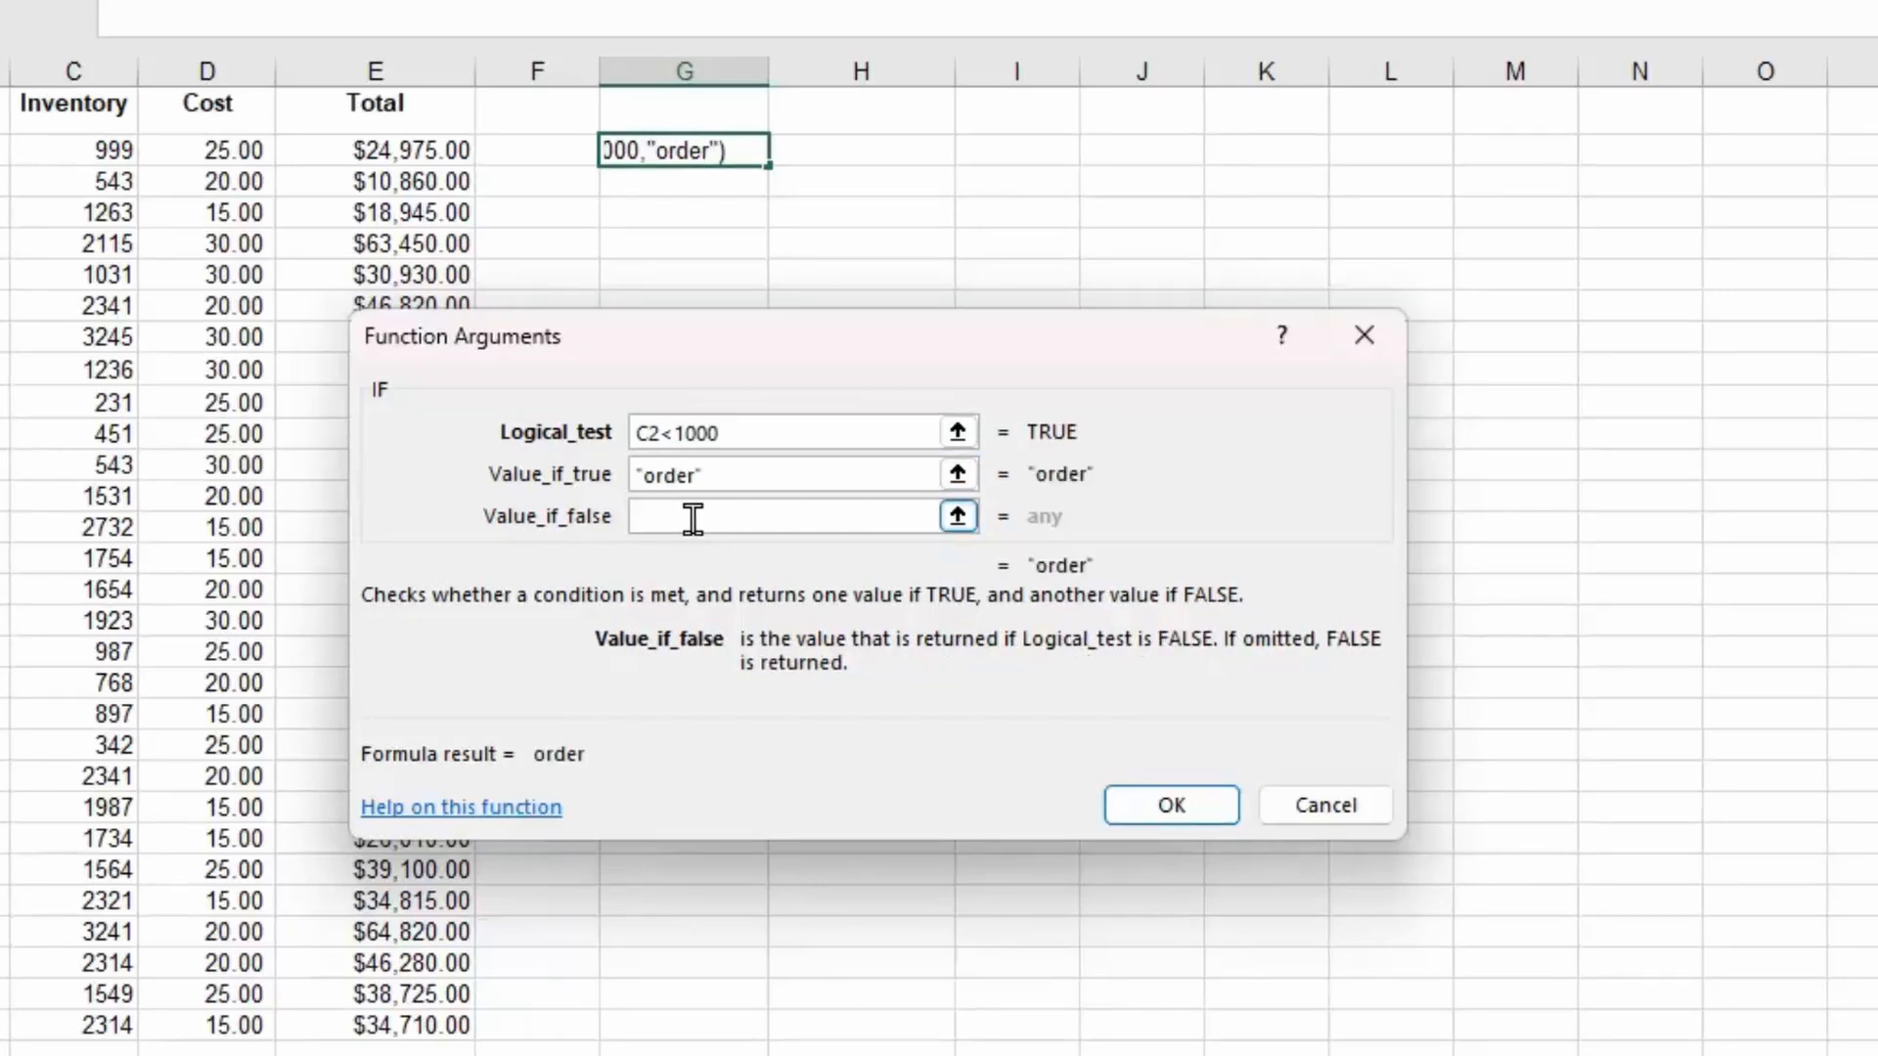
{"action": "type", "text": "\"\""}
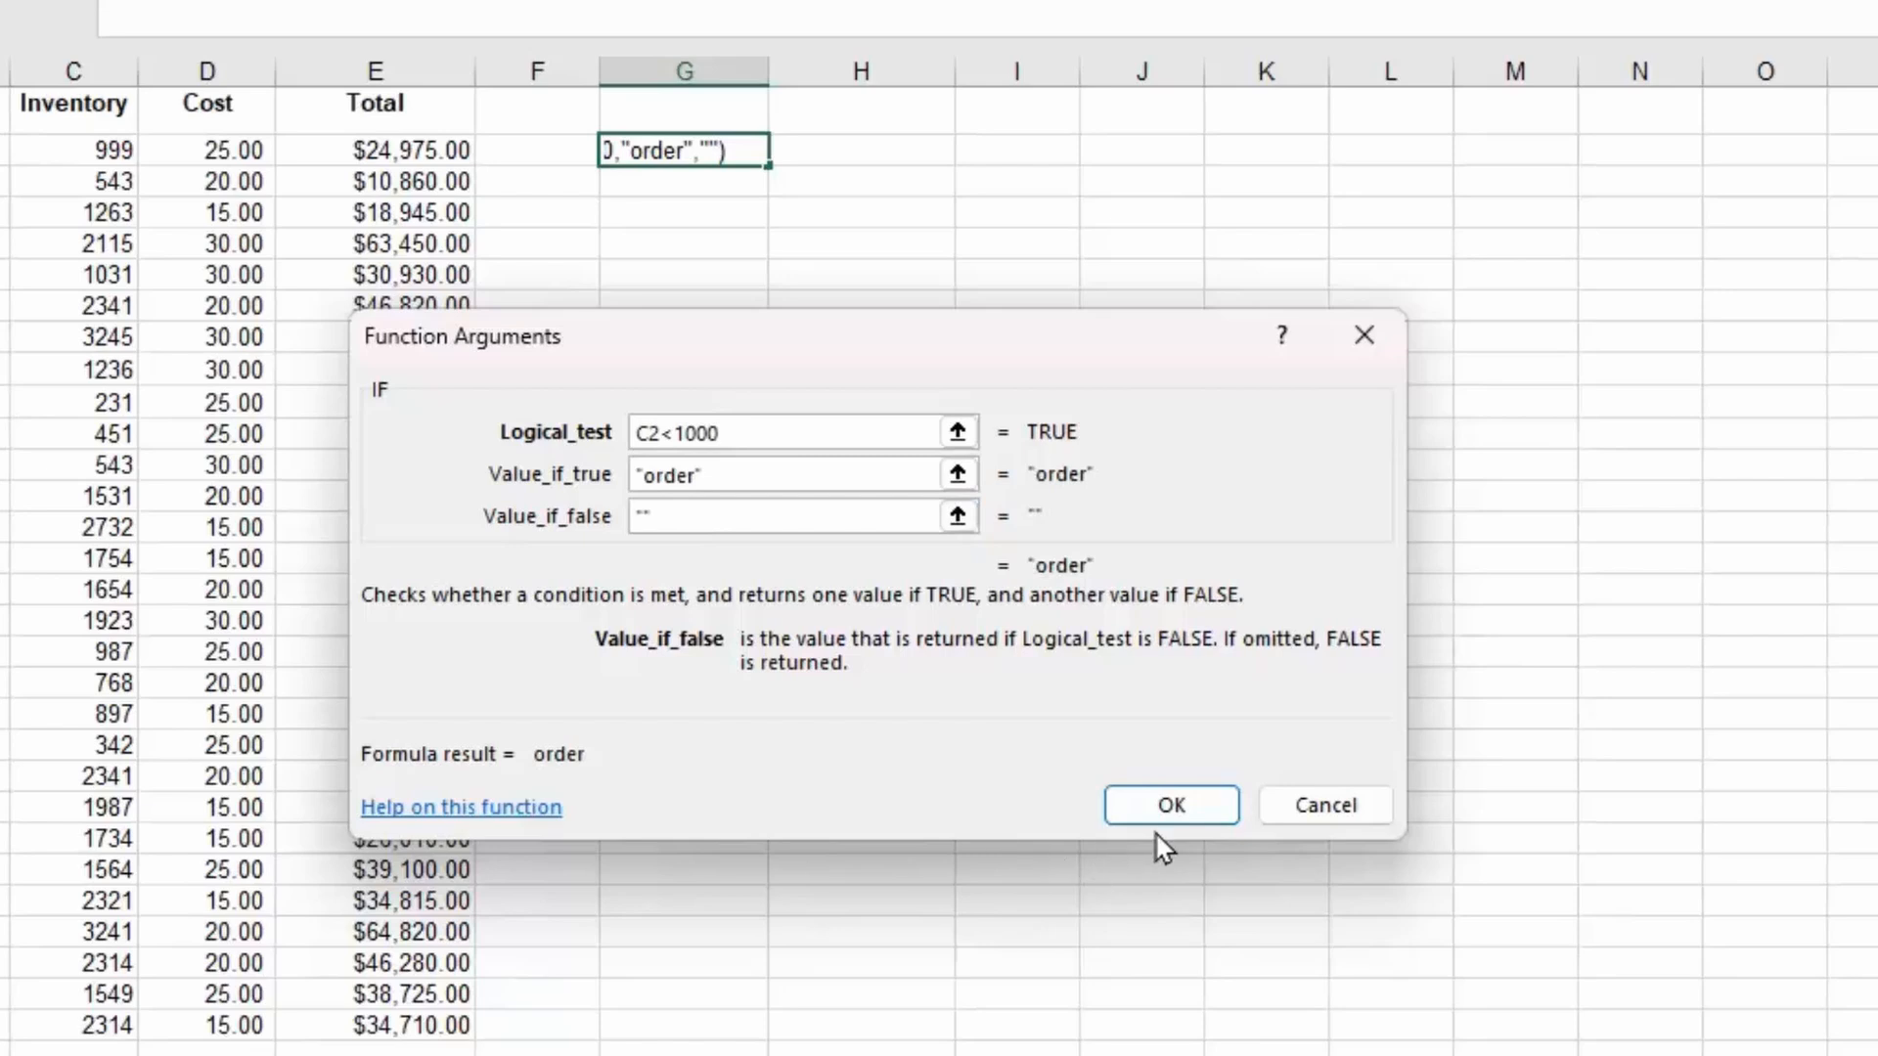
{"action": "left_click", "coordinate": [1169, 805]}
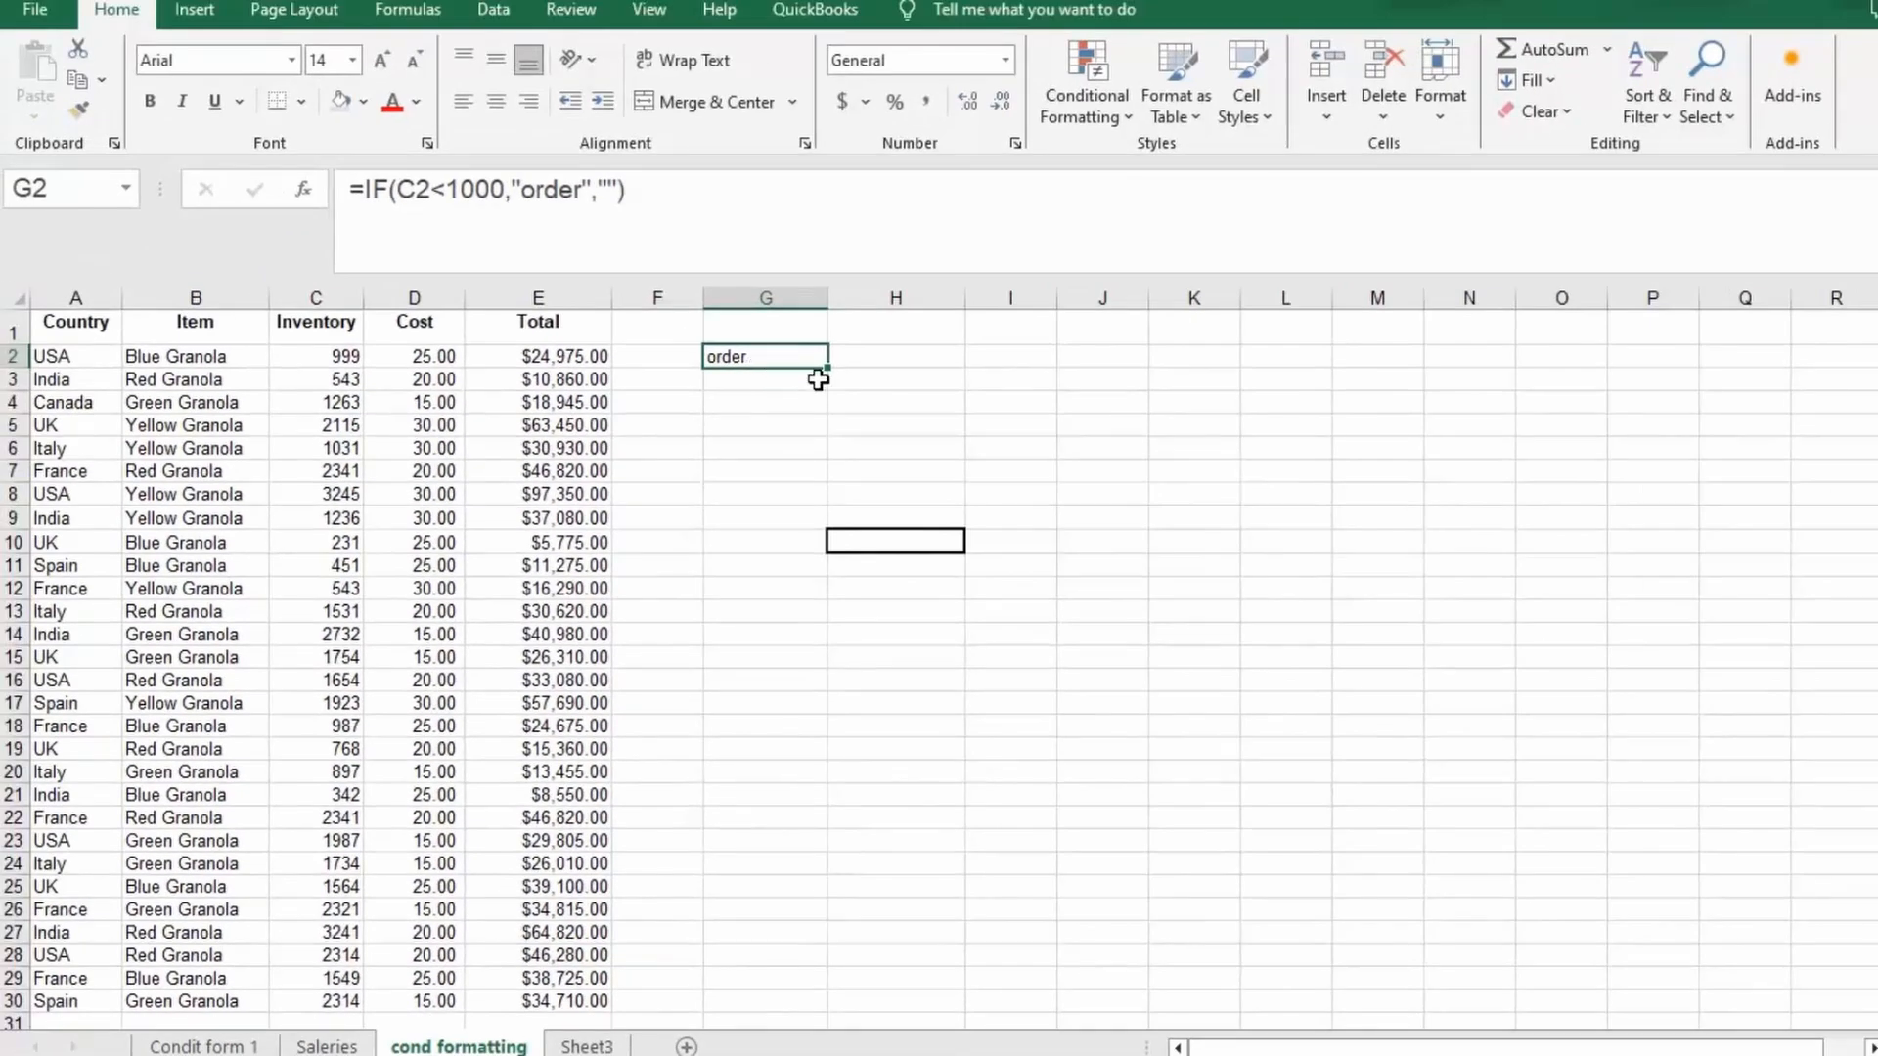
Fill the IF formula from G2 down to G30.
{"action": "left_click_drag", "start_coordinate": [826, 370], "coordinate": [772, 1013]}
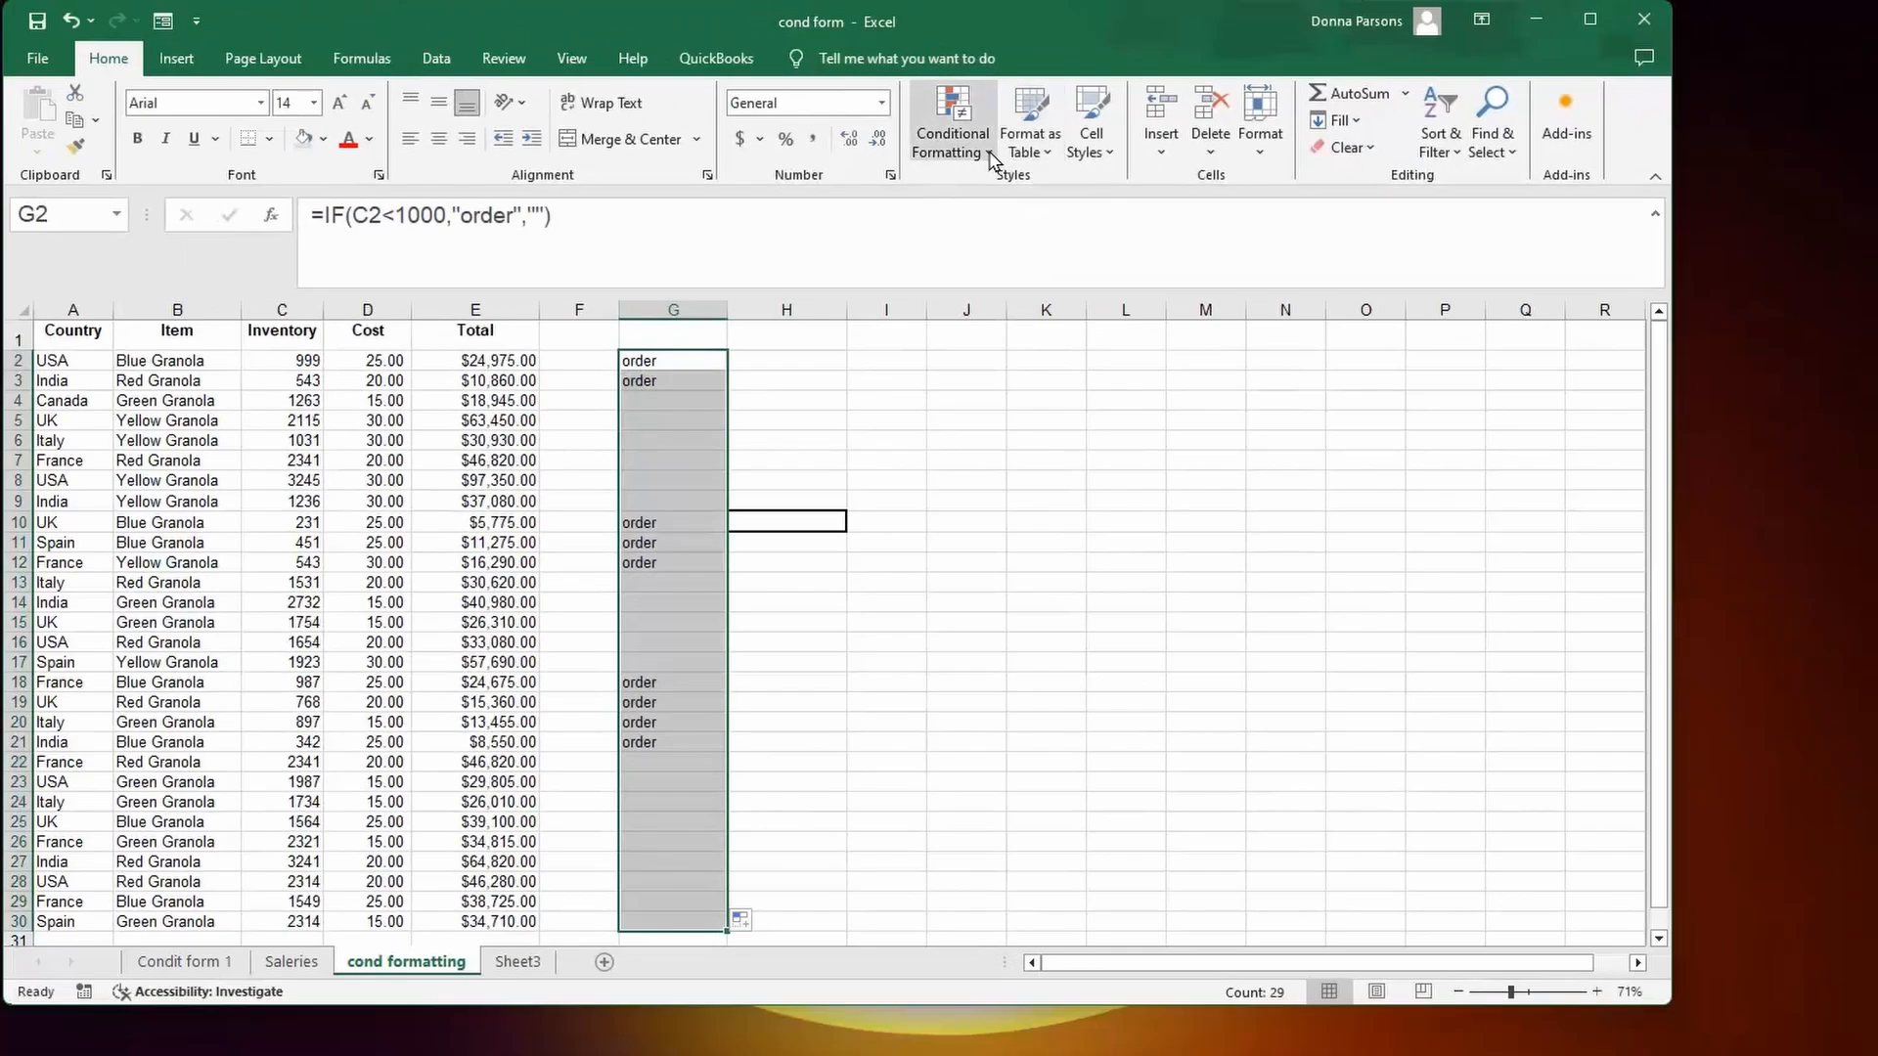
{"action": "left_click", "coordinate": [990, 156]}
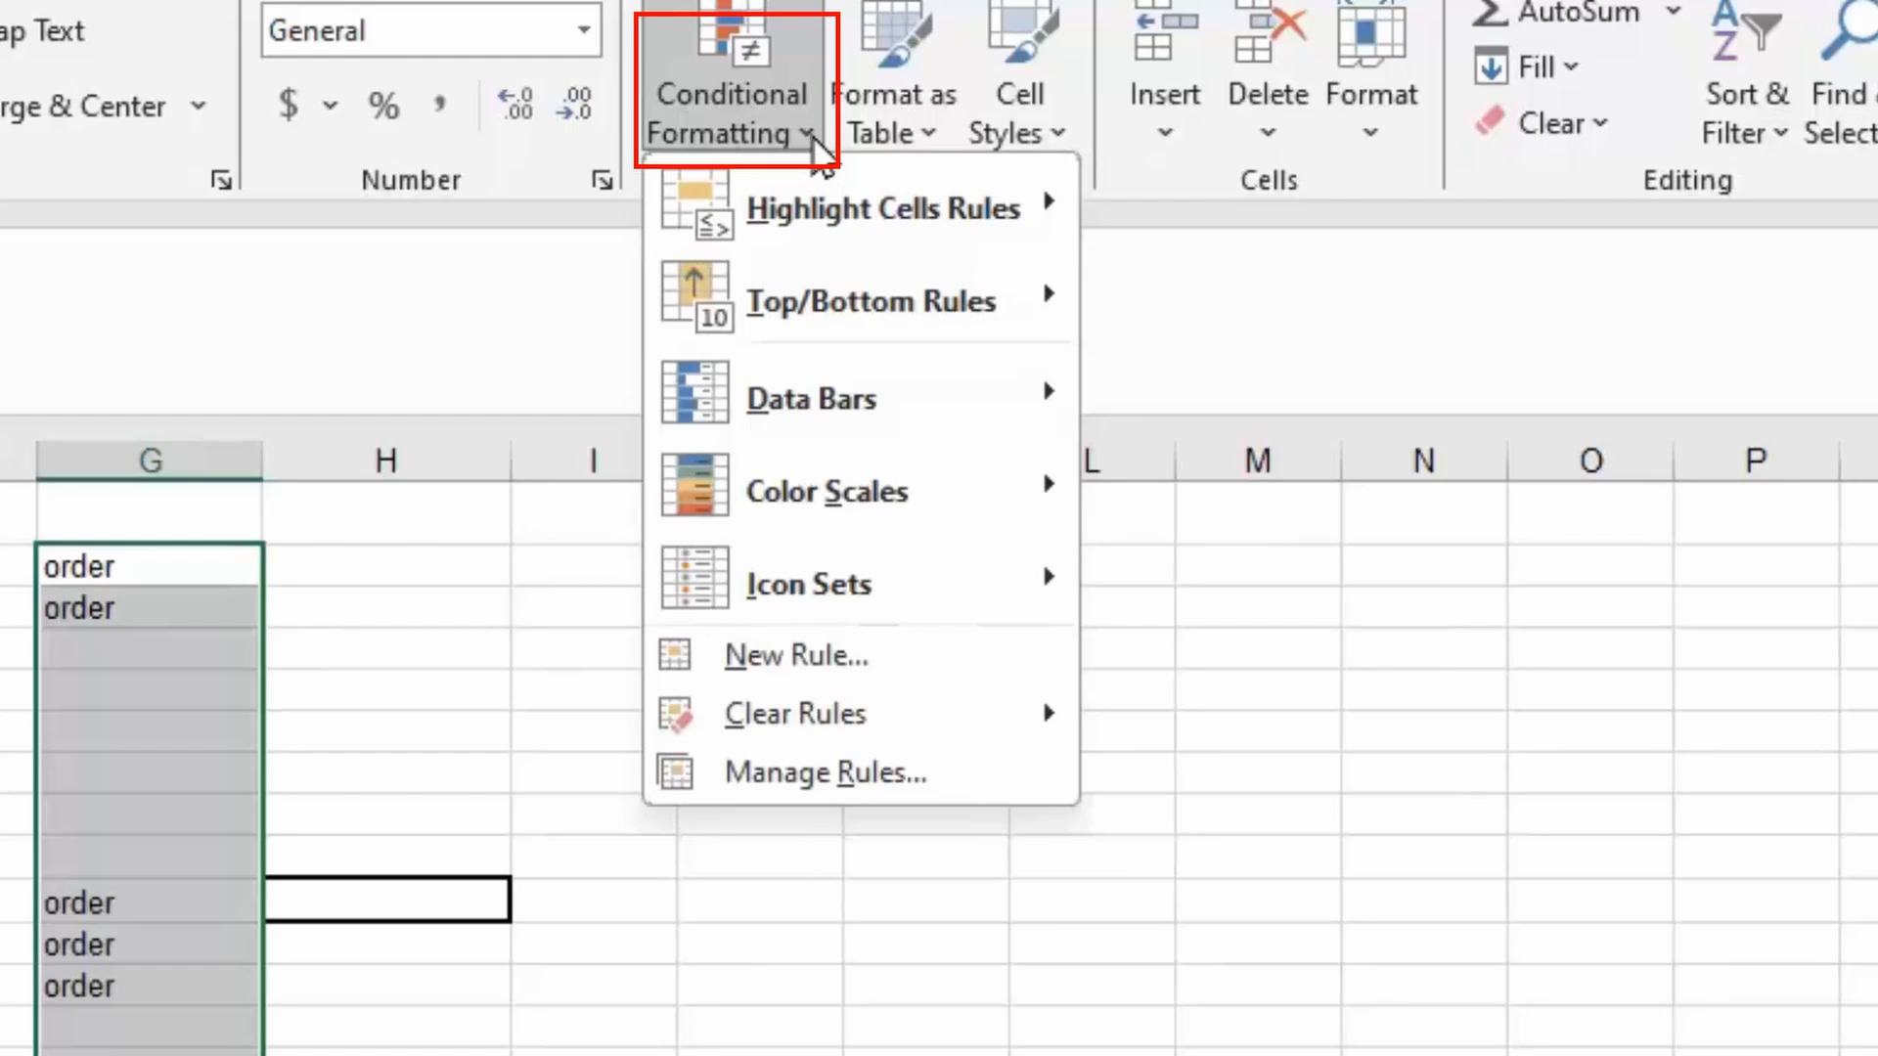
Add a Text That Contains "order" rule with Light Red Fill and Dark Red Text to column G.
{"action": "mouse_move", "coordinate": [809, 223]}
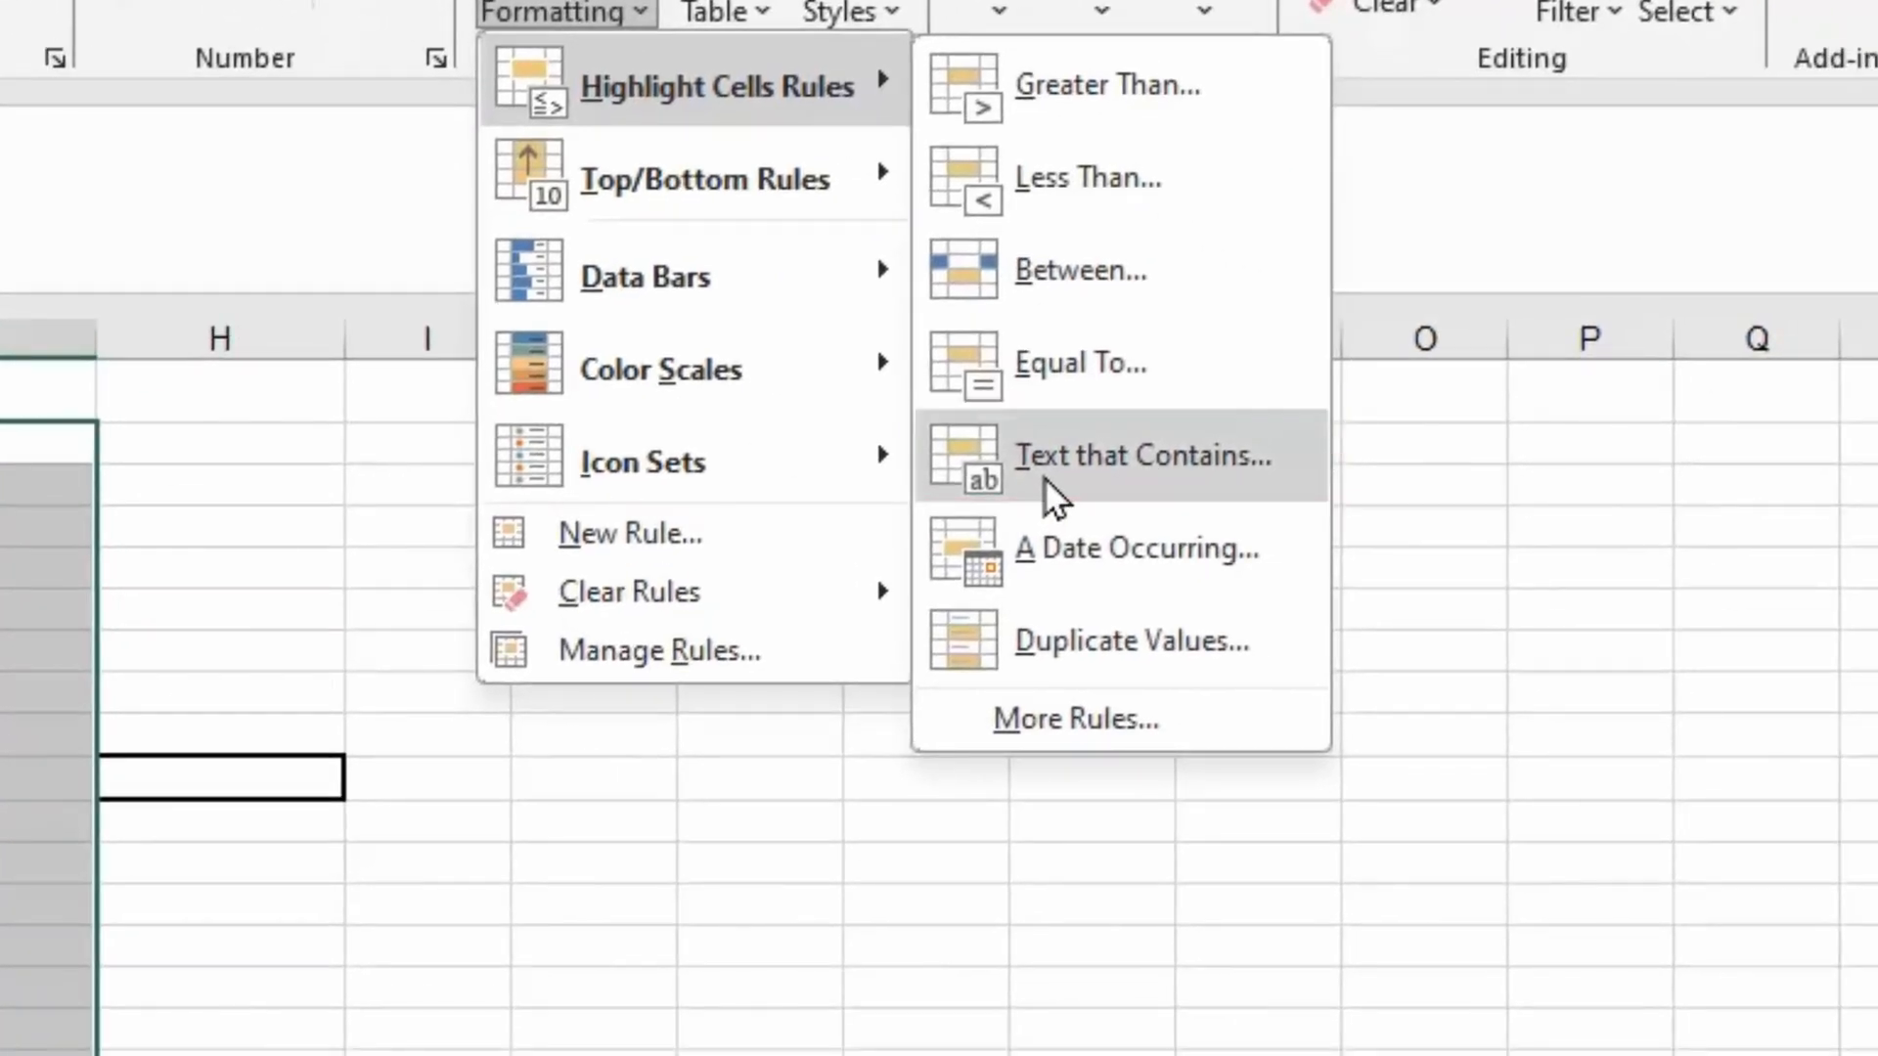
{"action": "left_click", "coordinate": [1052, 499]}
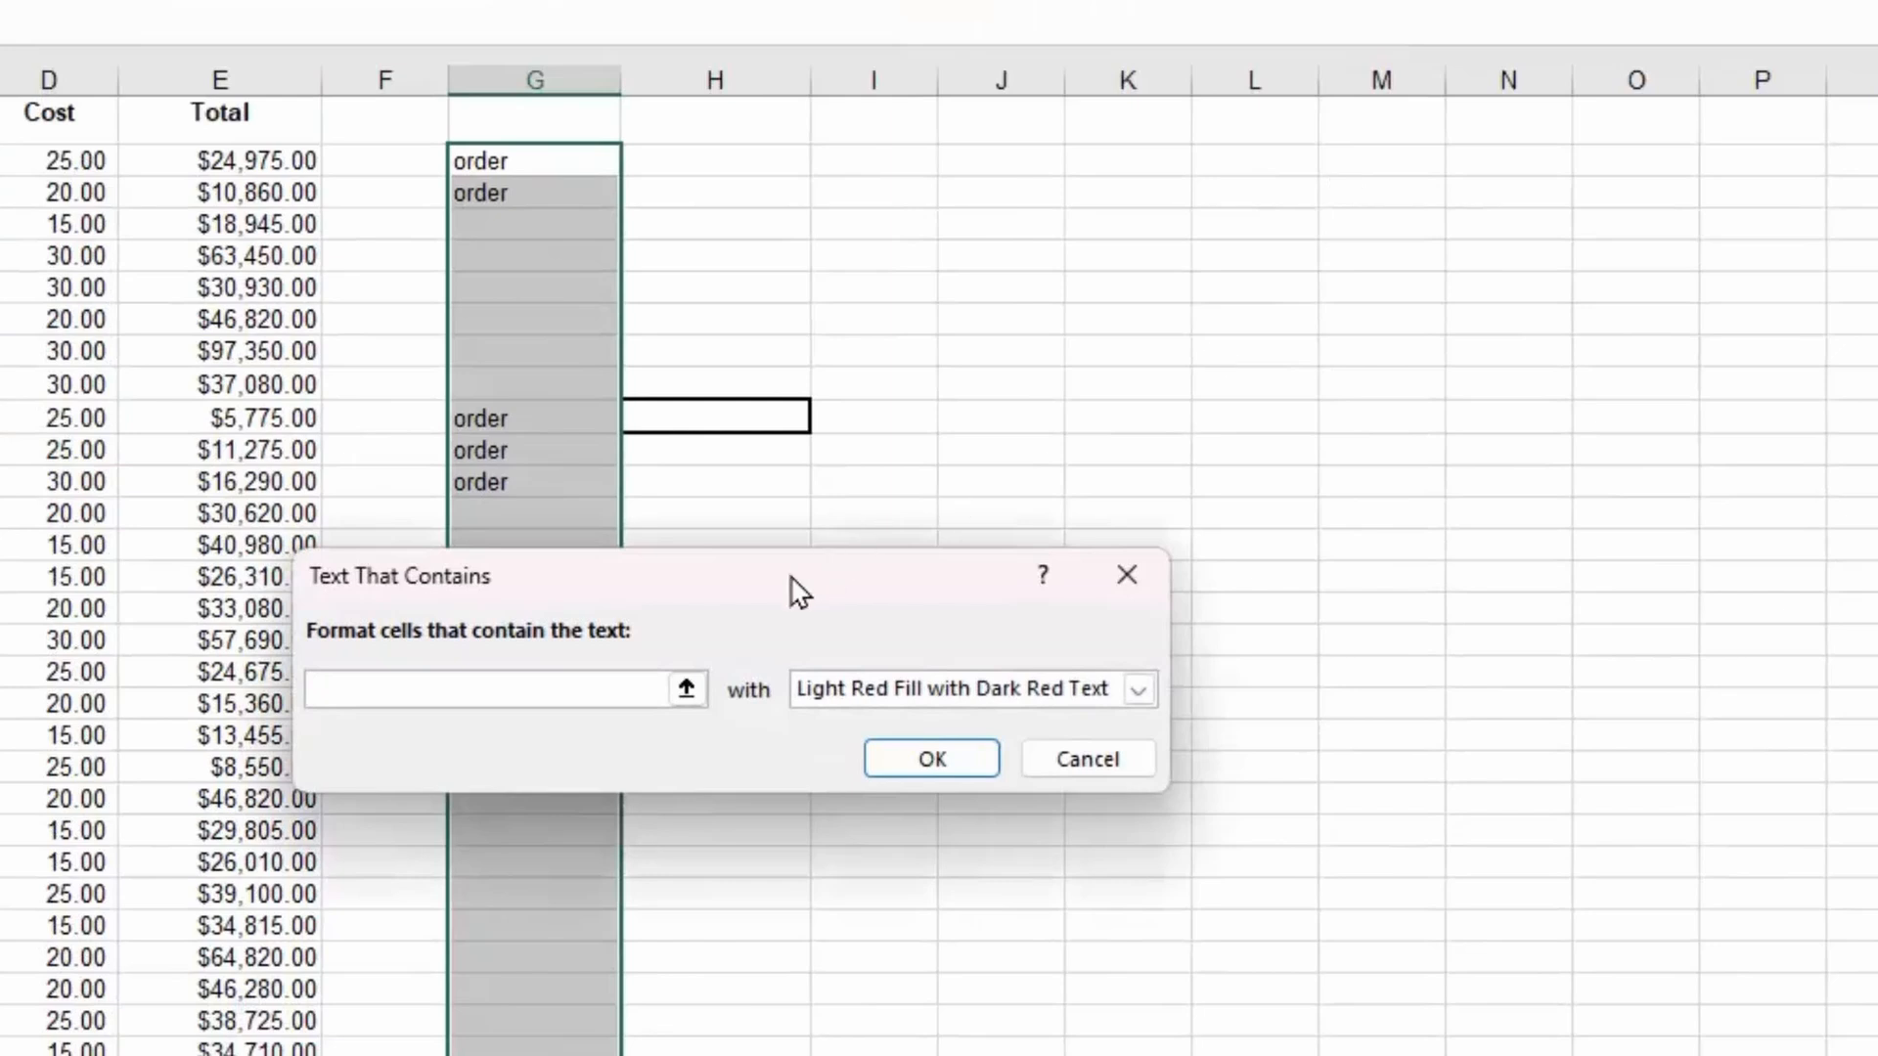
{"action": "left_click_drag", "start_coordinate": [793, 592], "coordinate": [914, 574]}
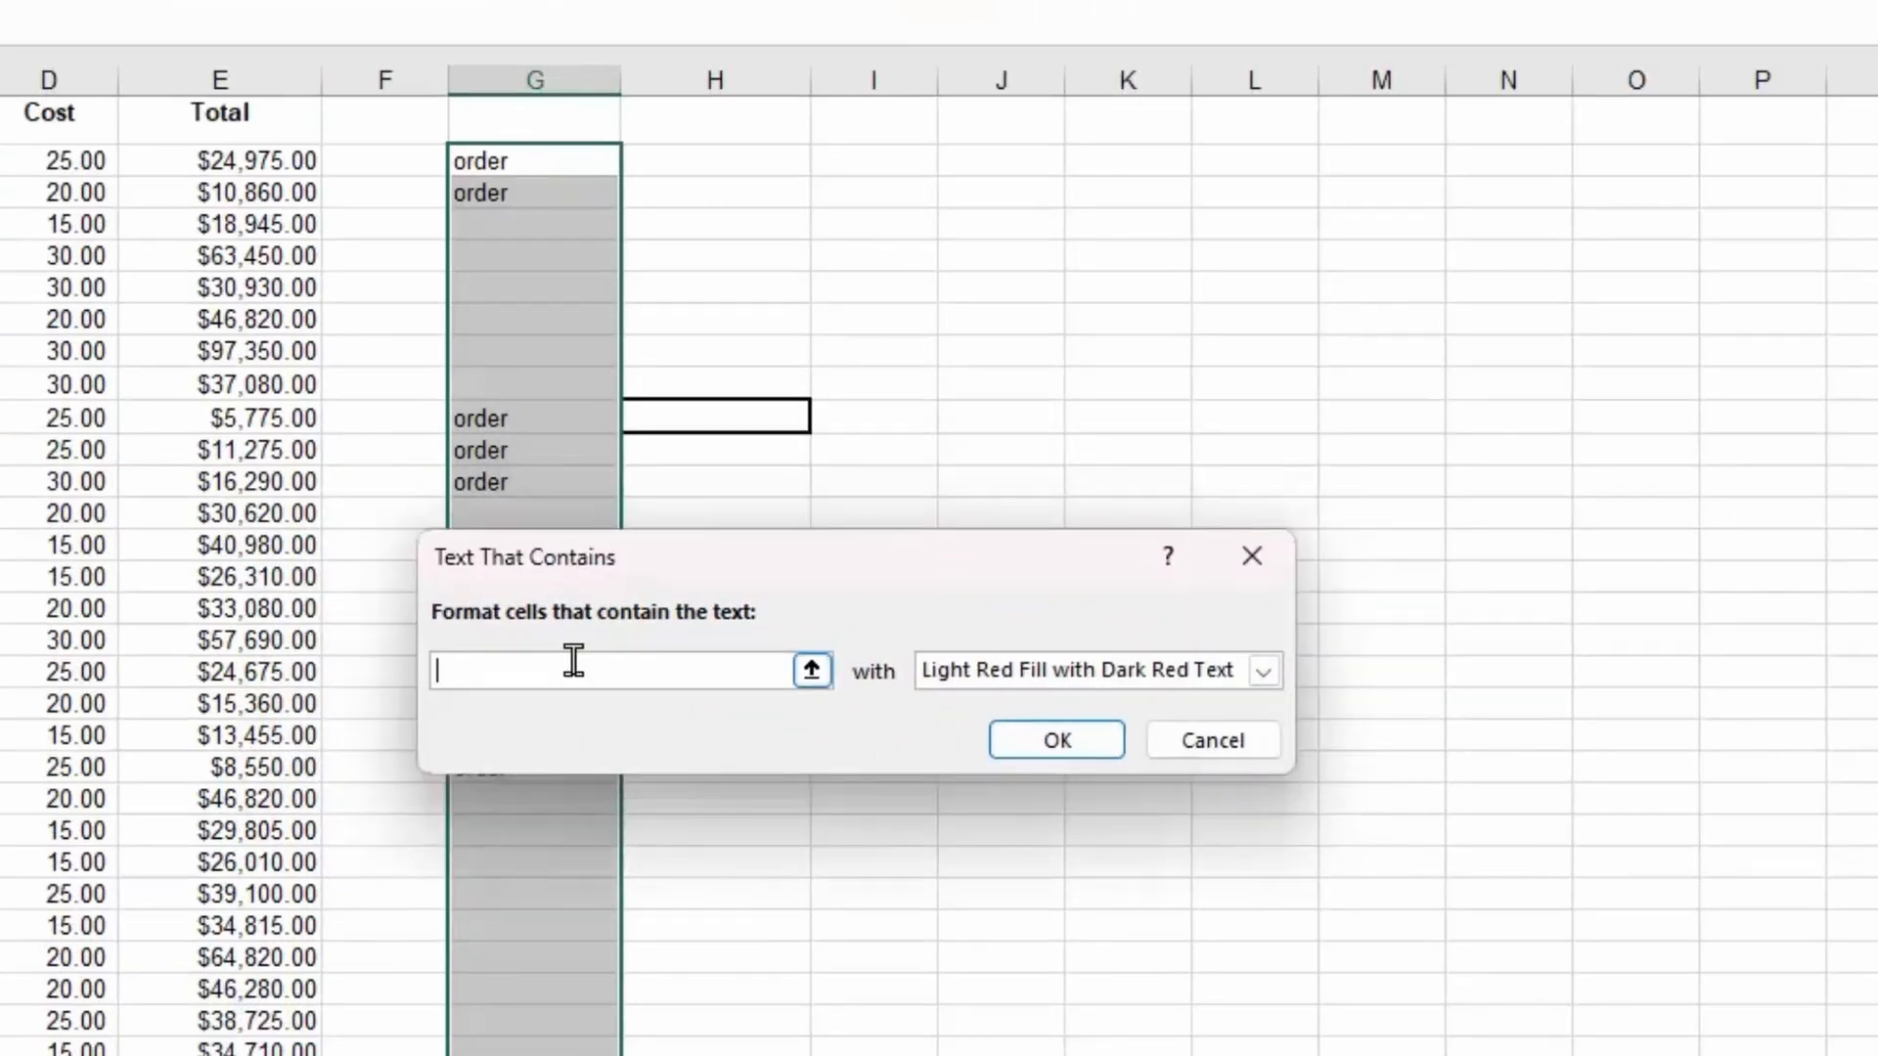
{"action": "type", "text": "order"}
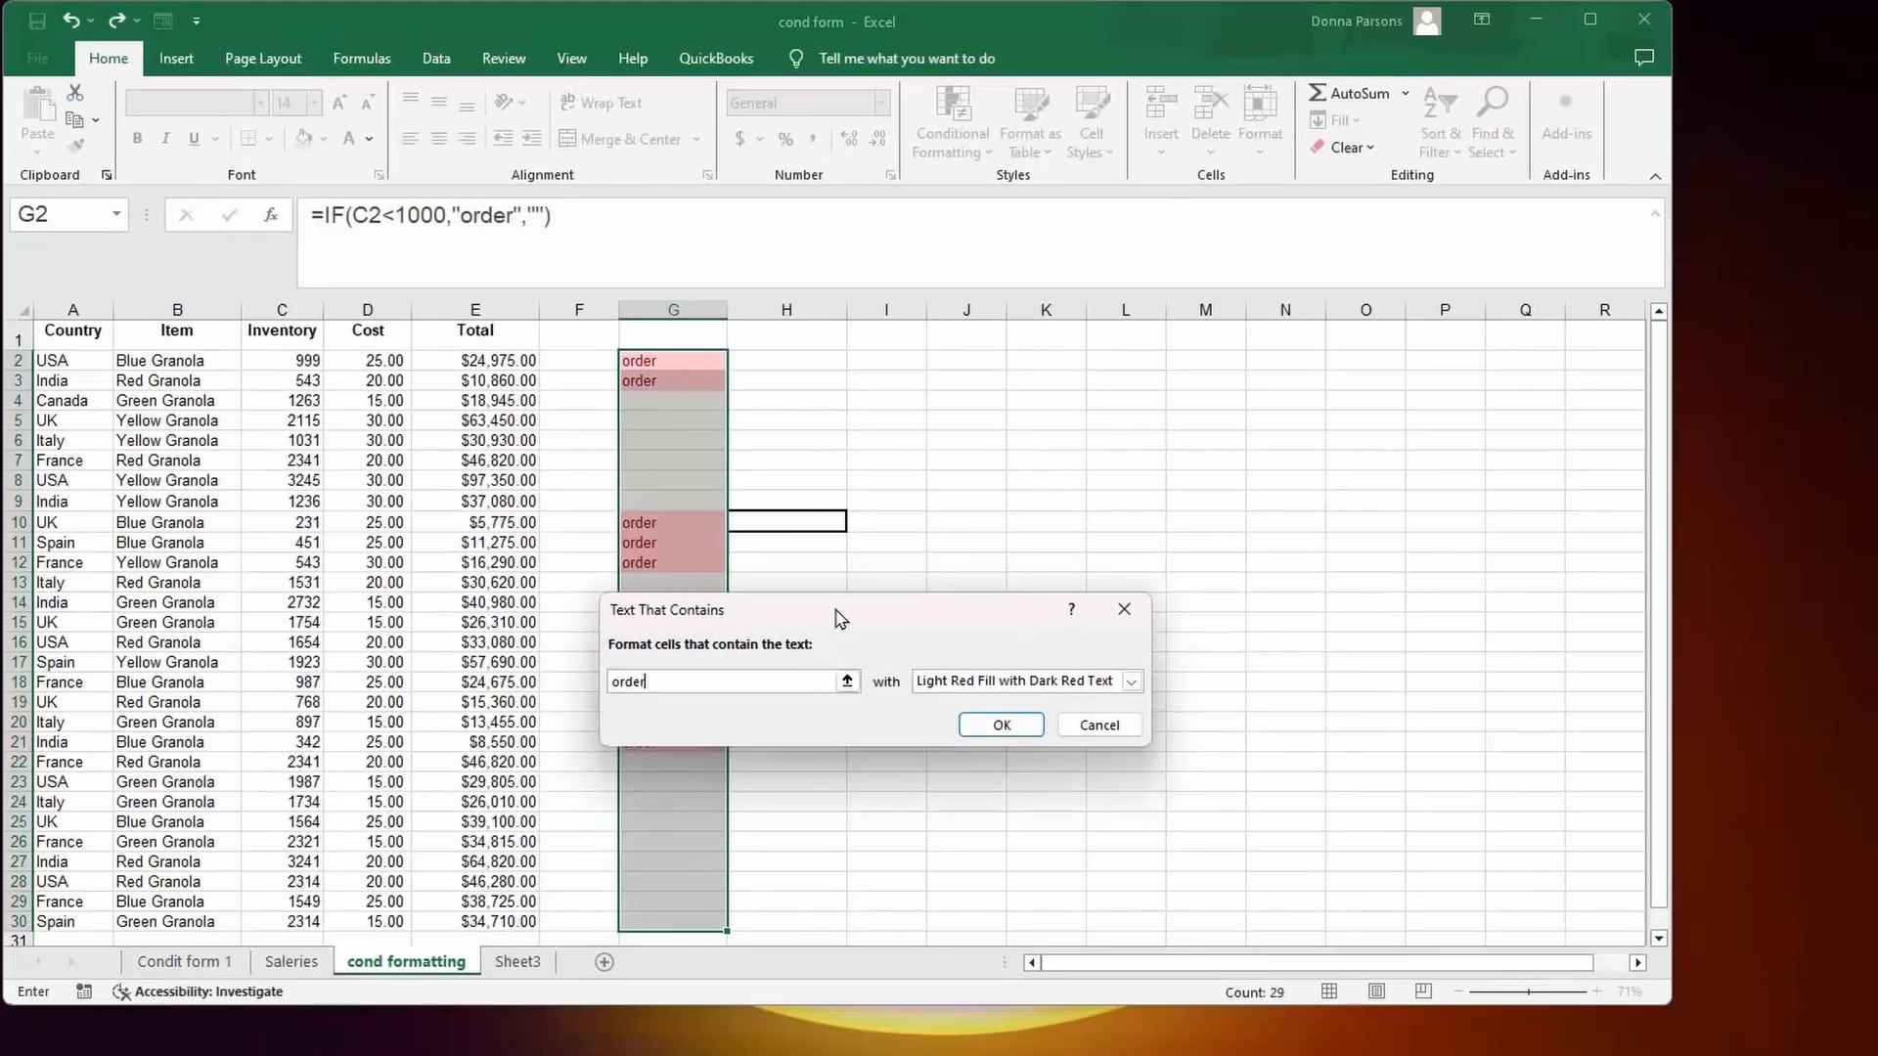
{"action": "left_click_drag", "start_coordinate": [835, 611], "coordinate": [976, 569]}
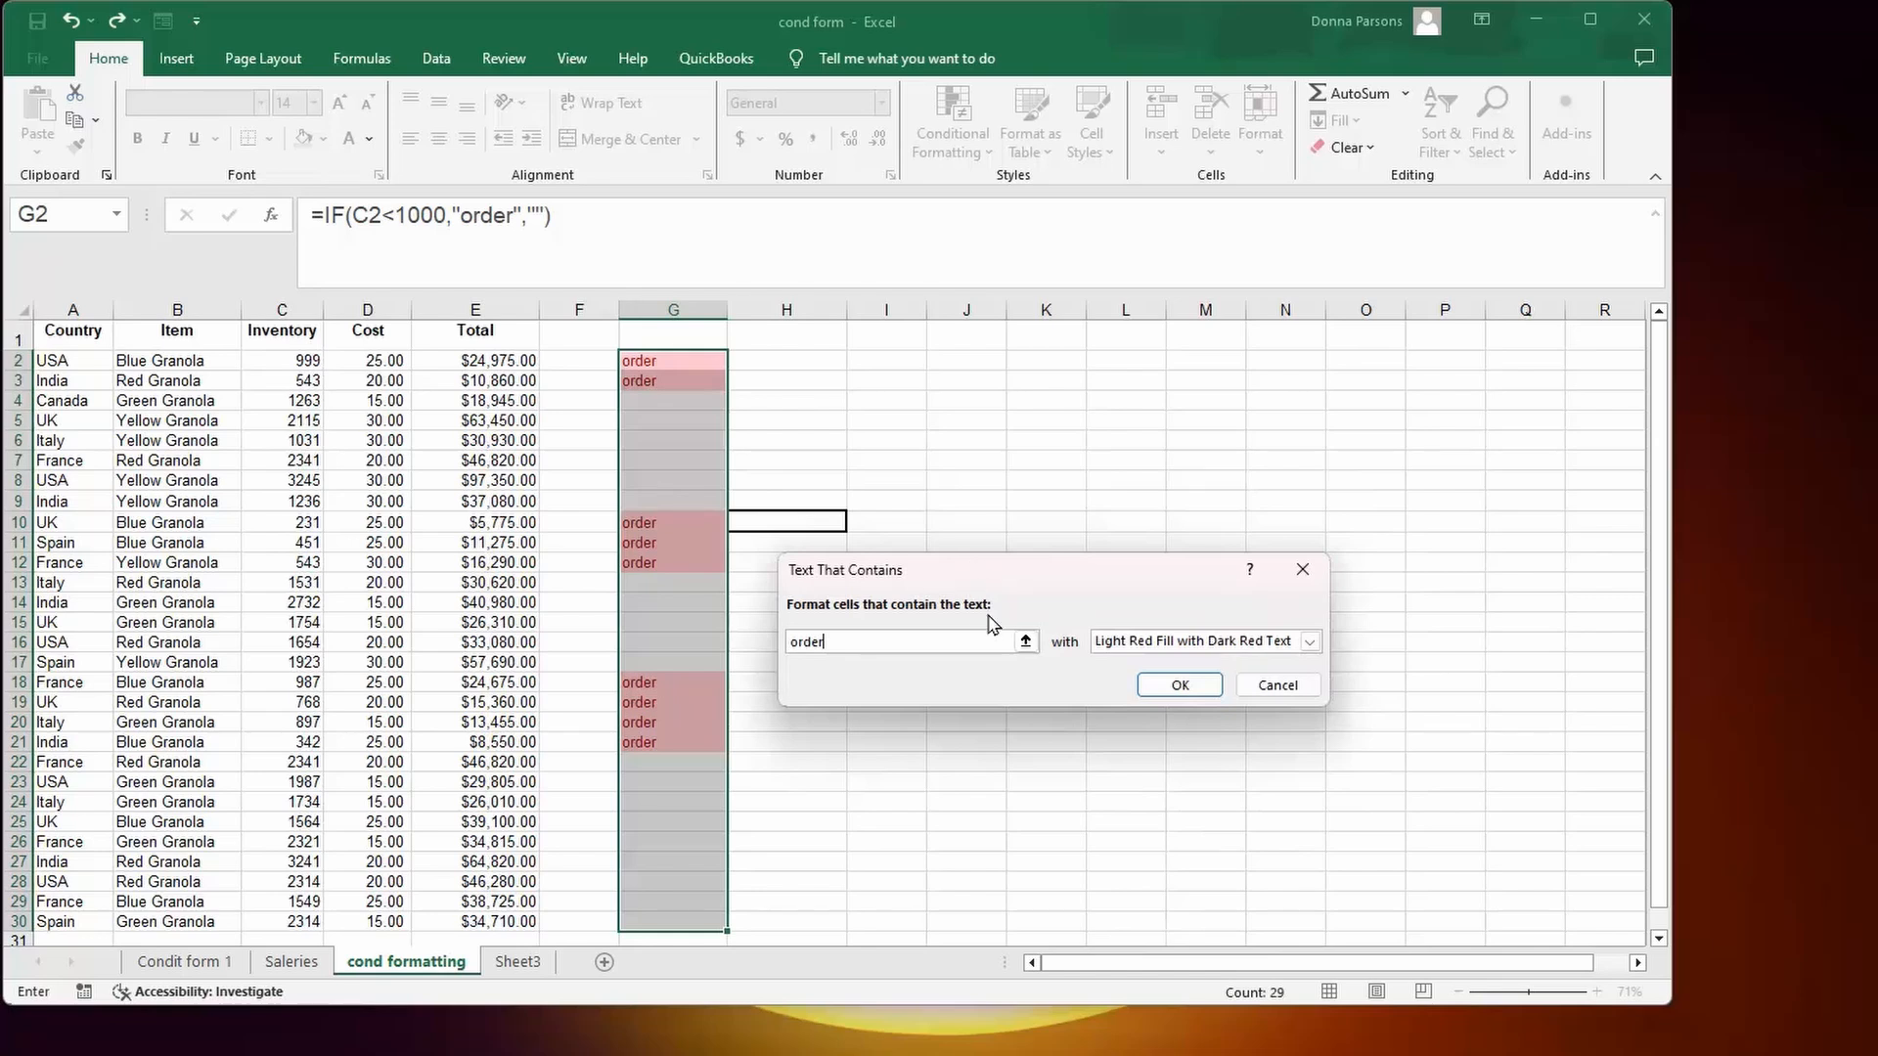
{"action": "left_click", "coordinate": [1179, 684]}
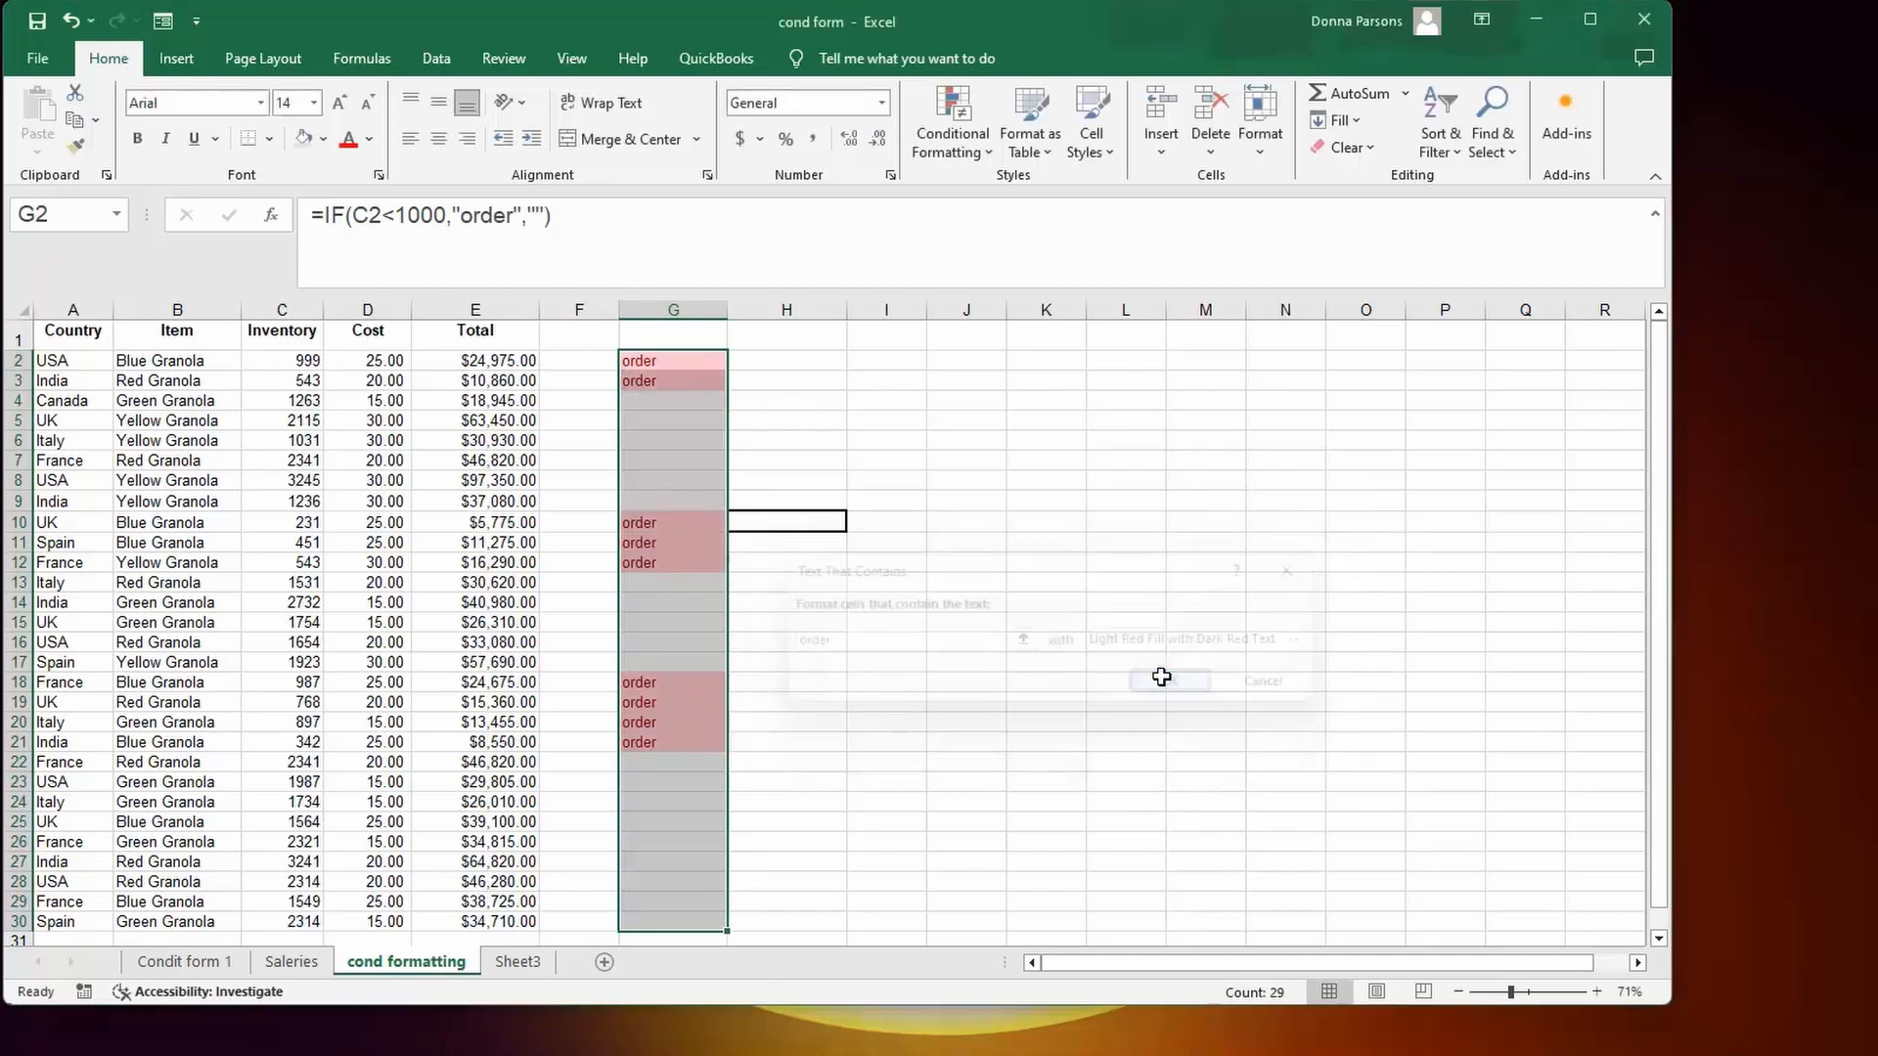
{"action": "left_click", "coordinate": [1013, 685]}
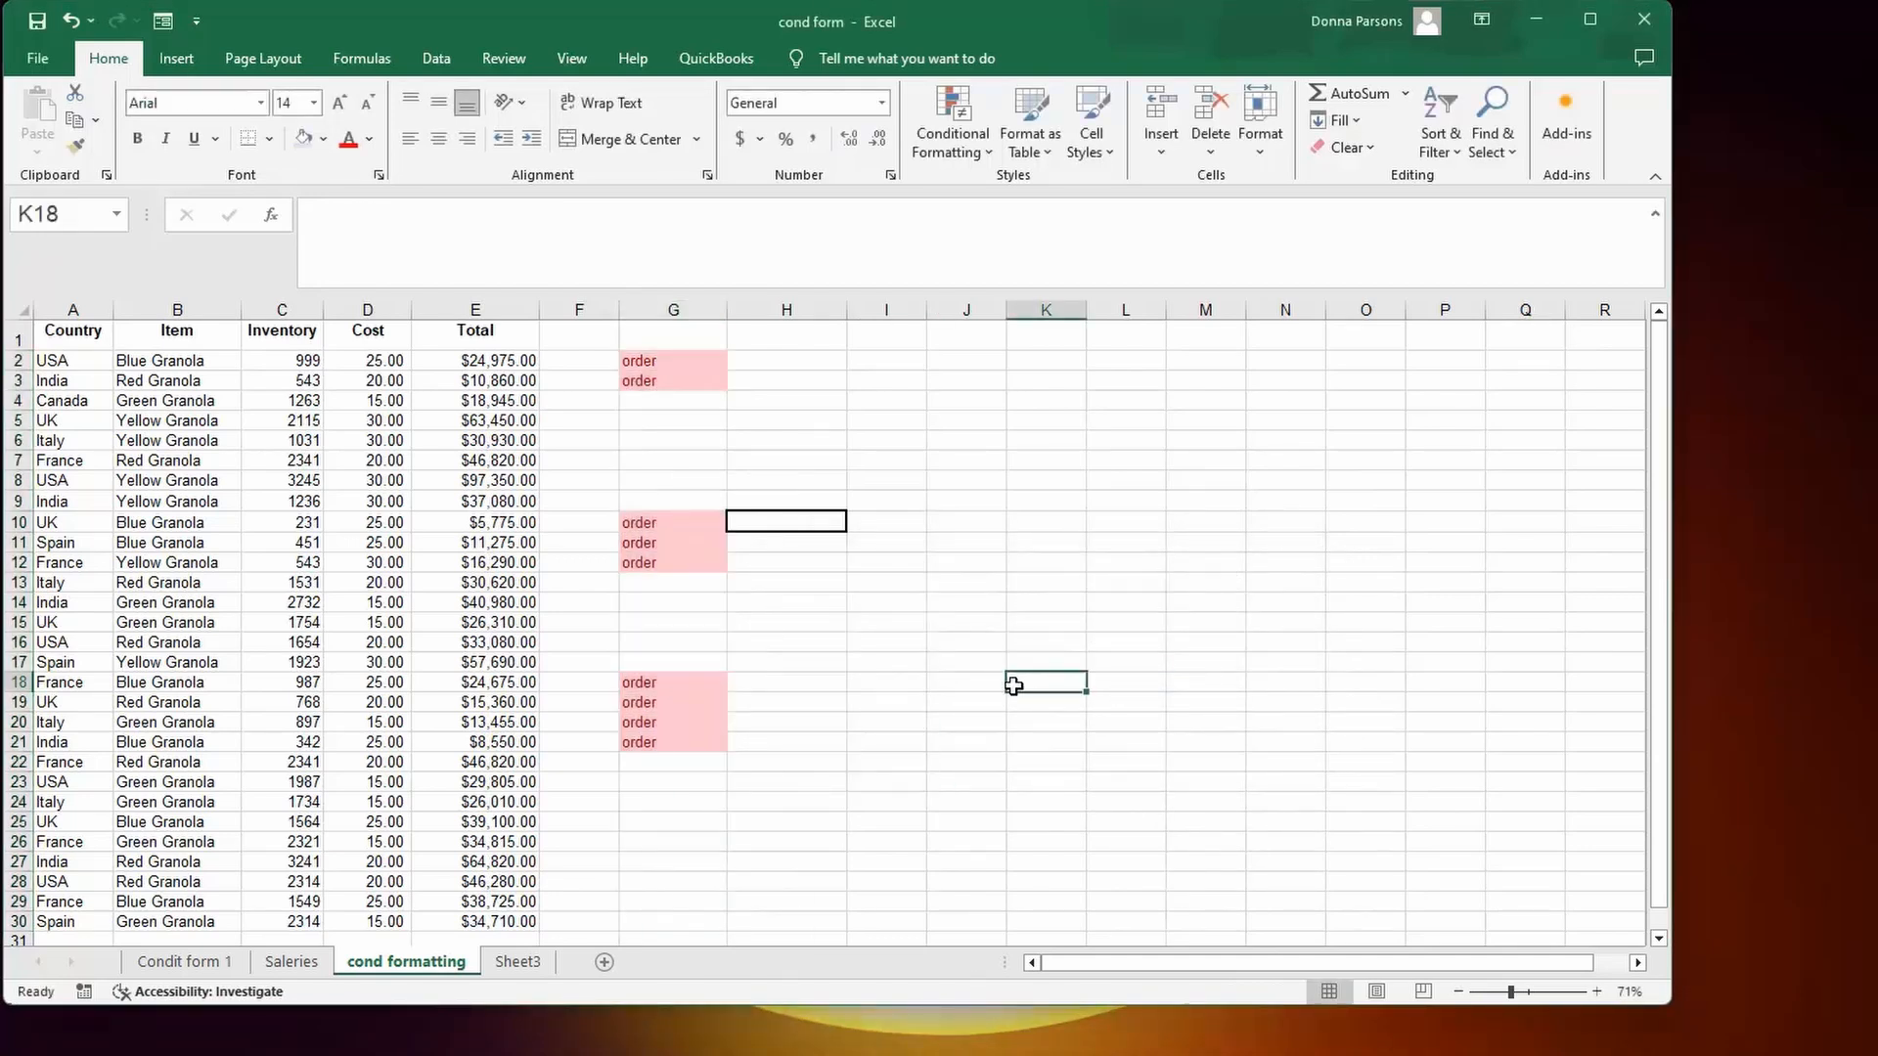
Select the Salary values in column F of the Saleries sheet.
{"action": "scroll", "coordinate": [1013, 685], "scroll_direction": "down", "scroll_amount": 2}
{"action": "scroll", "coordinate": [1012, 685], "scroll_direction": "up", "scroll_amount": 2}
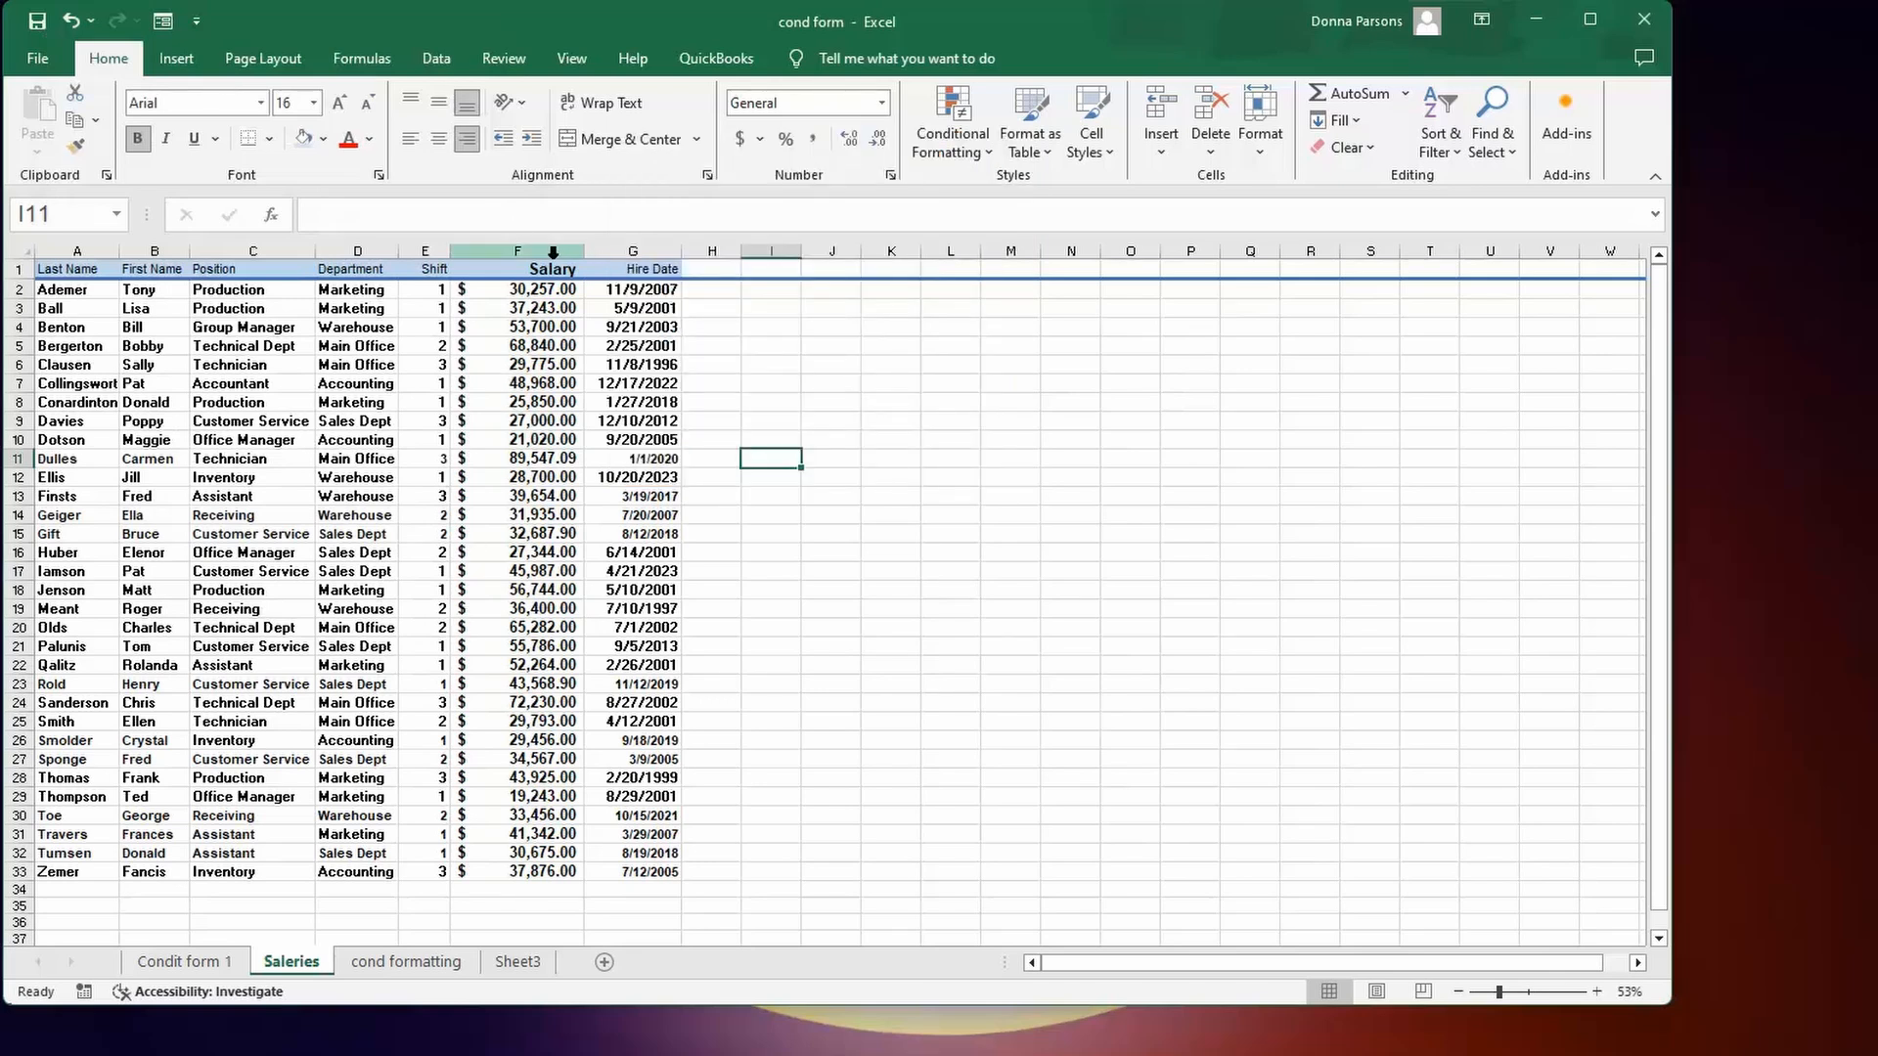
{"action": "left_click_drag", "start_coordinate": [546, 270], "coordinate": [567, 875]}
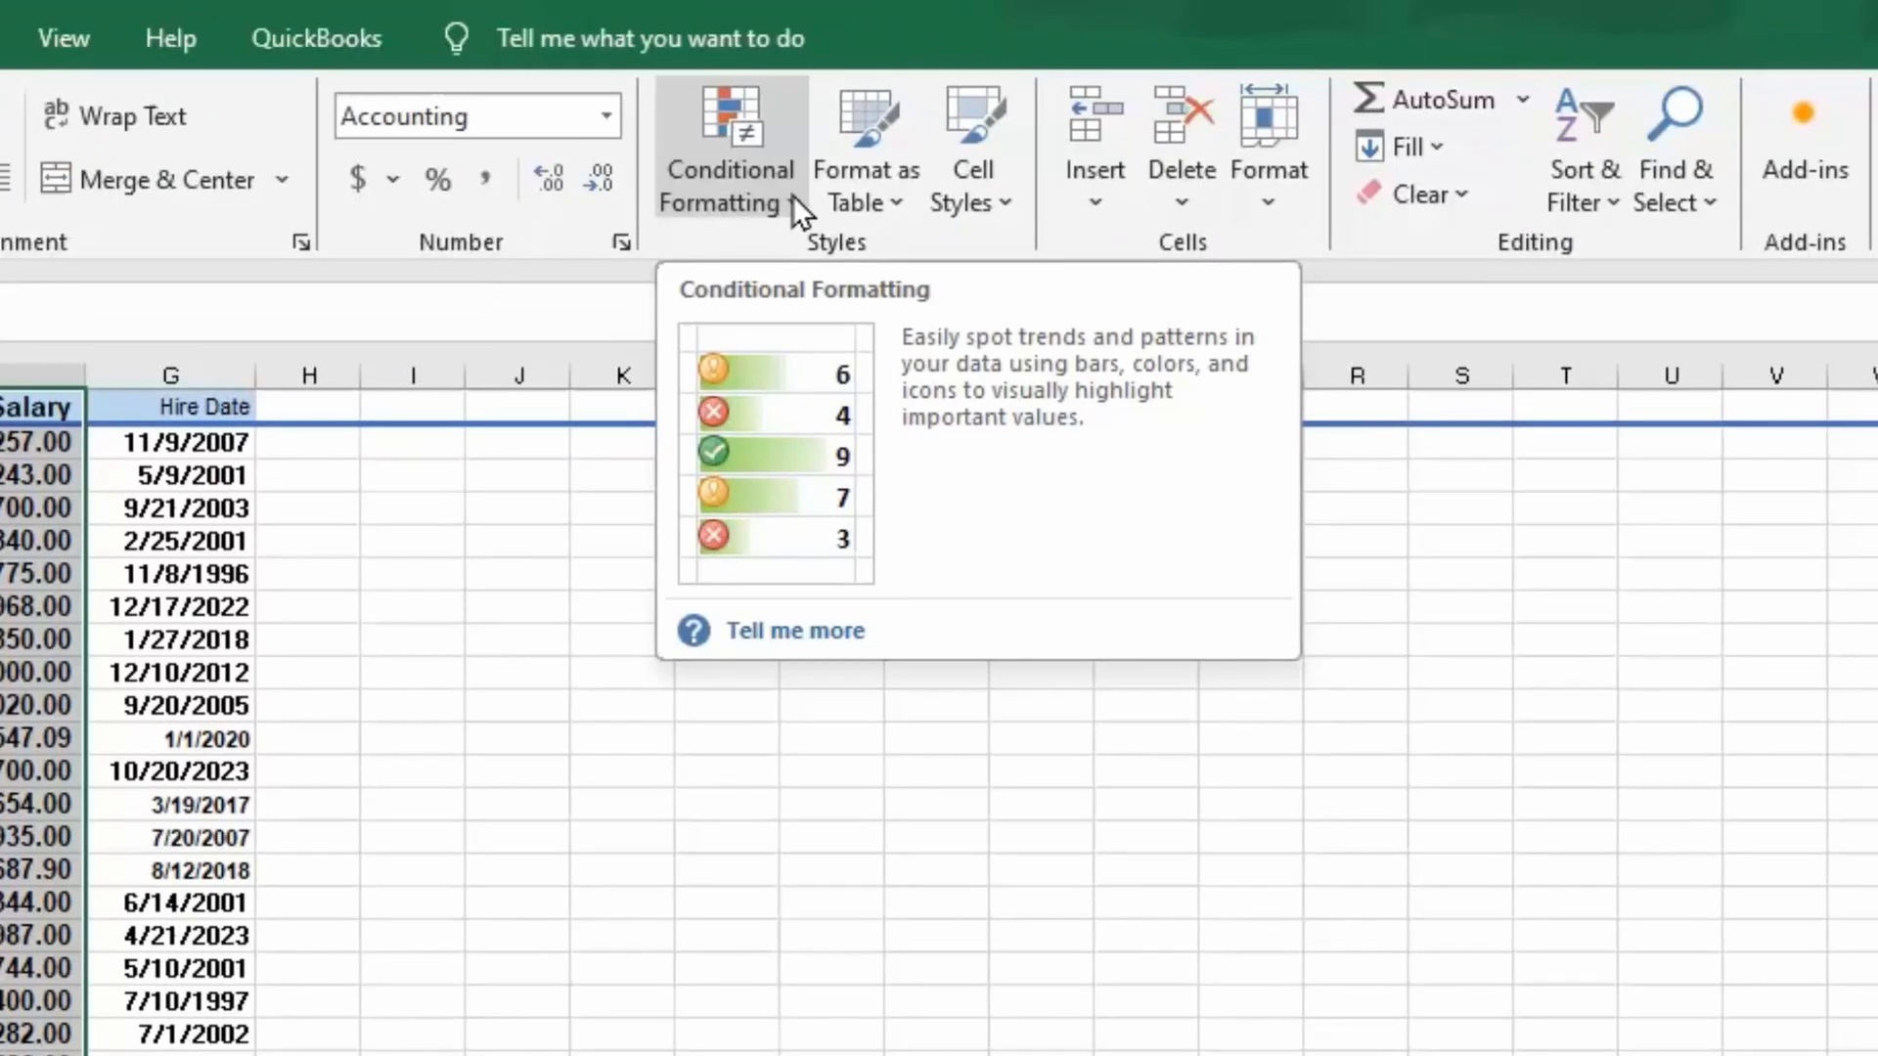
{"action": "left_click", "coordinate": [796, 204]}
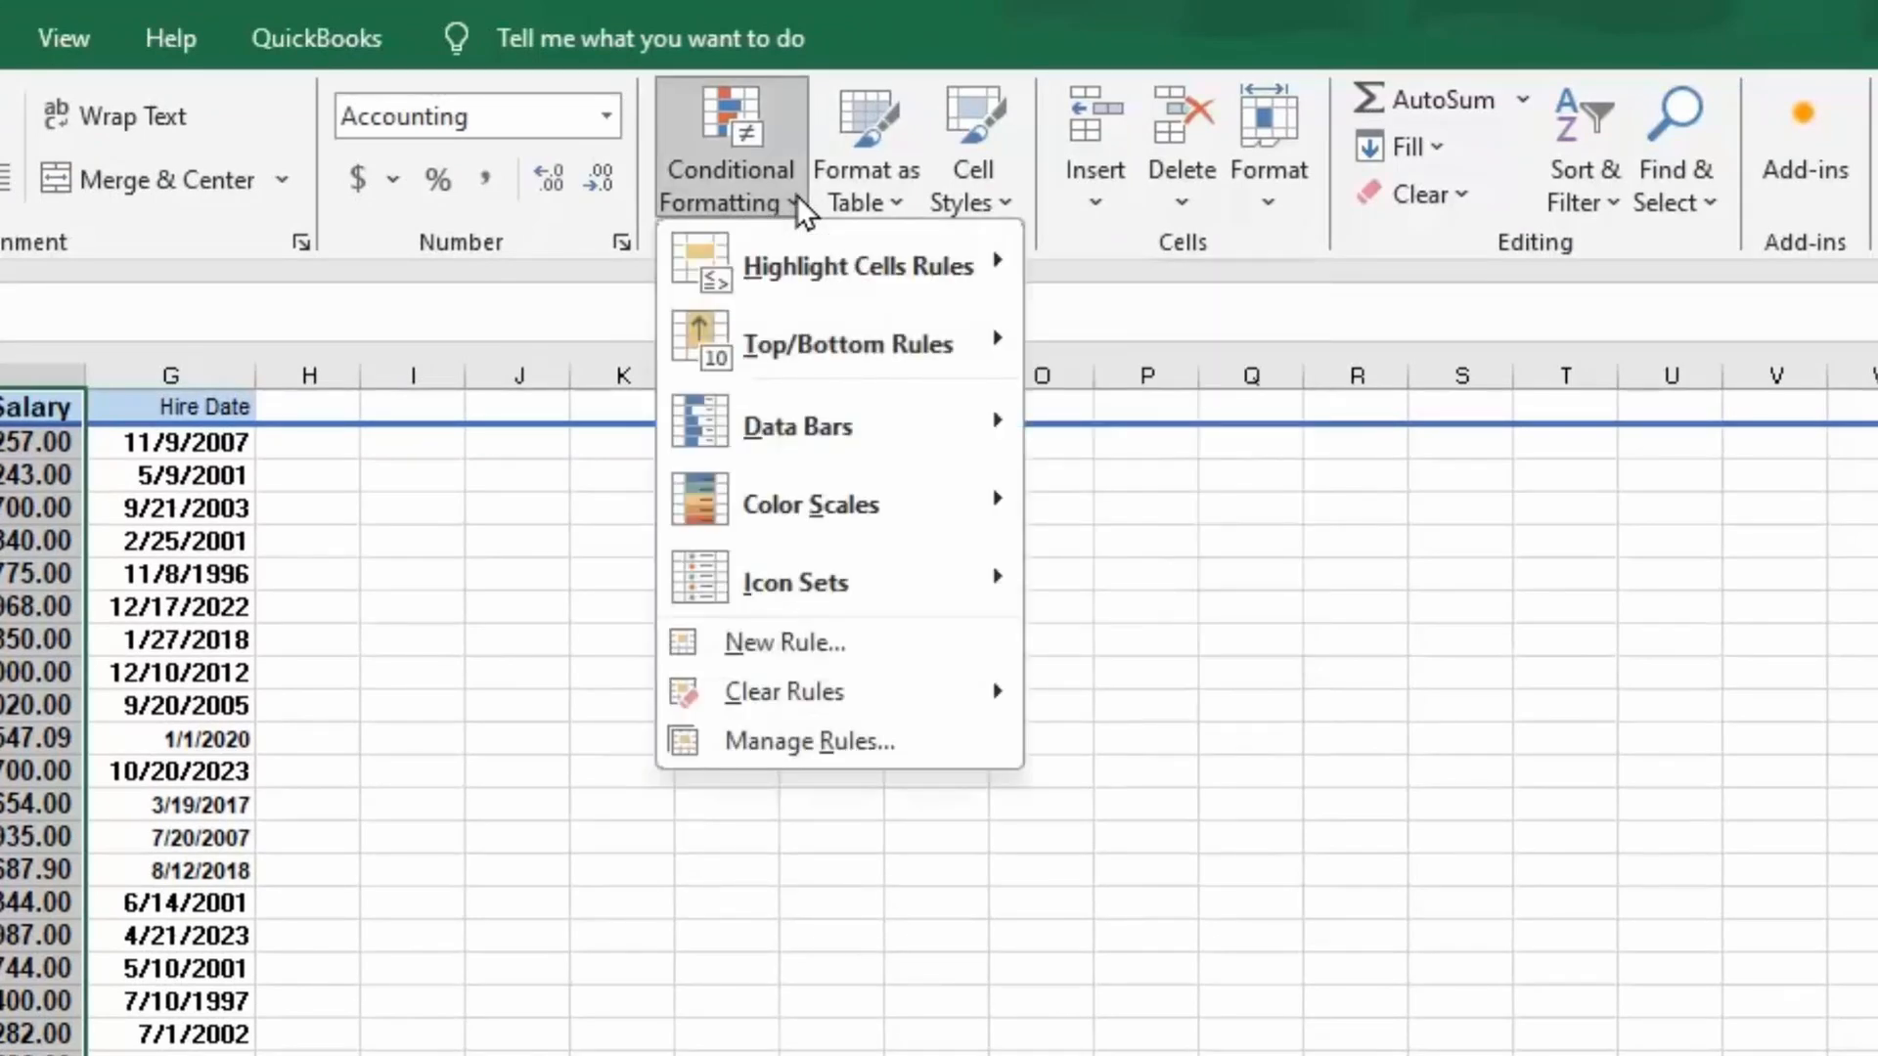
{"action": "mouse_move", "coordinate": [796, 260]}
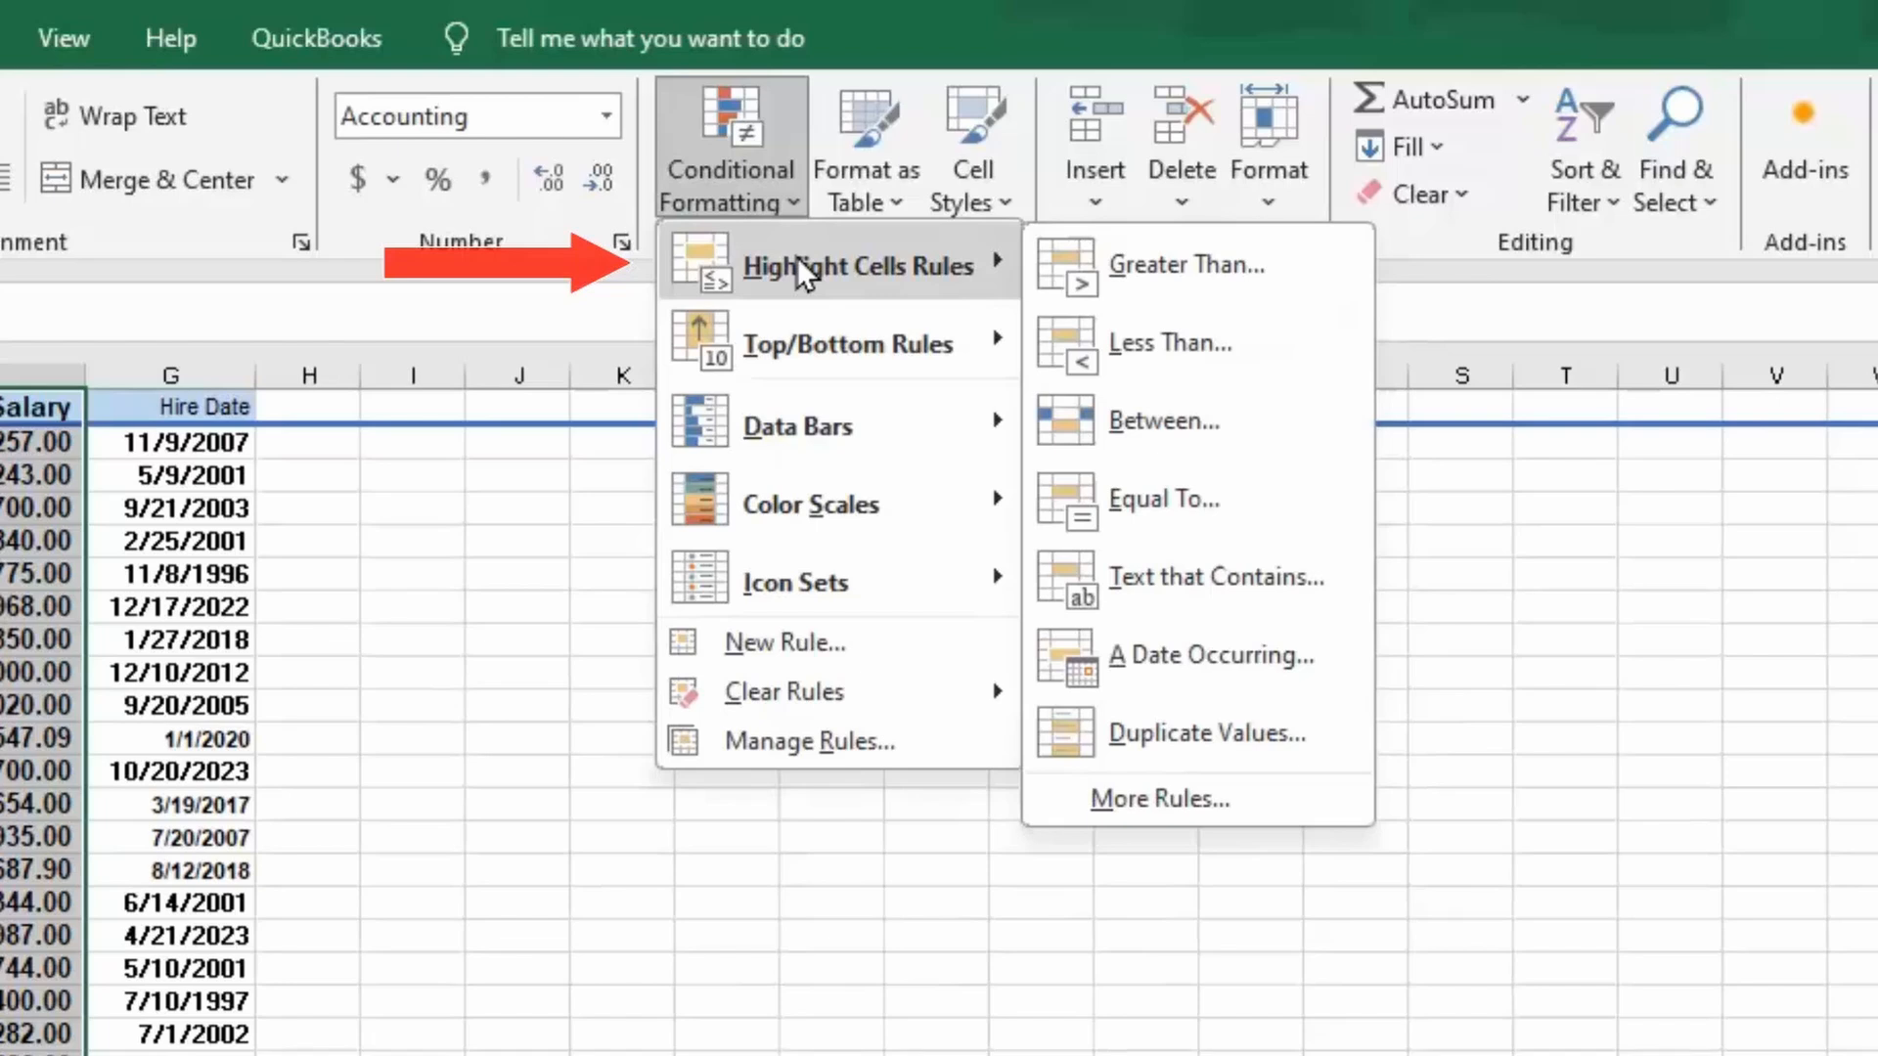
{"action": "left_click", "coordinate": [1129, 431]}
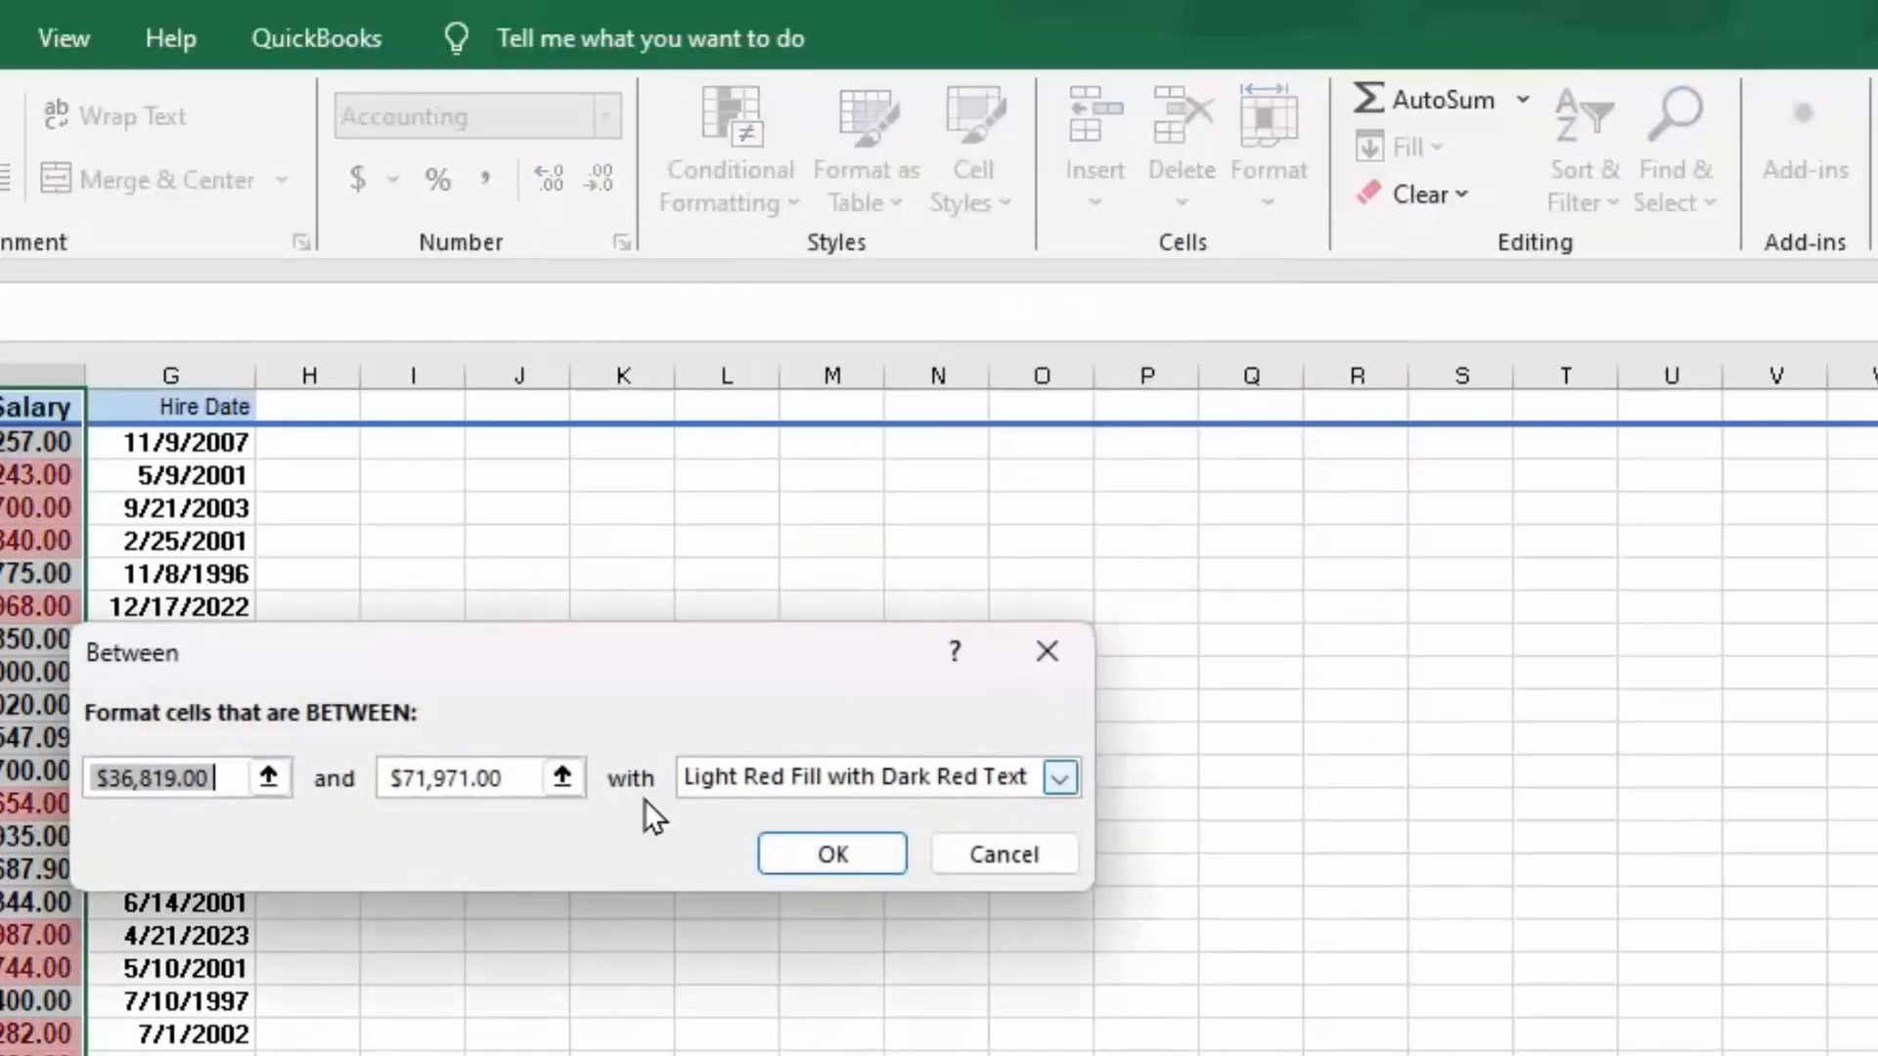
{"action": "left_click_drag", "start_coordinate": [225, 778], "coordinate": [98, 780]}
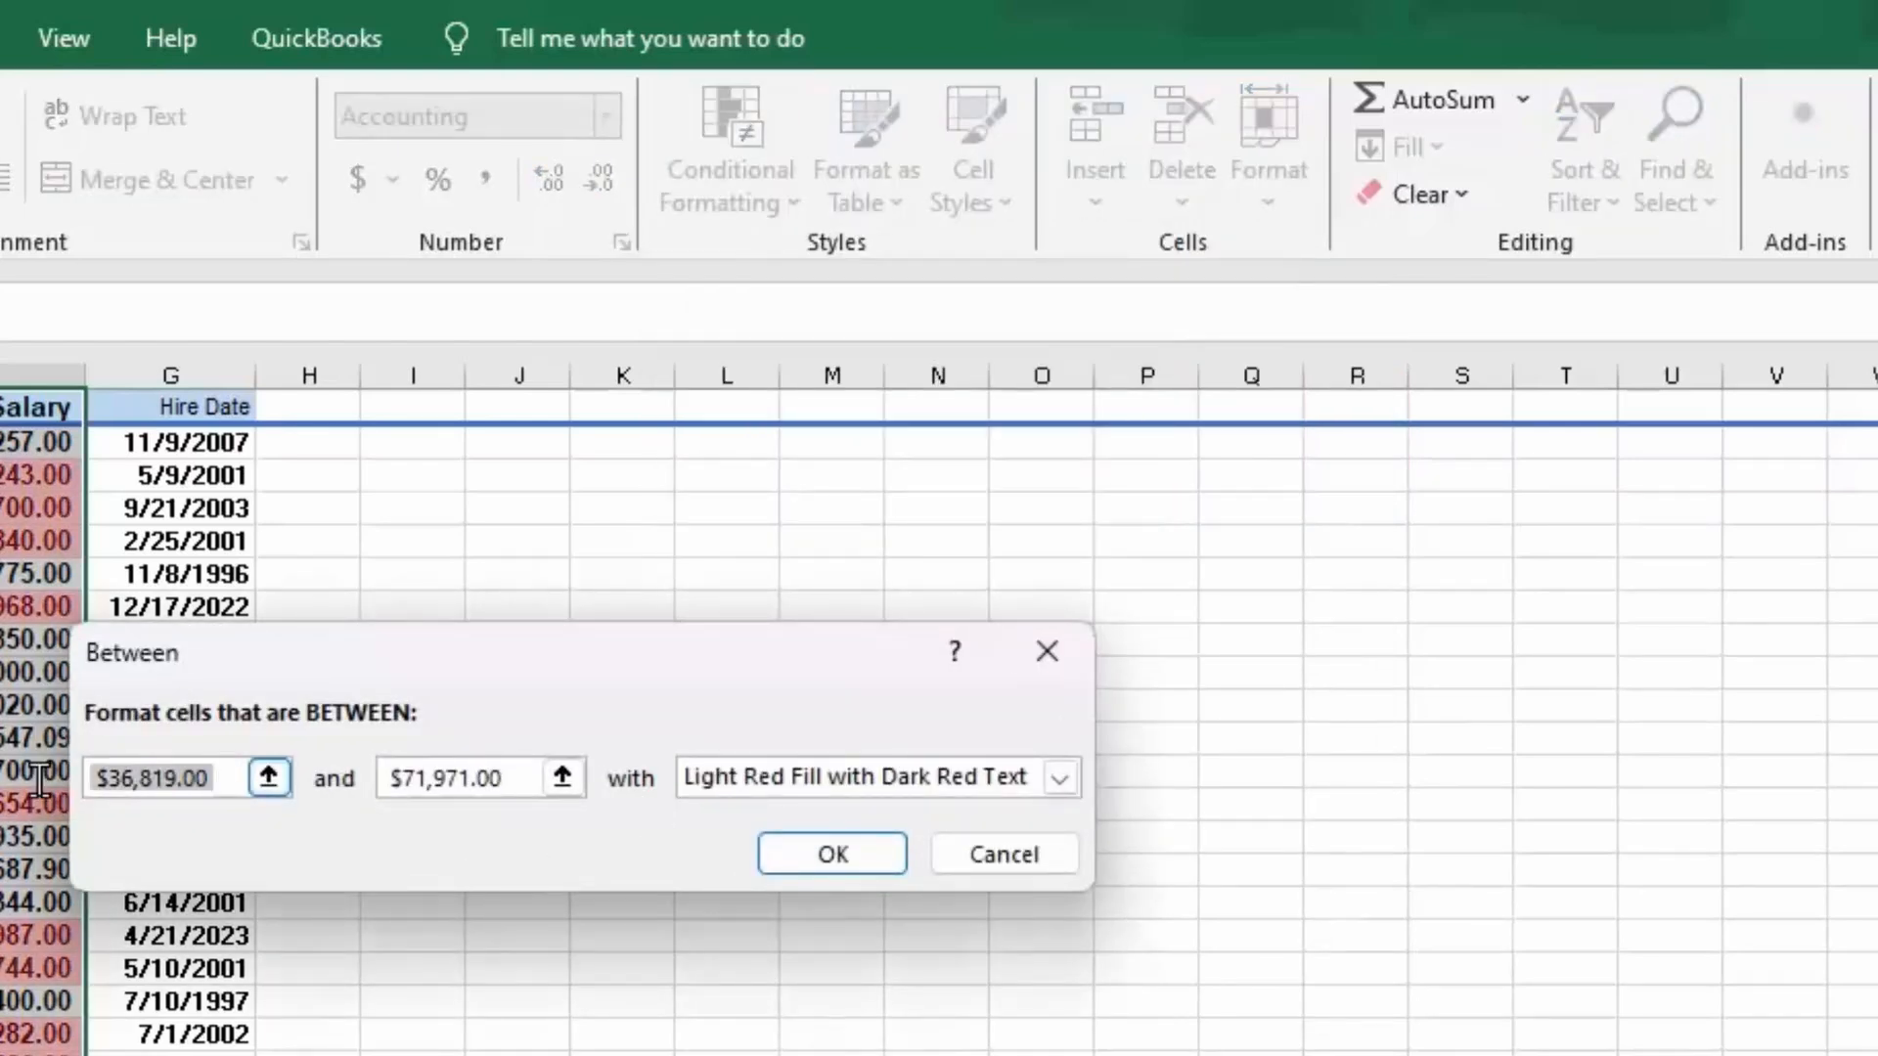
{"action": "type", "text": "25,0000"}
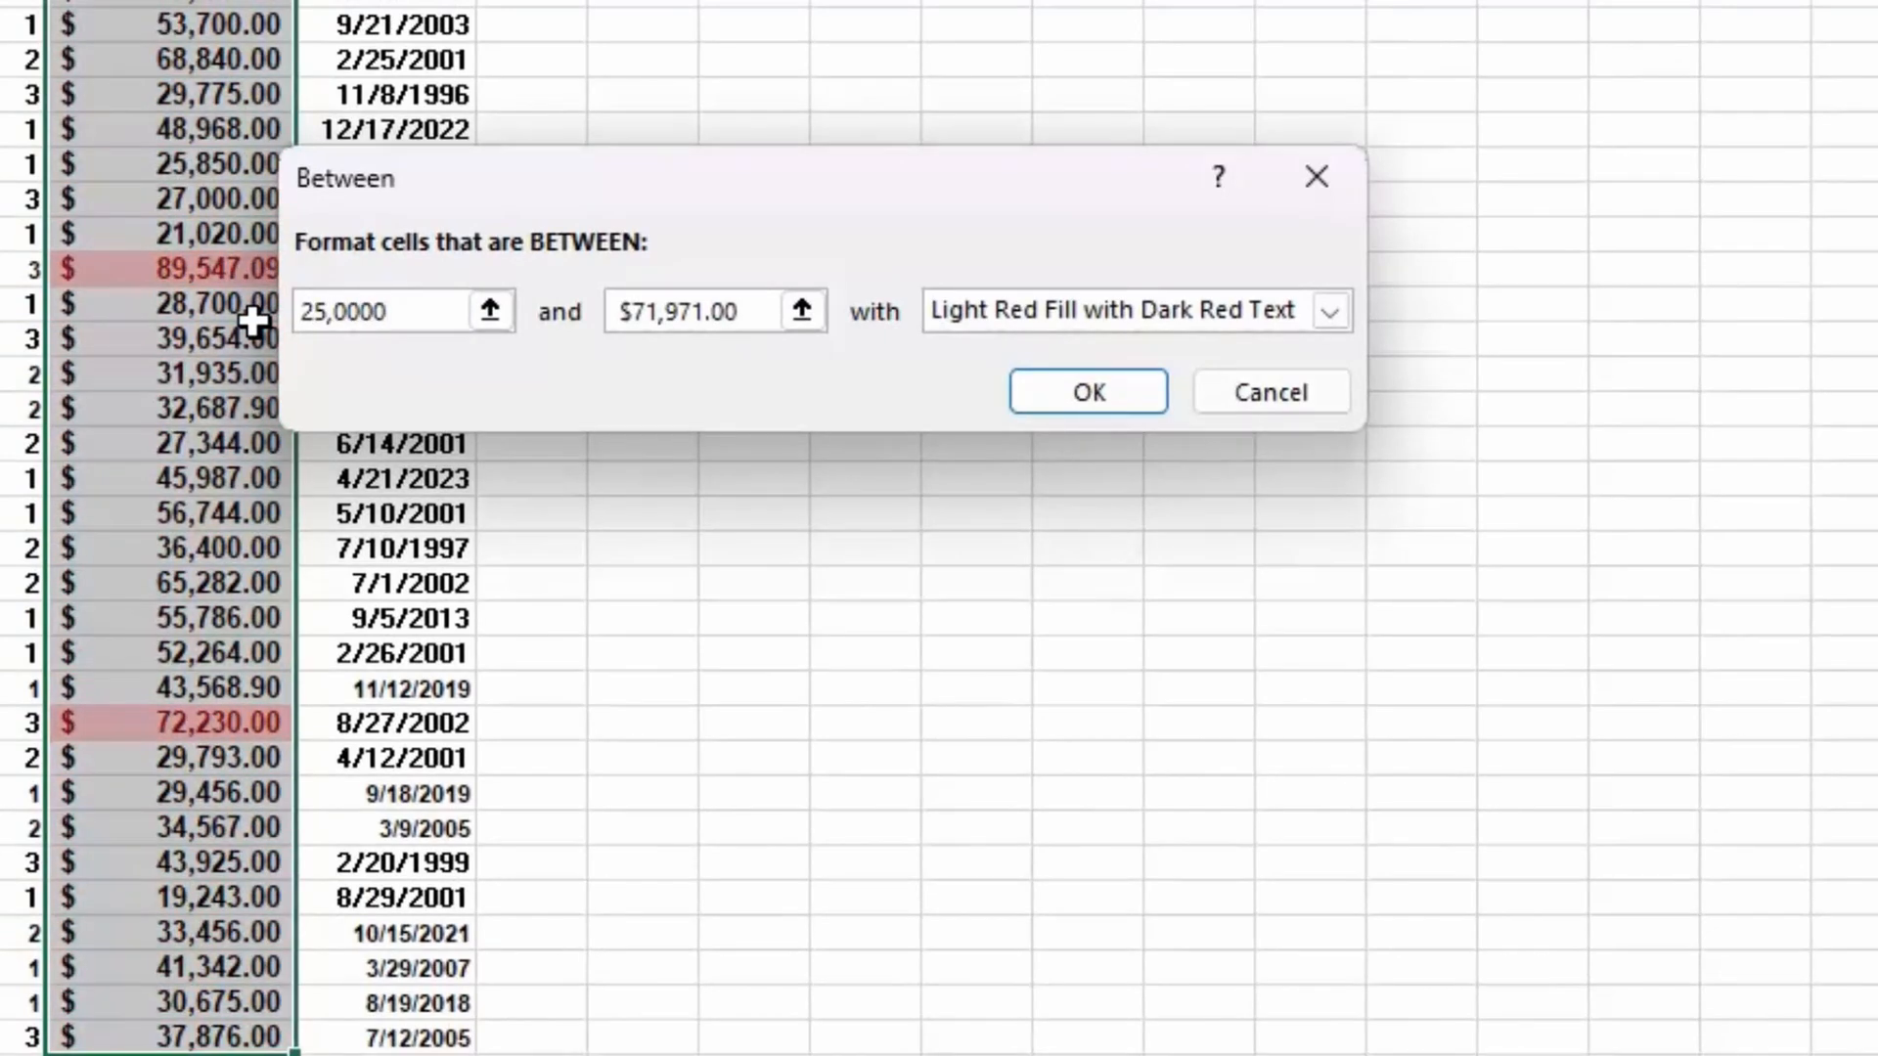
{"action": "key", "text": "BackSpace"}
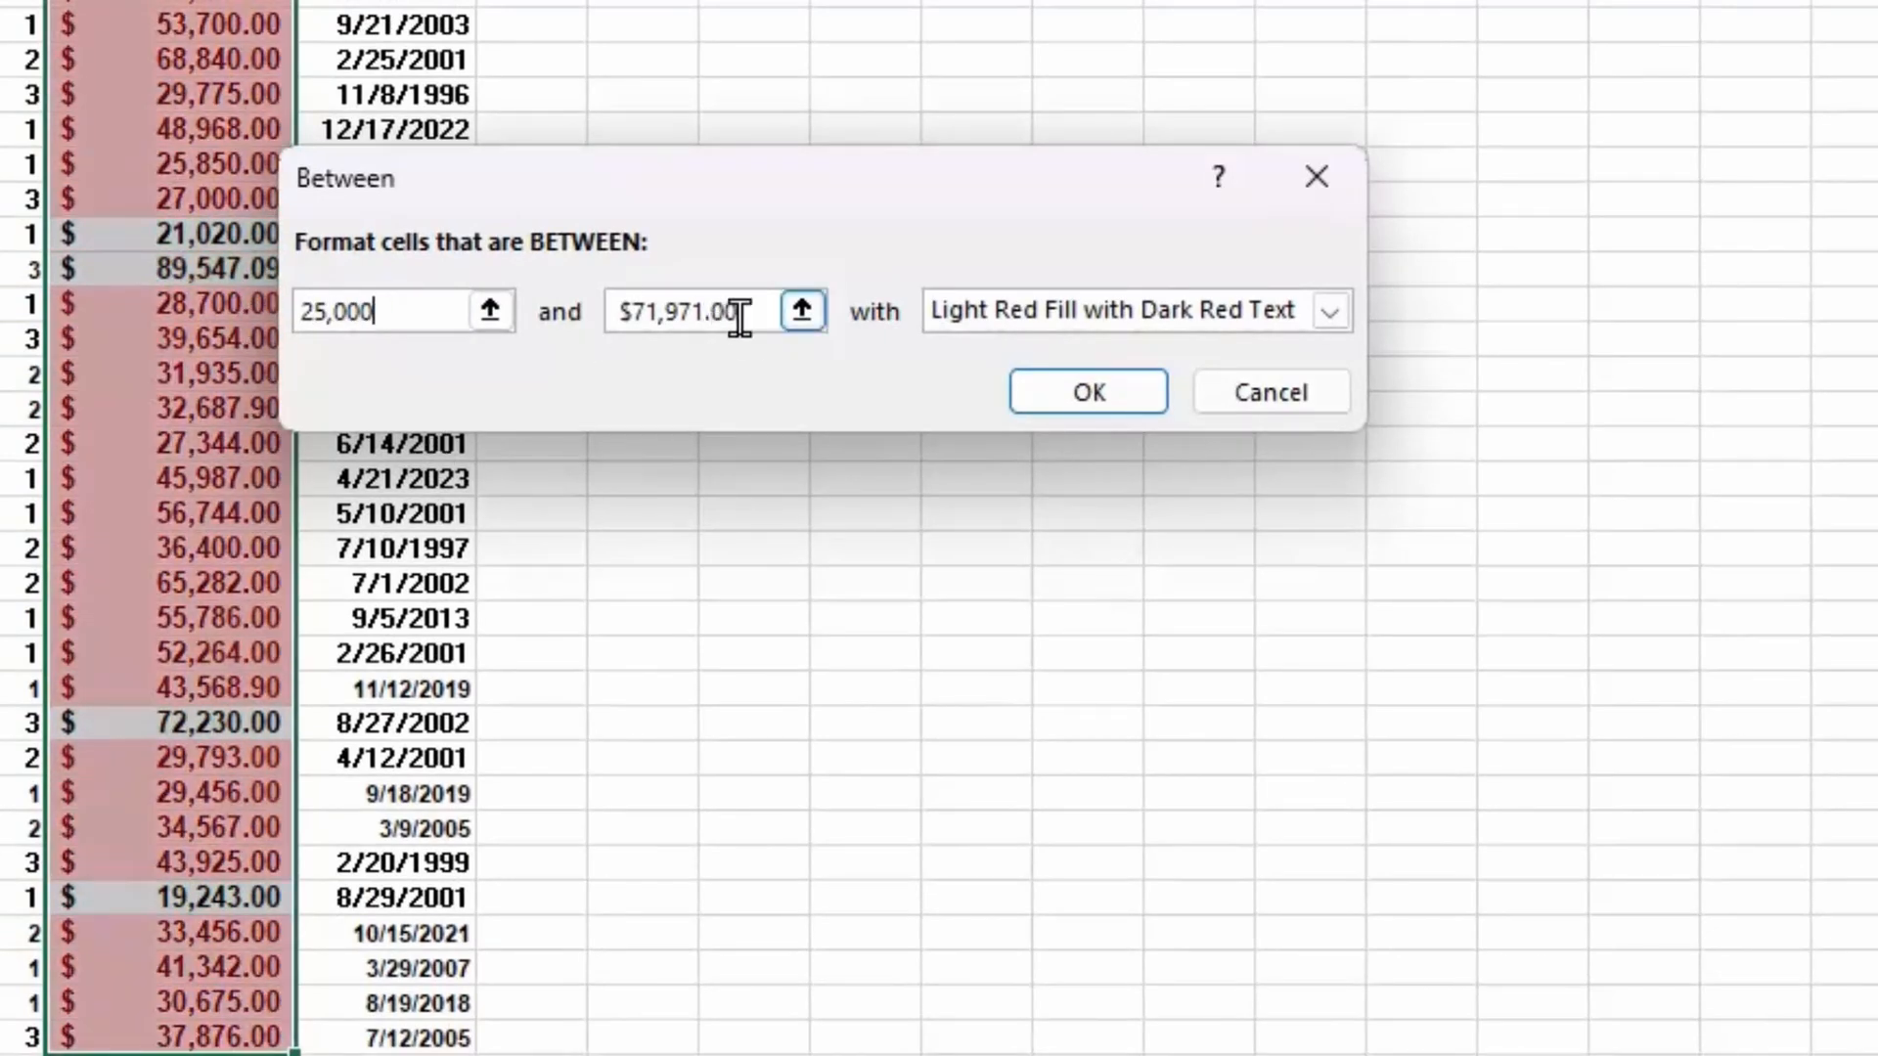
{"action": "left_click_drag", "start_coordinate": [750, 311], "coordinate": [587, 302]}
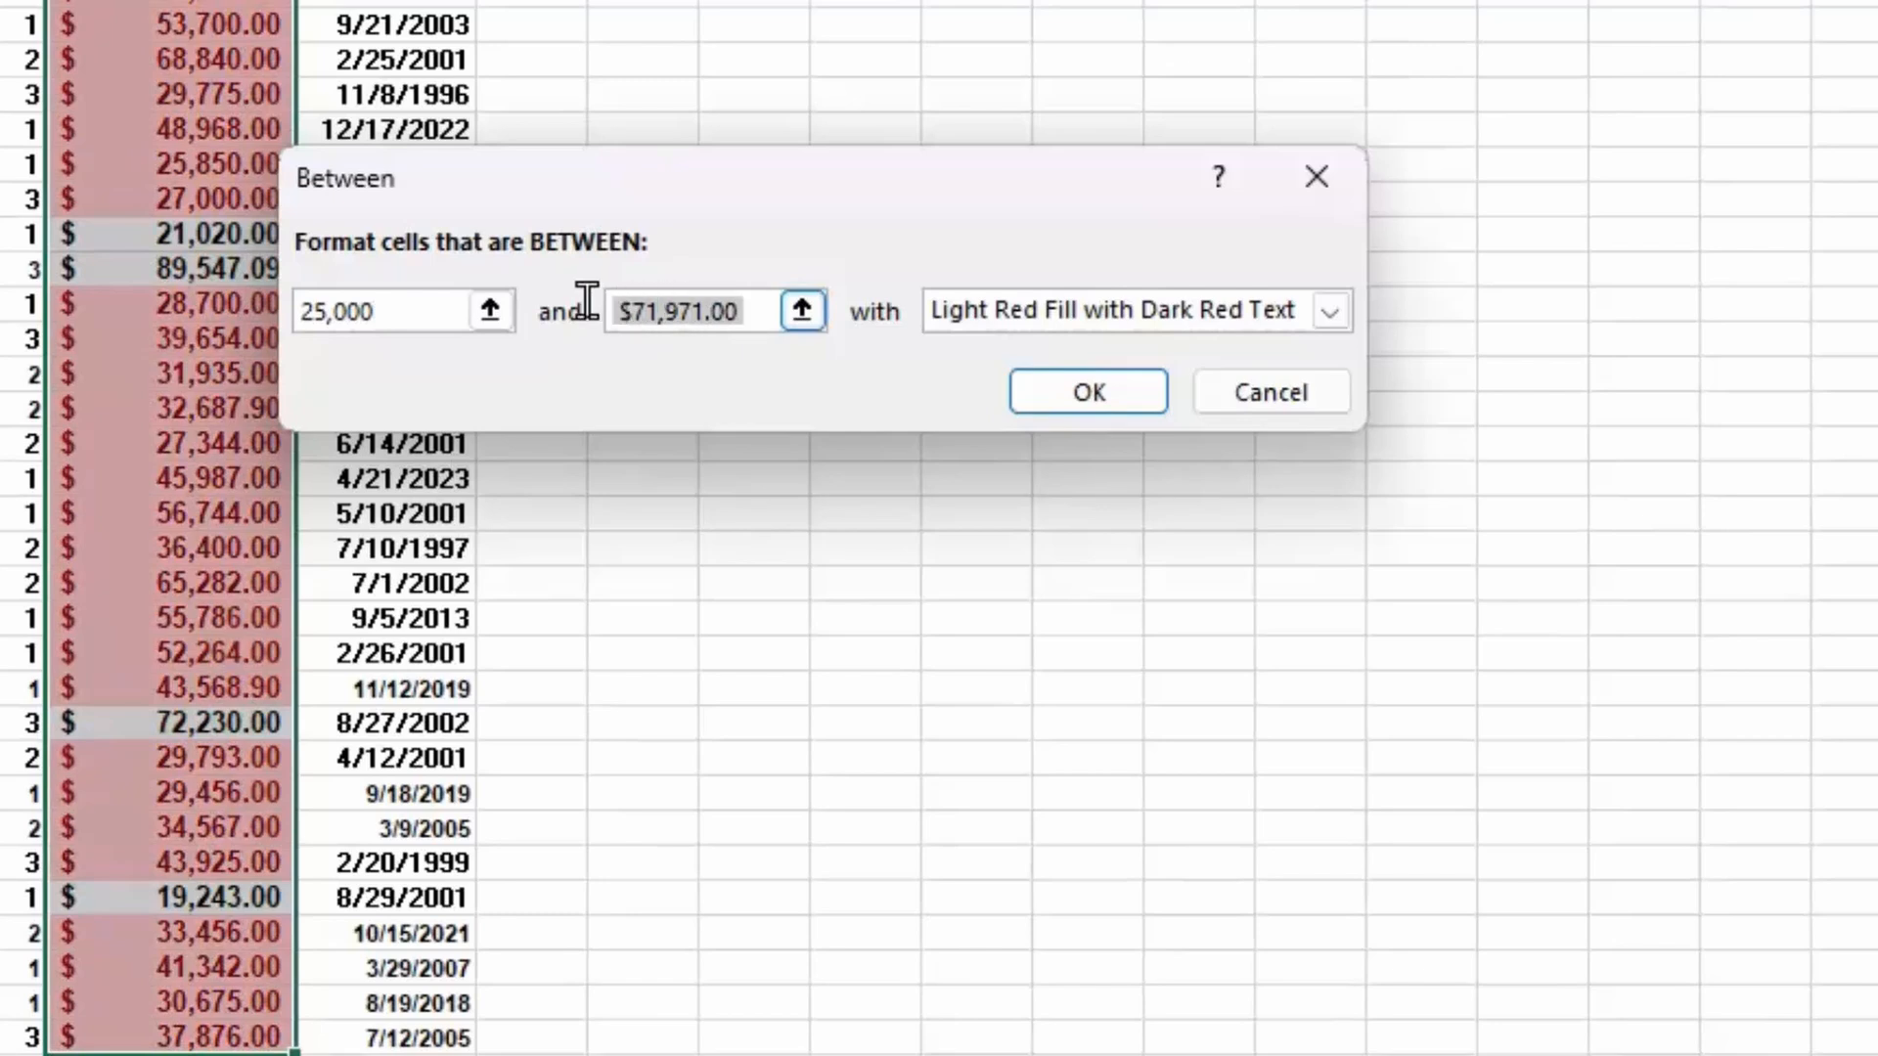
{"action": "type", "text": "50"}
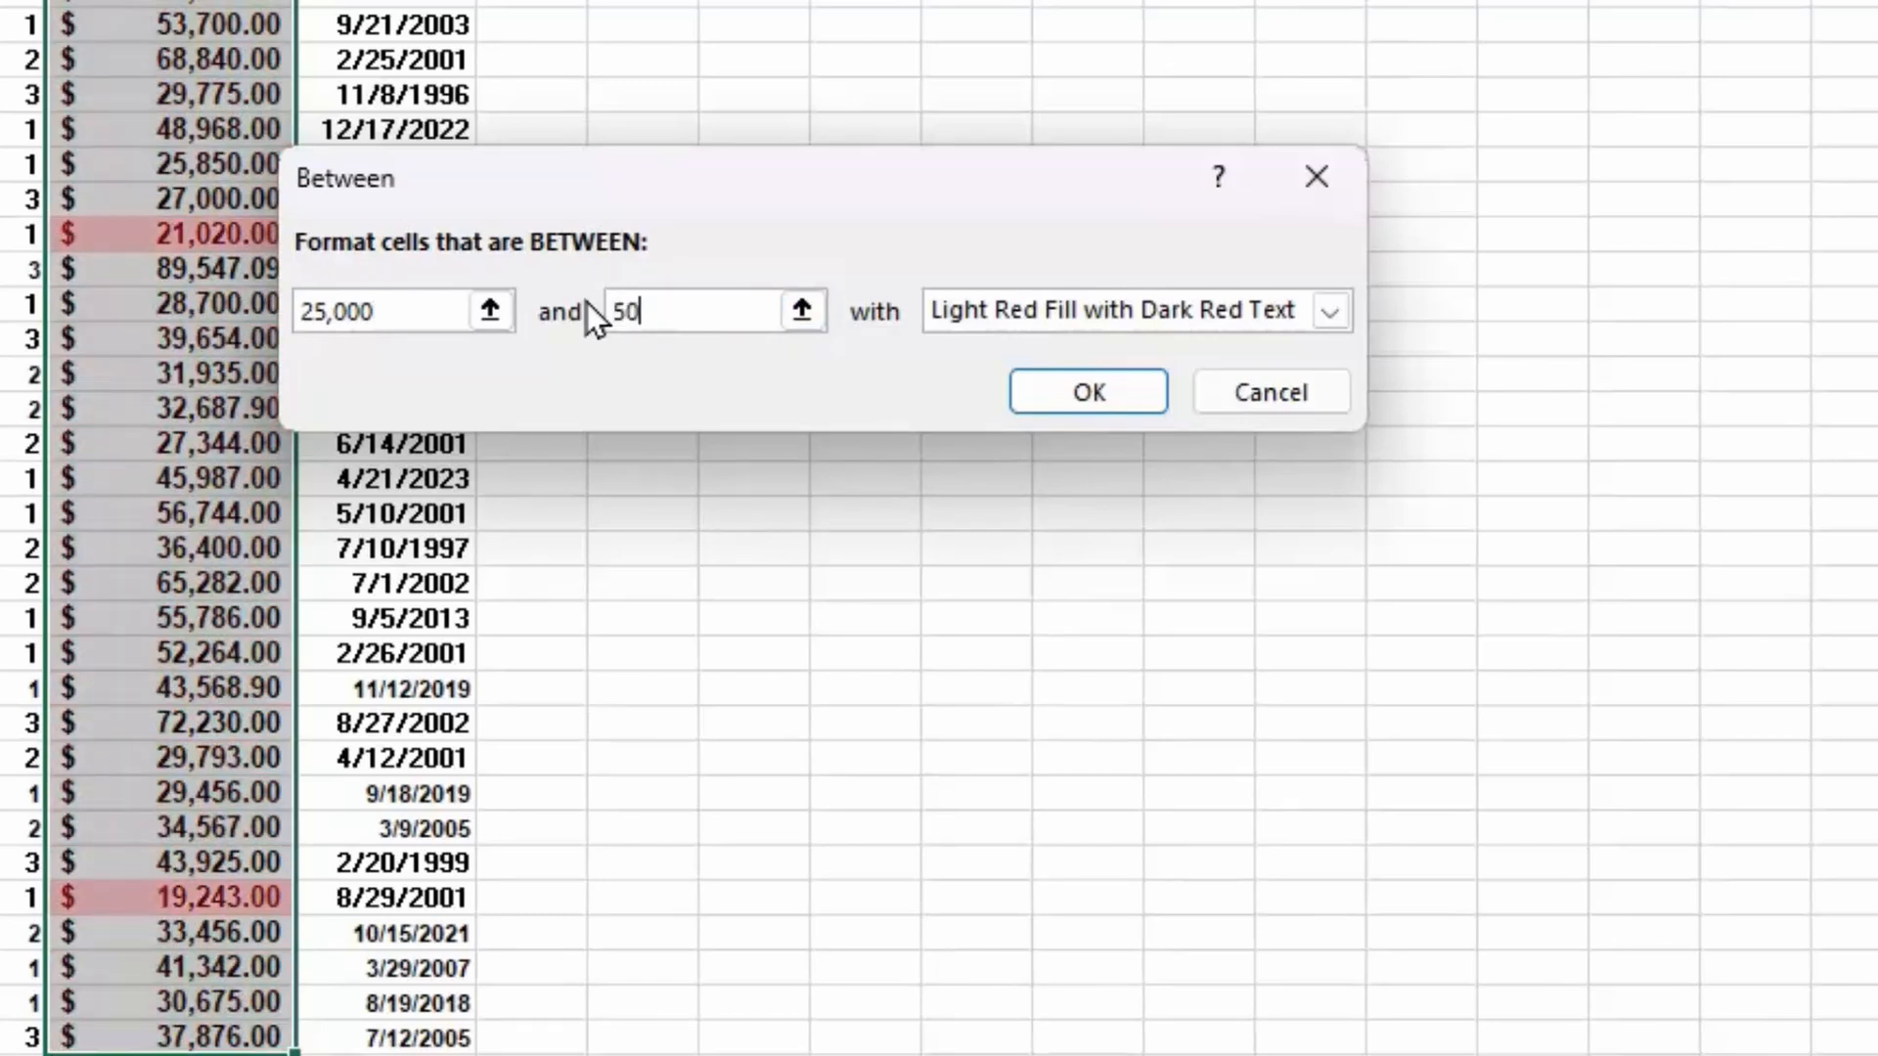
{"action": "type", "text": ",000"}
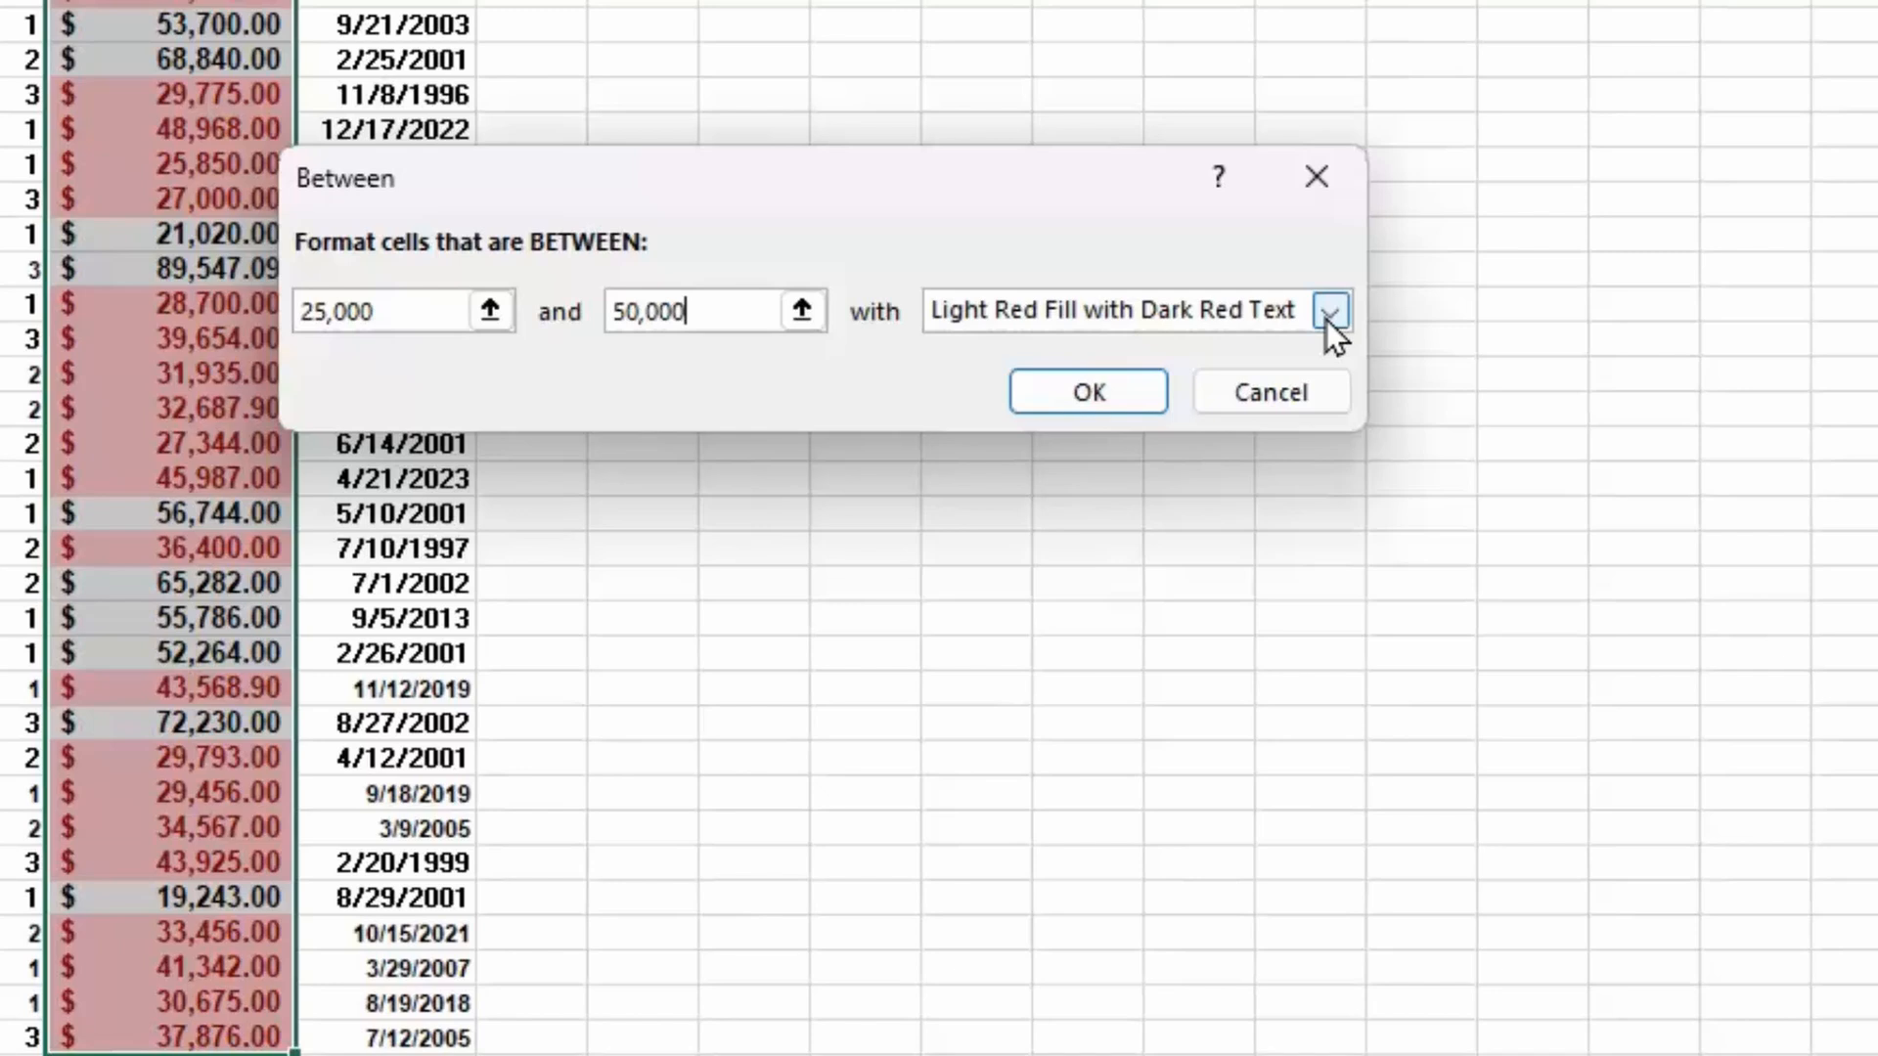
{"action": "left_click", "coordinate": [1269, 398]}
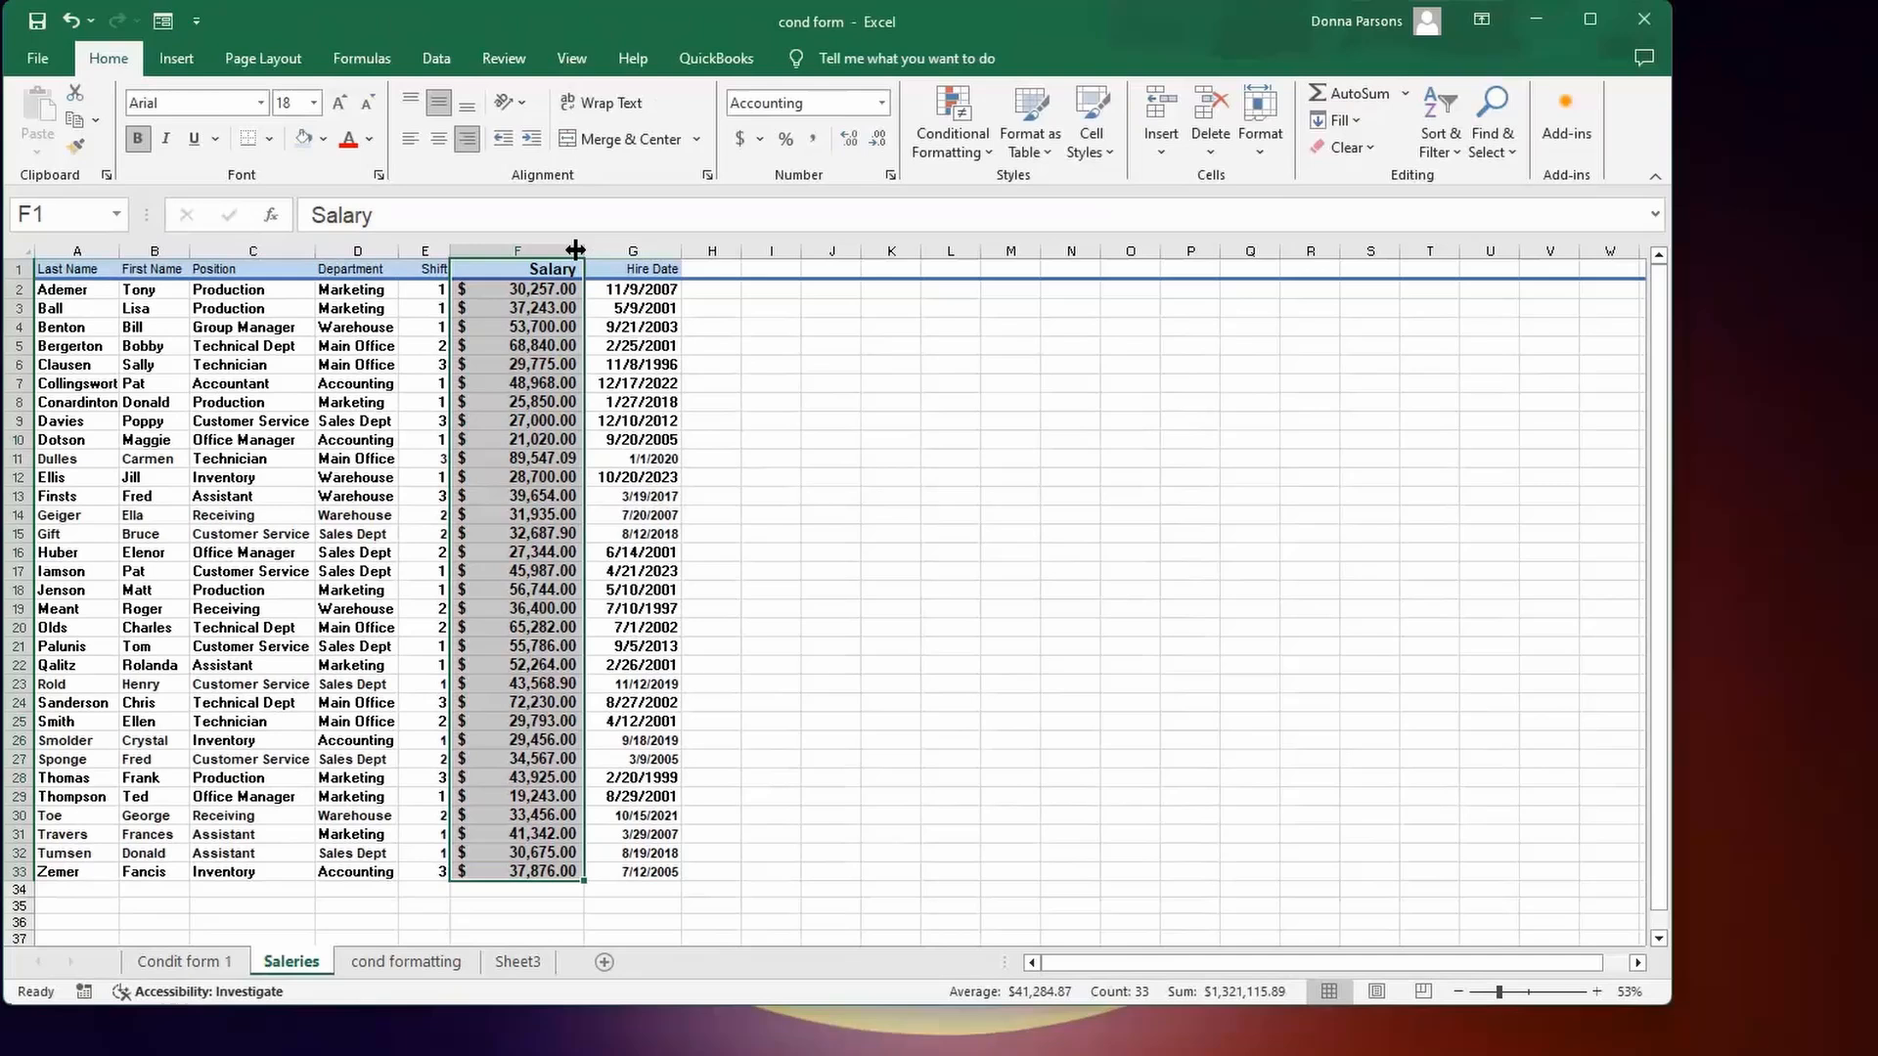
Resize the Salary column and switch its number format from Accounting to Currency.
{"action": "left_click_drag", "start_coordinate": [606, 253], "coordinate": [636, 254]}
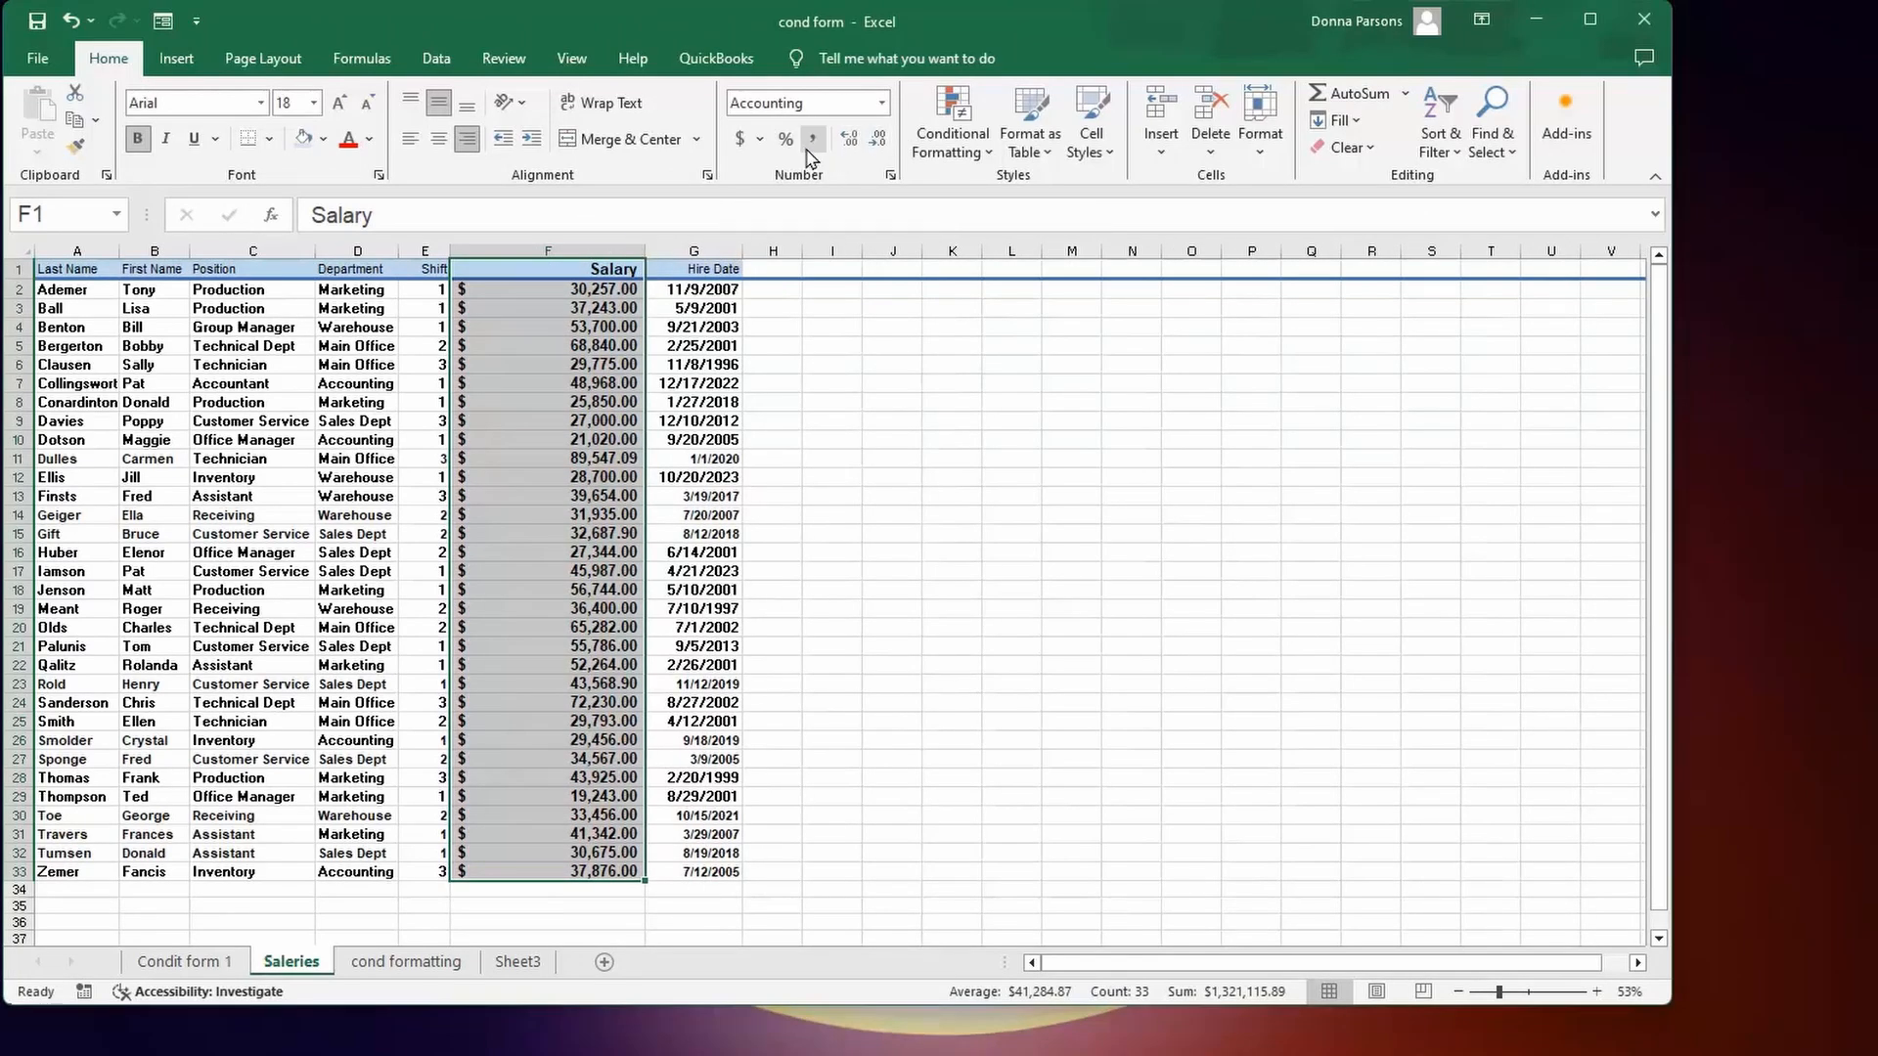
{"action": "left_click", "coordinate": [890, 177]}
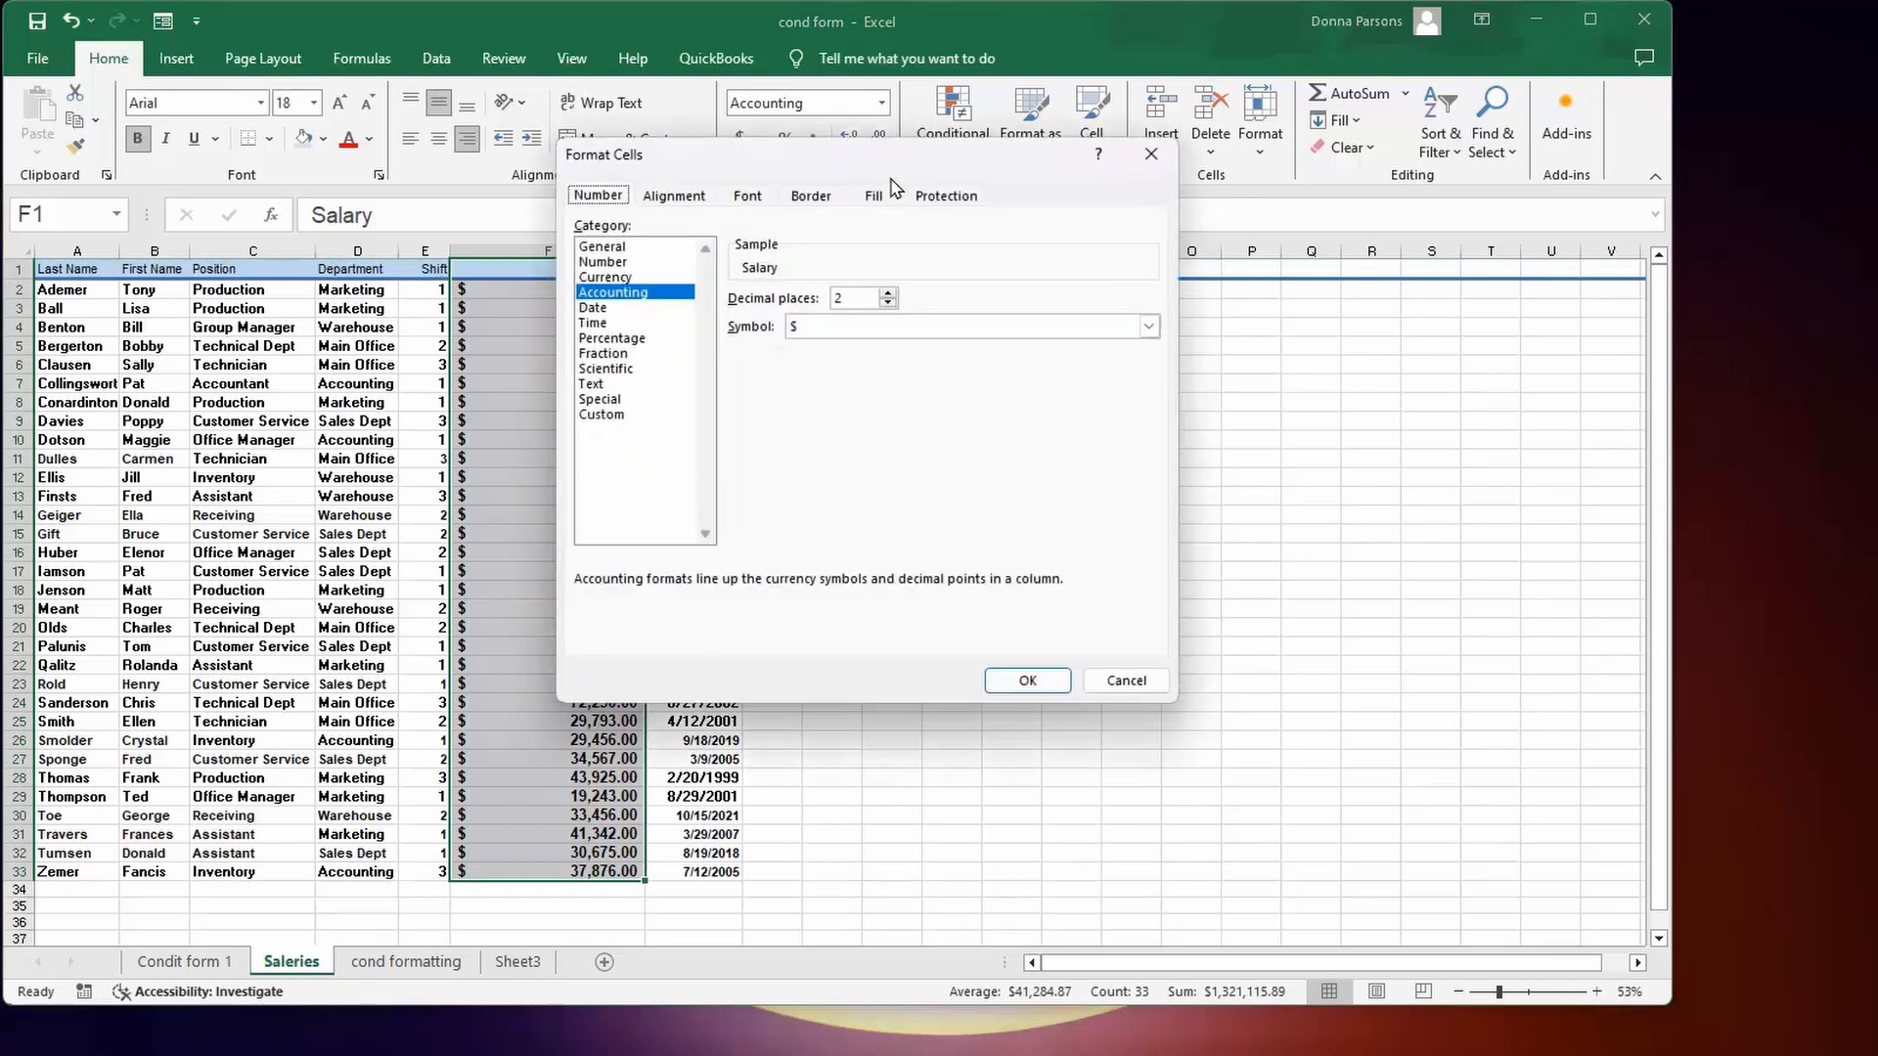
{"action": "left_click", "coordinate": [607, 278]}
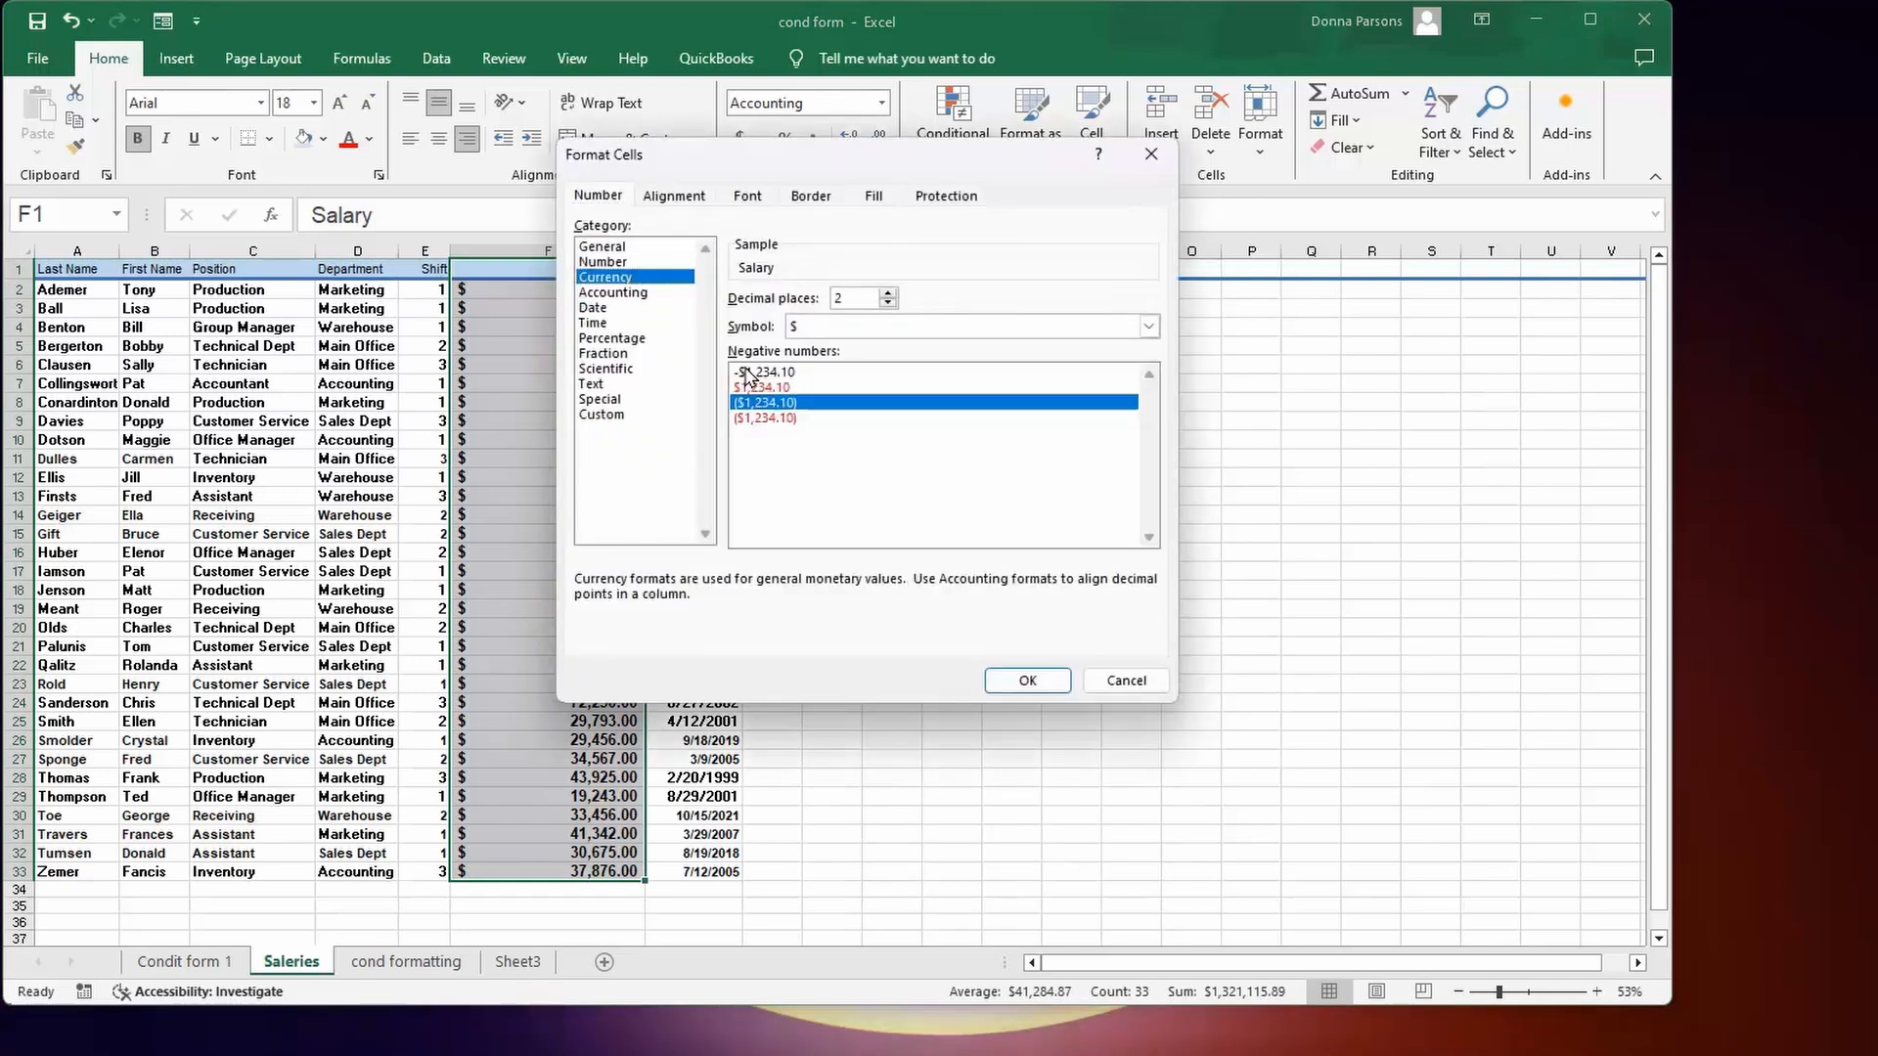
{"action": "double_click", "coordinate": [606, 278]}
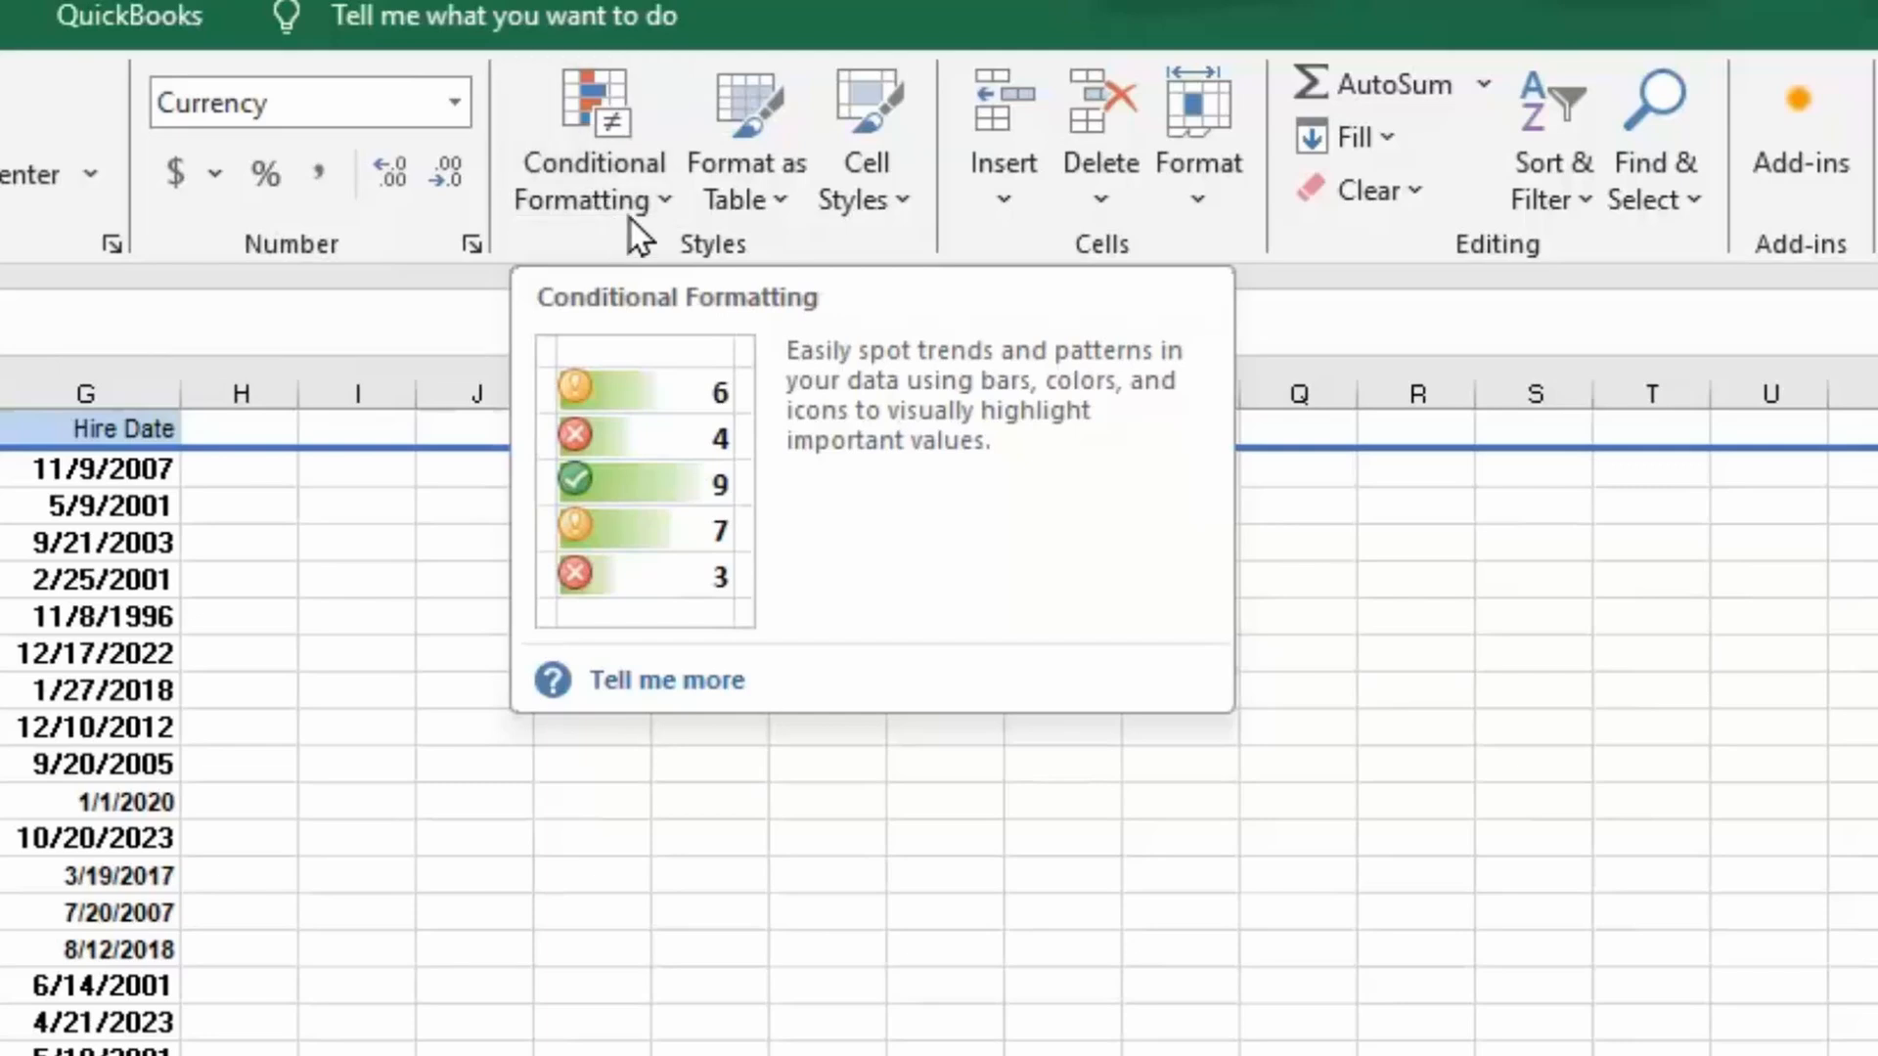
Apply Blue gradient data bars to the salaries and widen column F.
{"action": "left_click", "coordinate": [669, 197]}
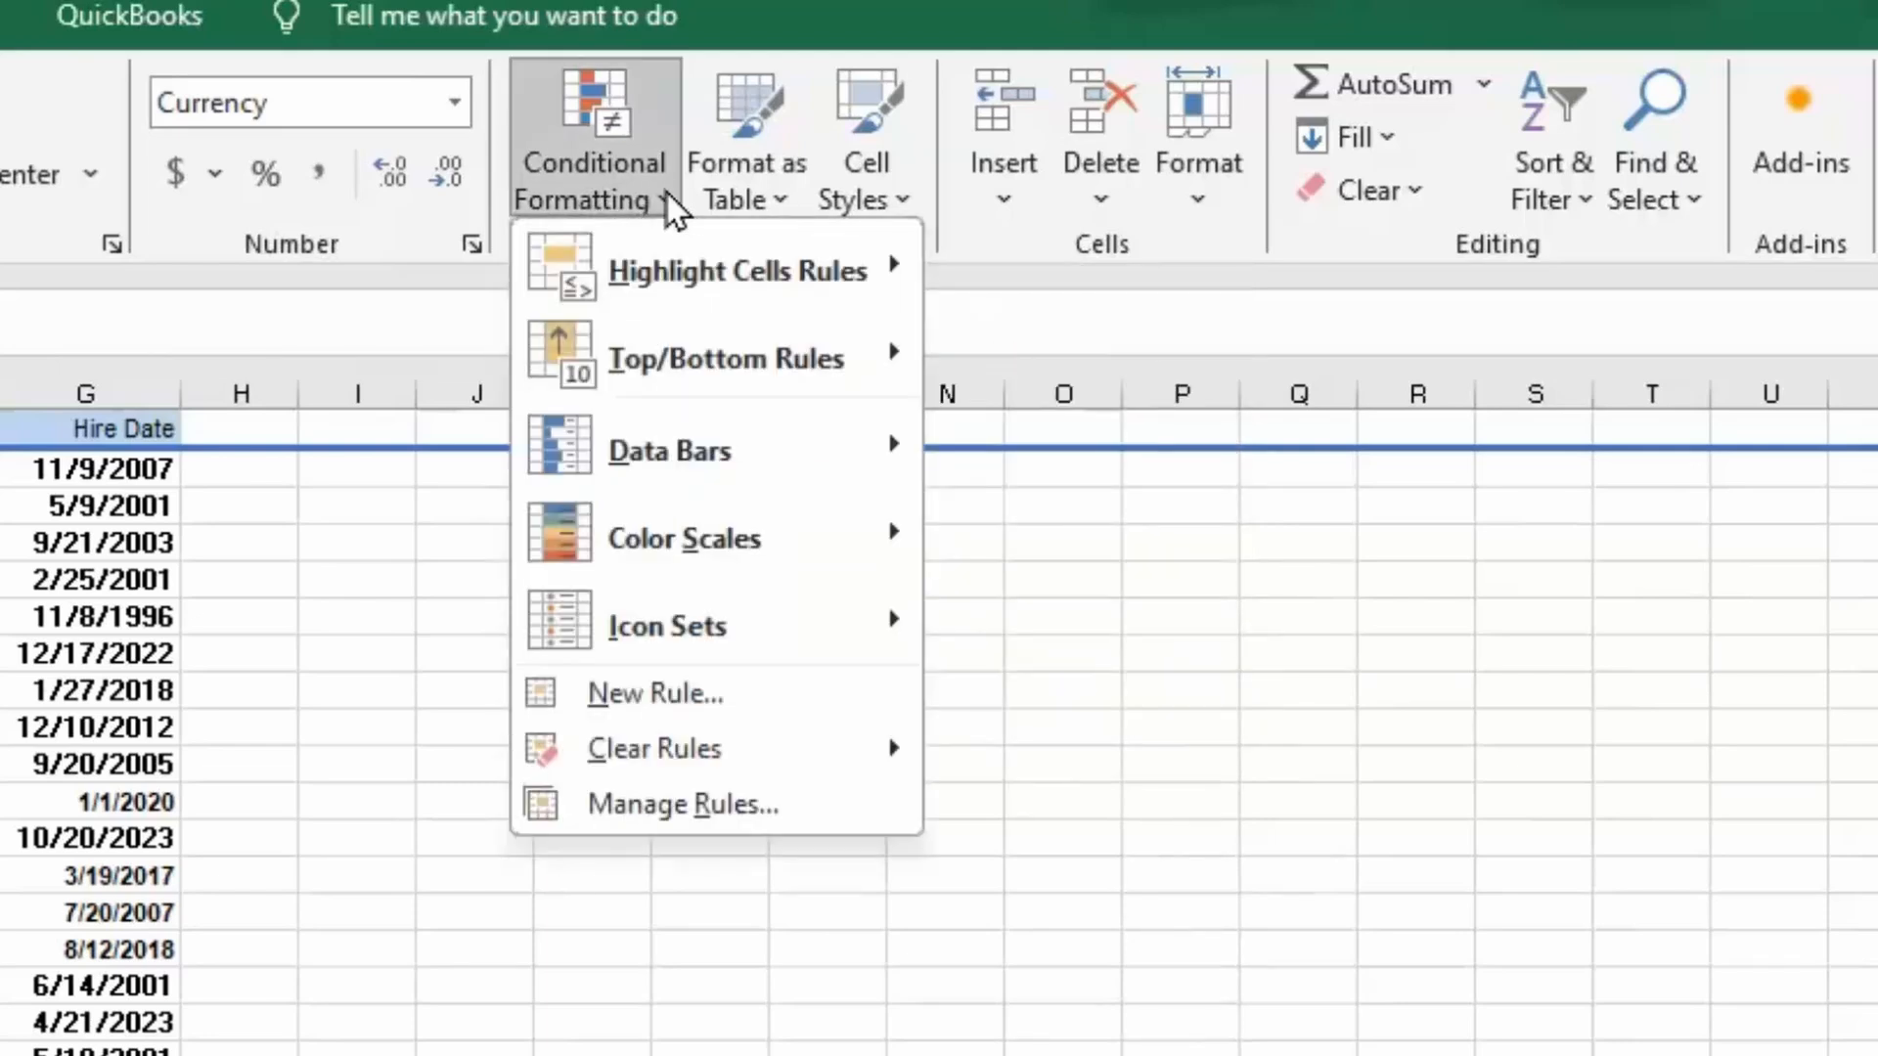
{"action": "mouse_move", "coordinate": [665, 454]}
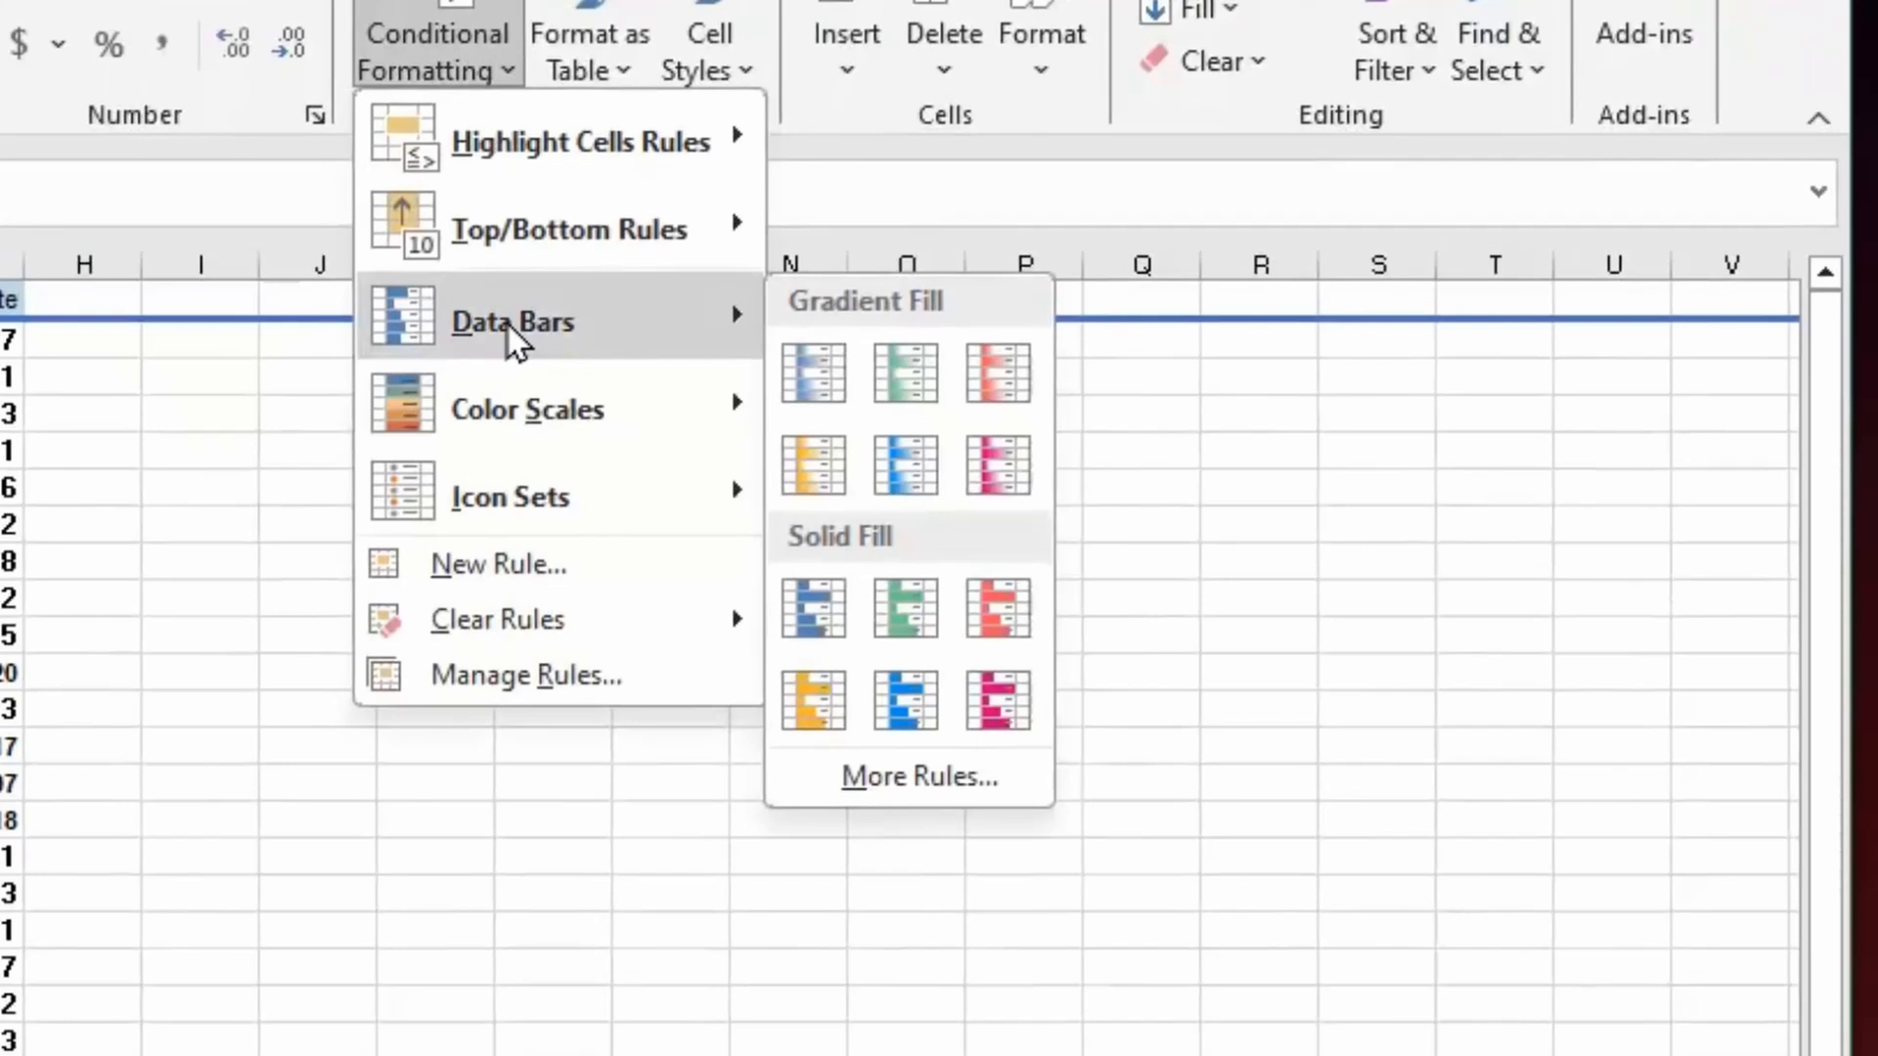
{"action": "left_click", "coordinate": [793, 384]}
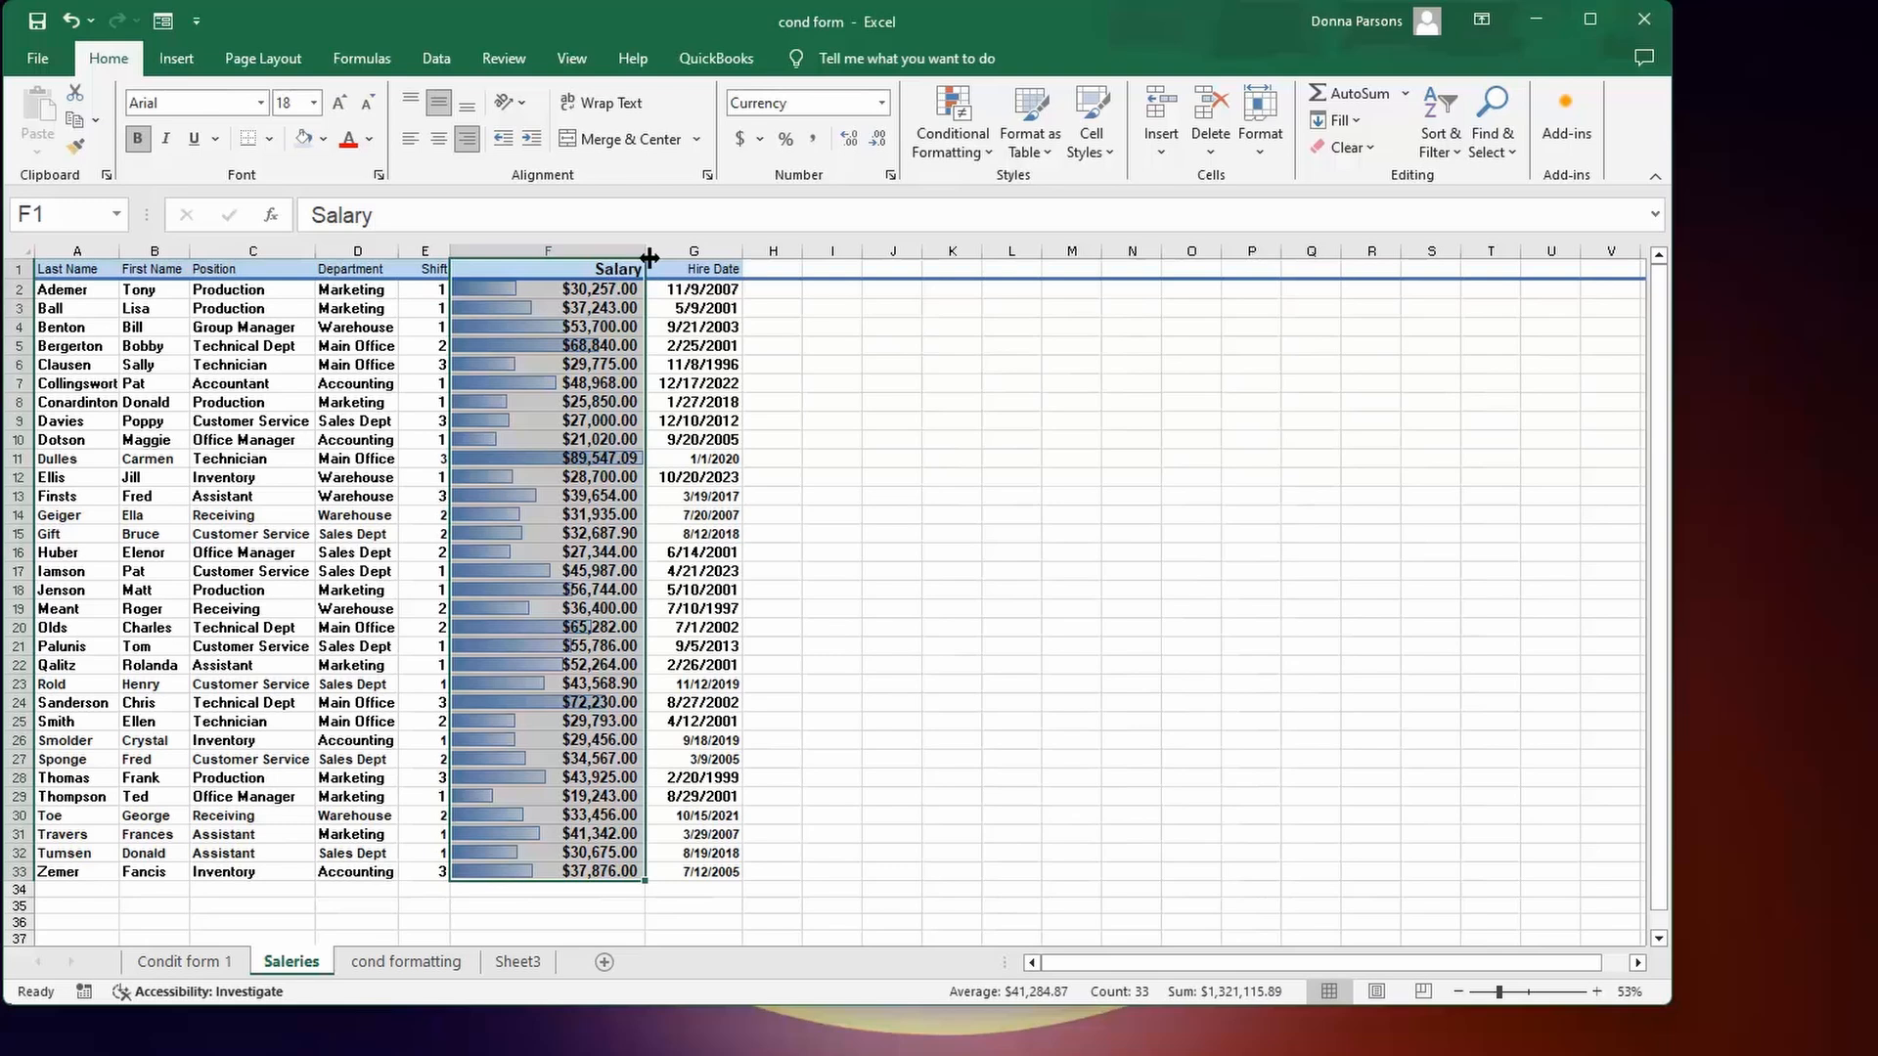
{"action": "left_click_drag", "start_coordinate": [646, 256], "coordinate": [735, 260]}
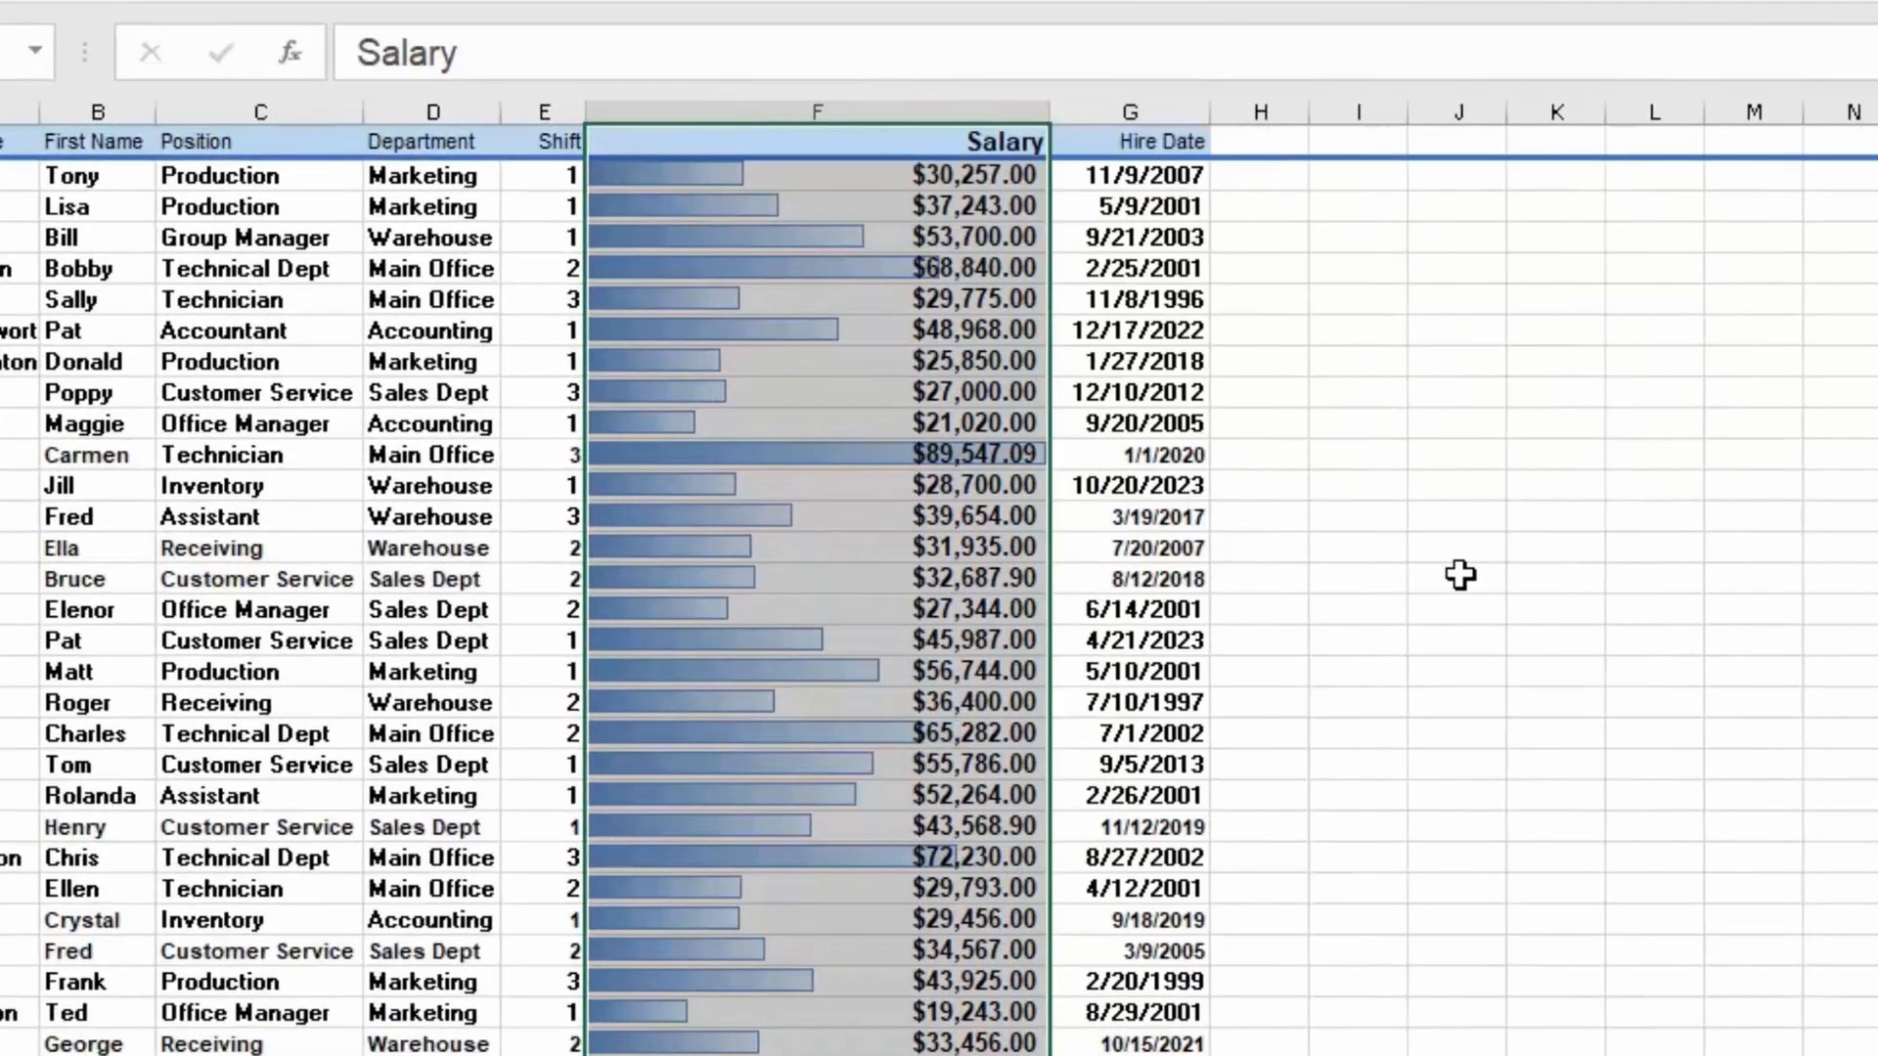
Edit cell F10 to 81020 instead of 21020, lengthening its data bar.
{"action": "left_click", "coordinate": [1460, 576]}
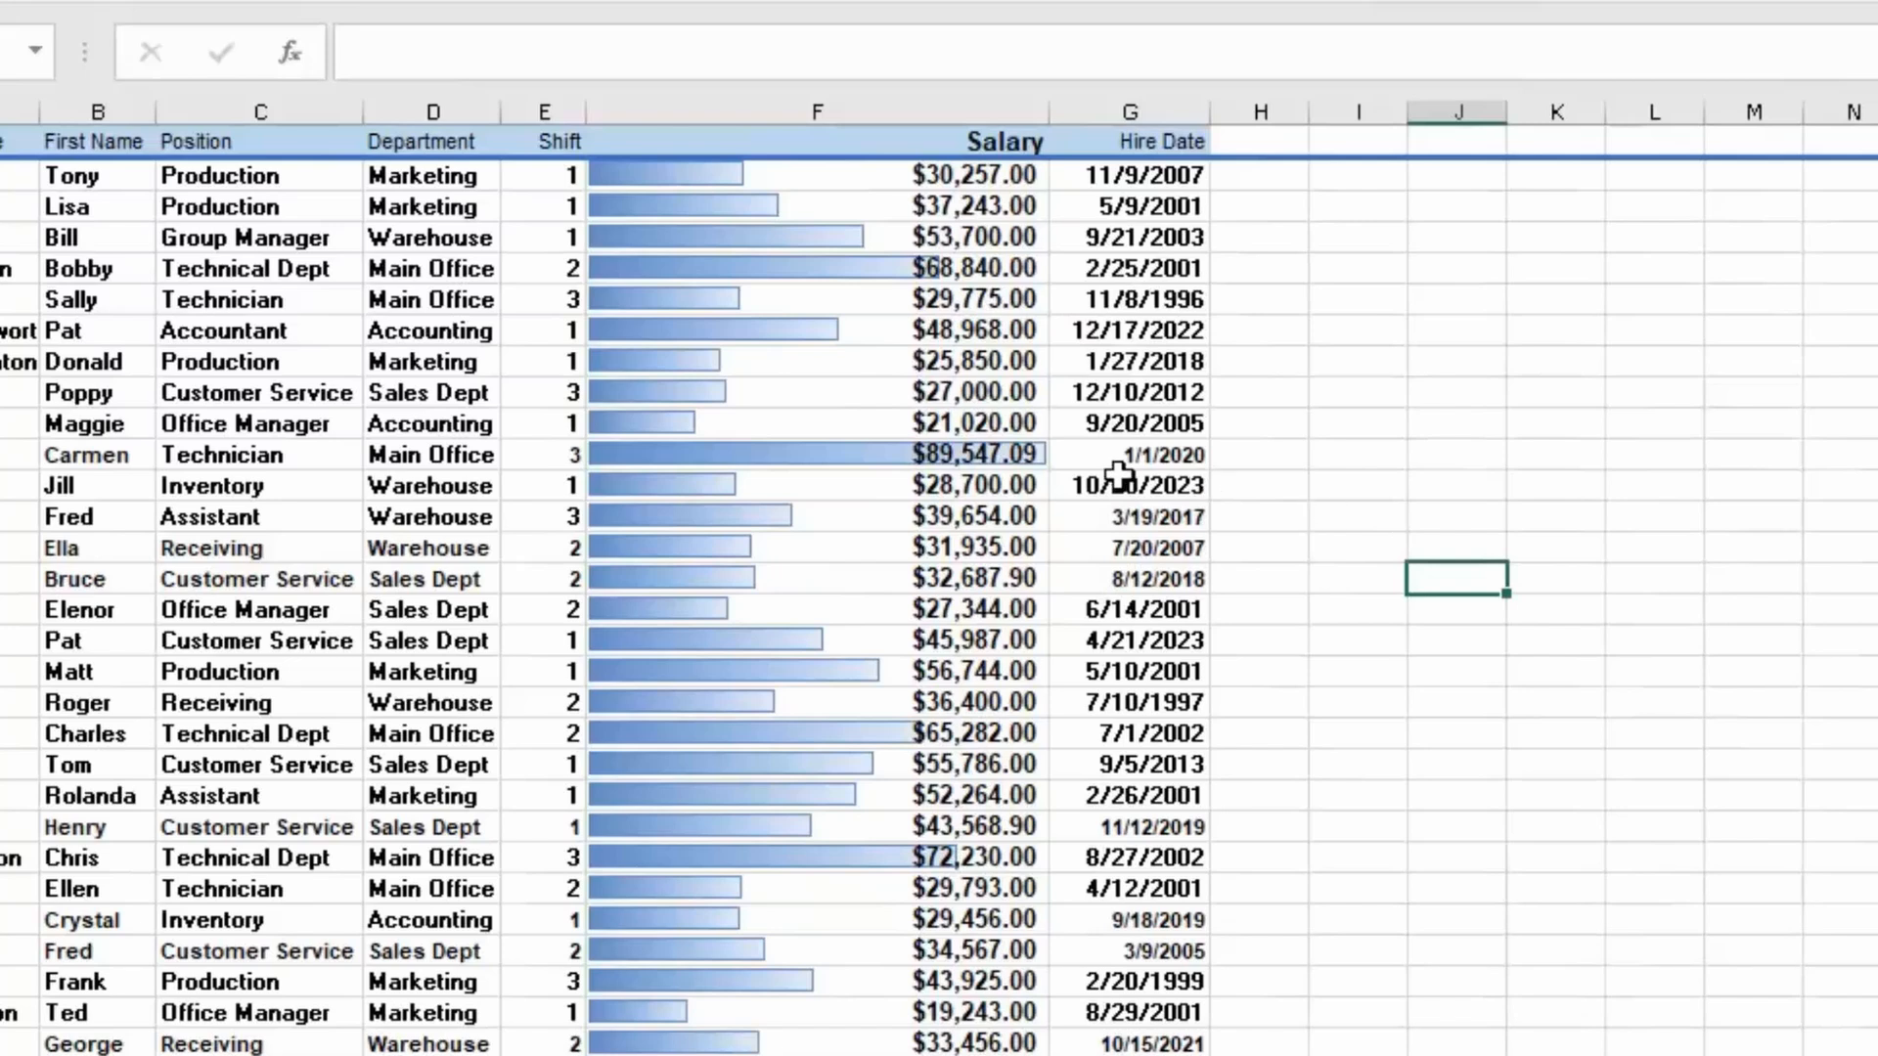
{"action": "double_click", "coordinate": [947, 423]}
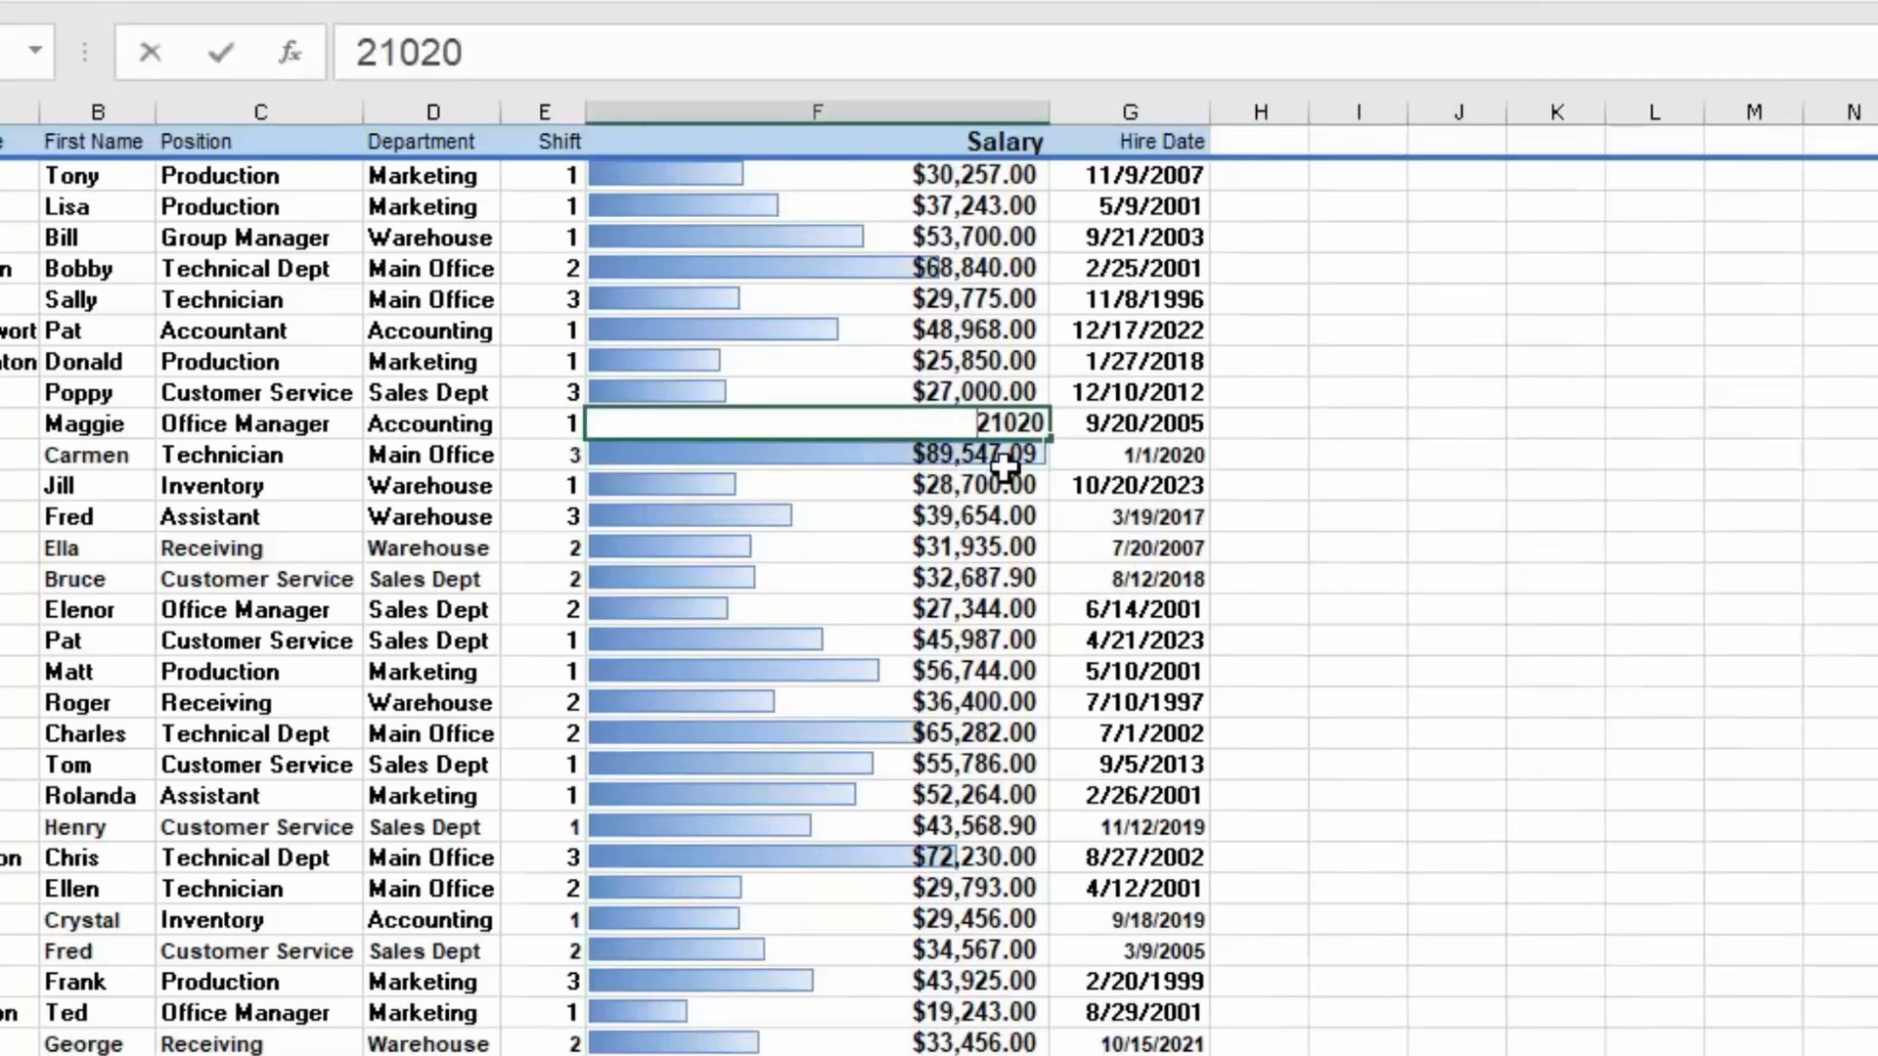
{"action": "key", "text": "Delete"}
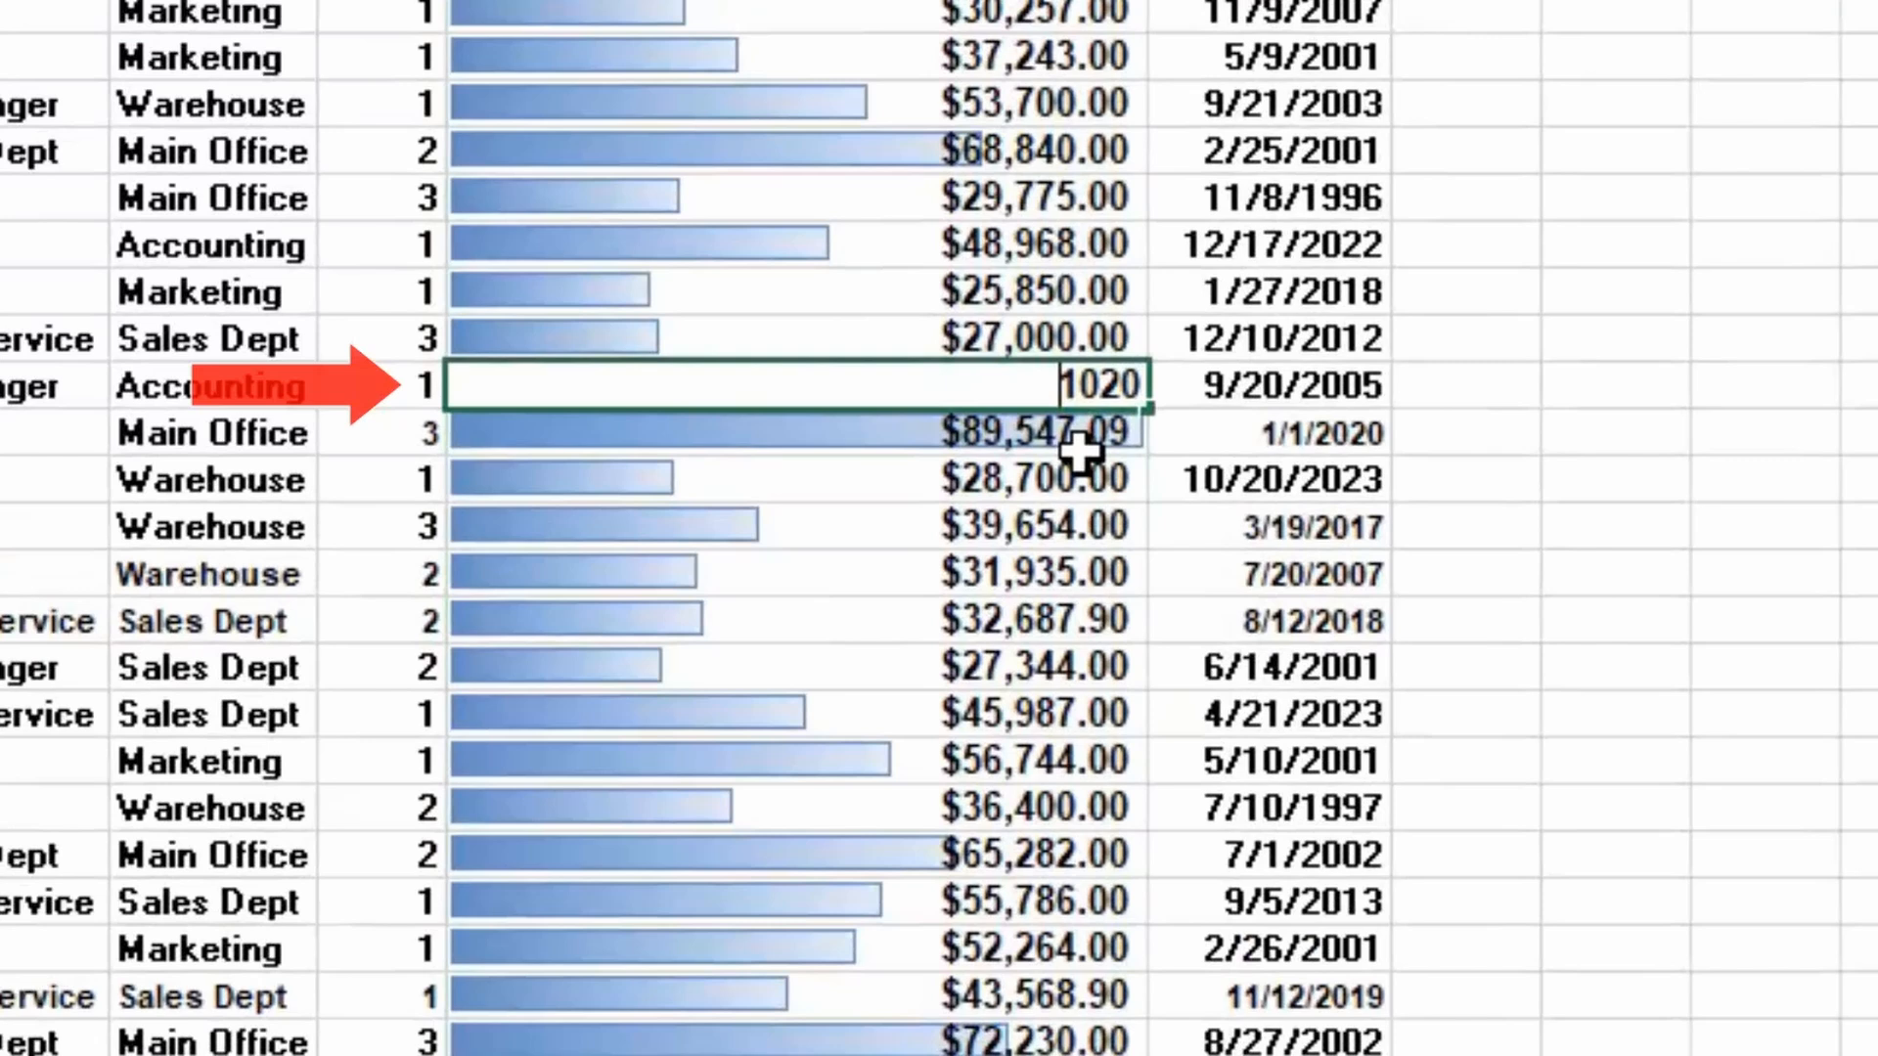
{"action": "type", "text": "8"}
{"action": "key", "text": "Return"}
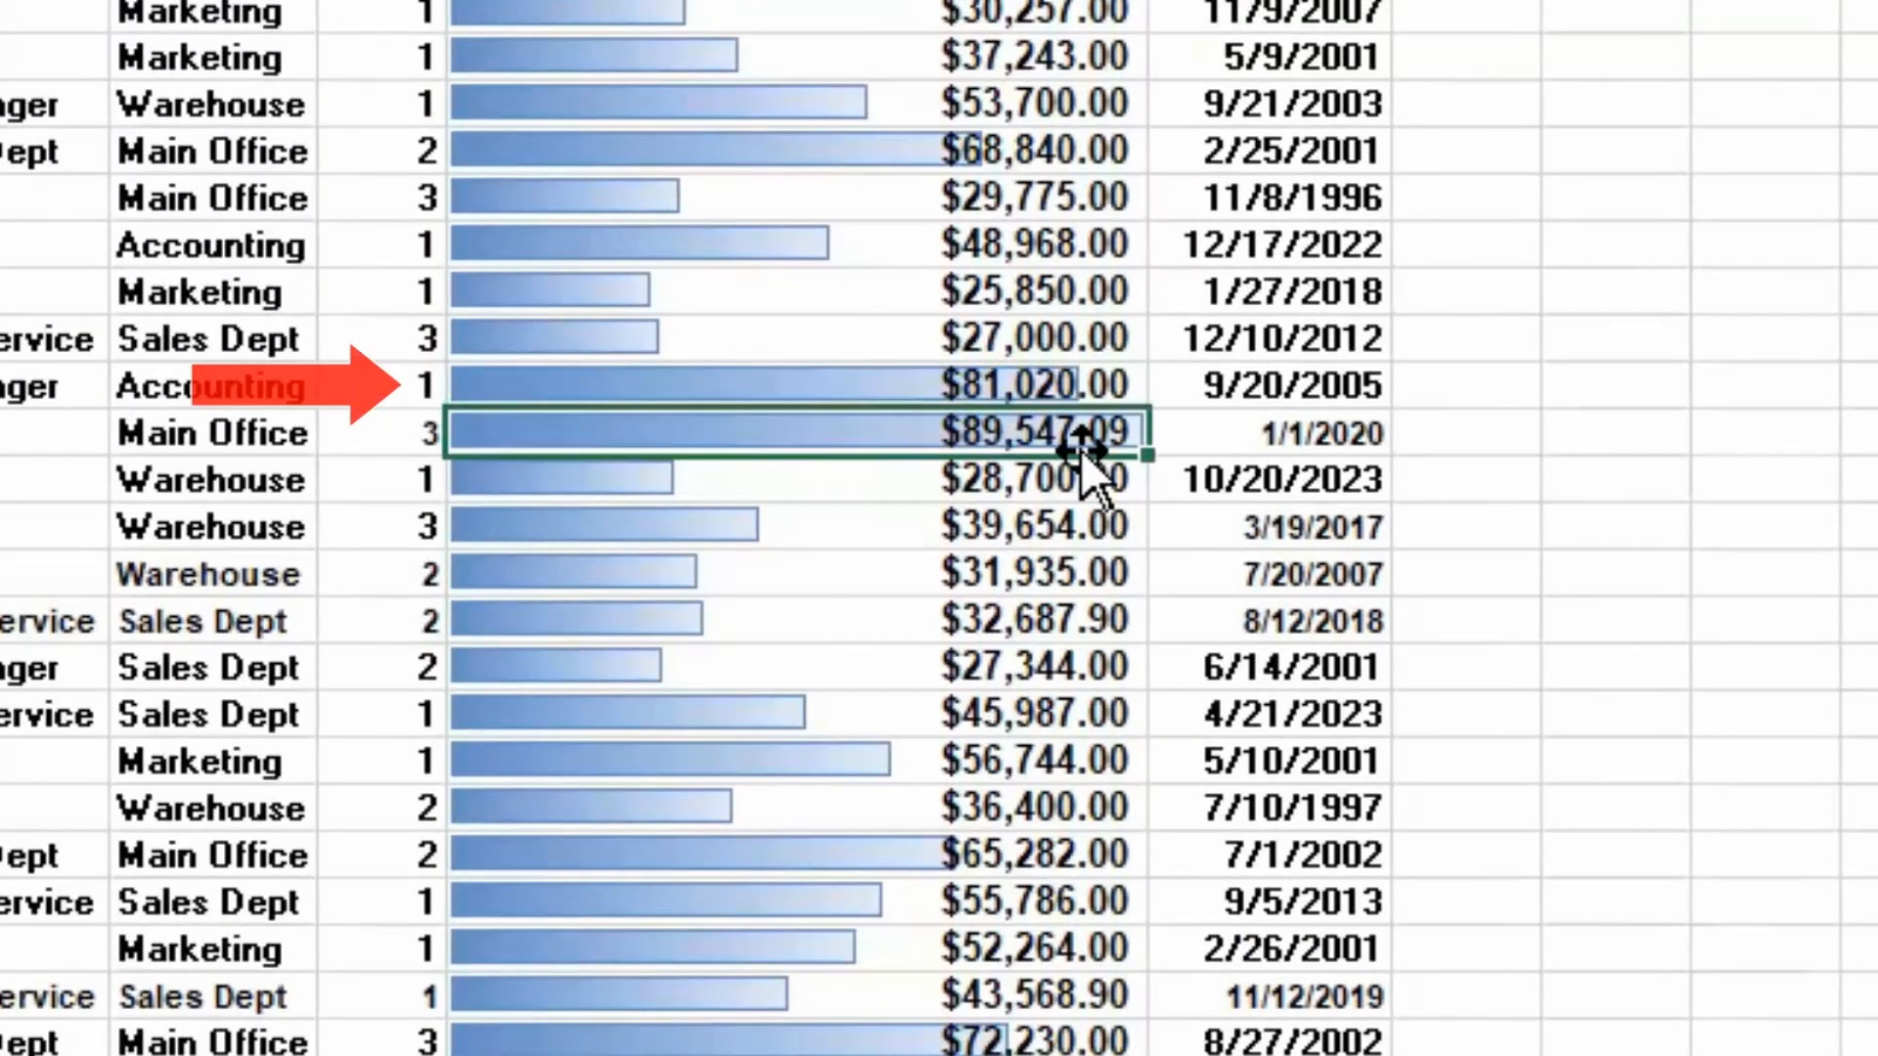